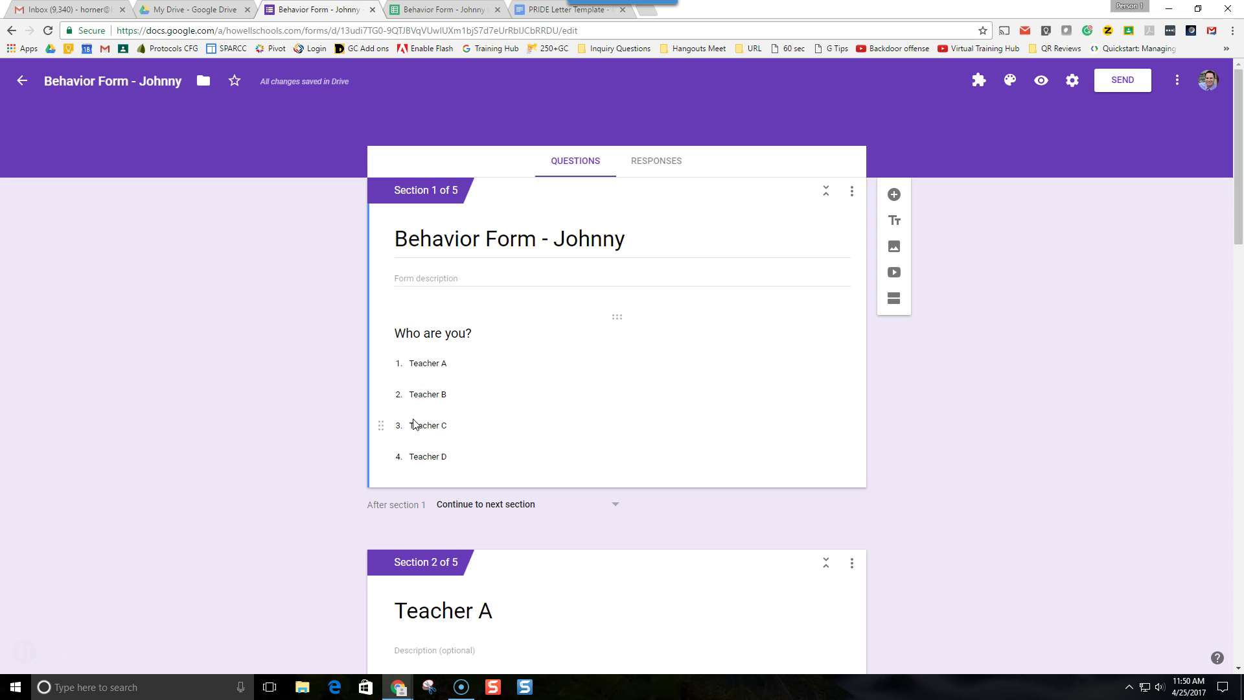
- Preview the form as Teacher B, go to the next page, and return to the editor
{"action": "left_click", "coordinate": [1040, 80]}
{"action": "left_click", "coordinate": [495, 285]}
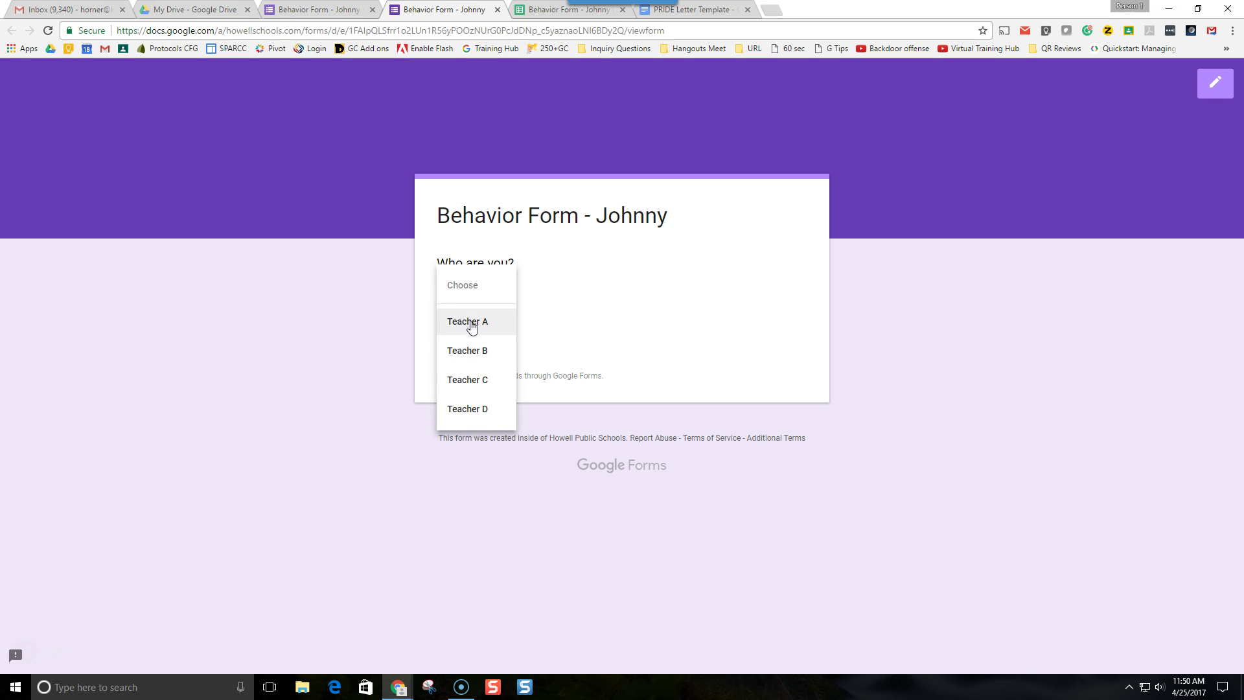
{"action": "left_click", "coordinate": [472, 358]}
{"action": "left_click", "coordinate": [464, 353]}
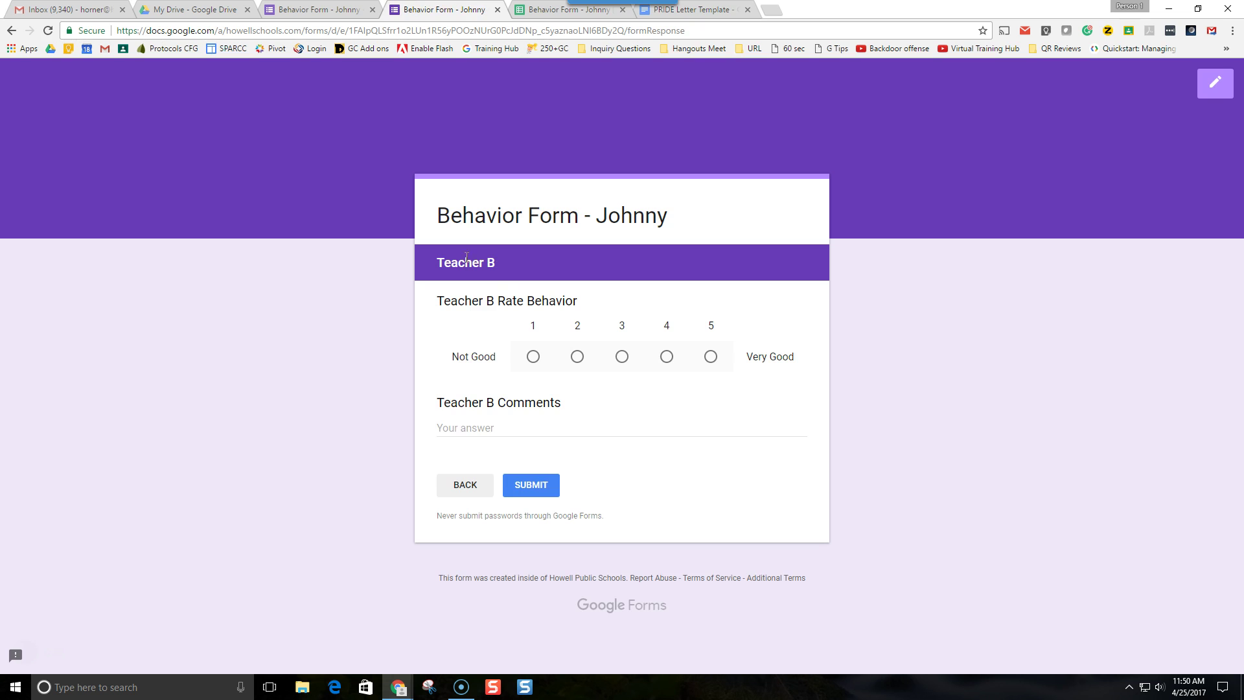
{"action": "left_click", "coordinate": [497, 9]}
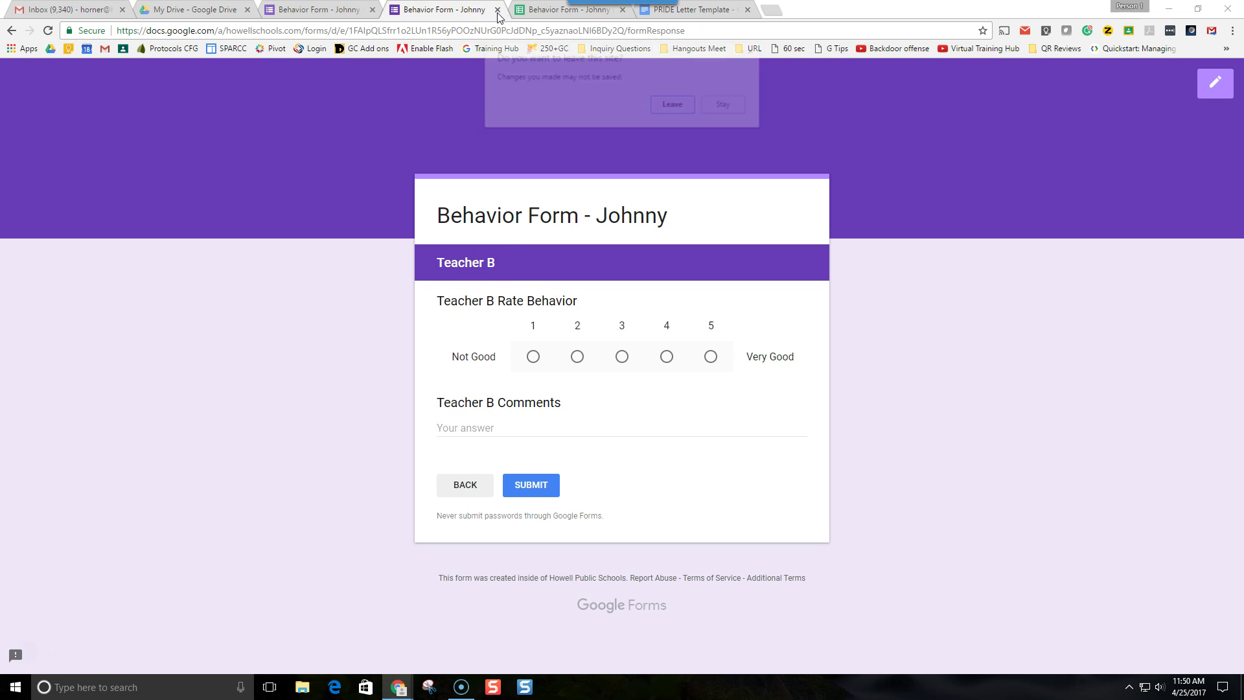
{"action": "left_click", "coordinate": [674, 101]}
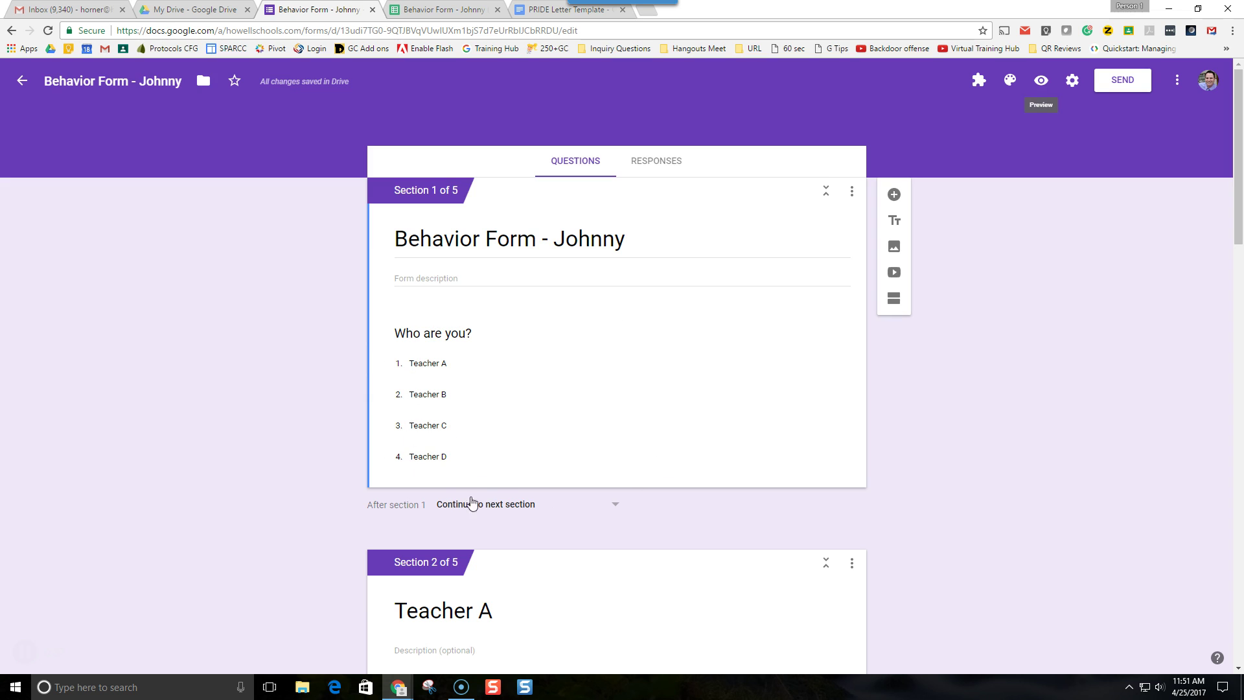
- In Who are you?, set the Teacher A answer to go to section 2 (Teacher A)
{"action": "left_click", "coordinate": [457, 358]}
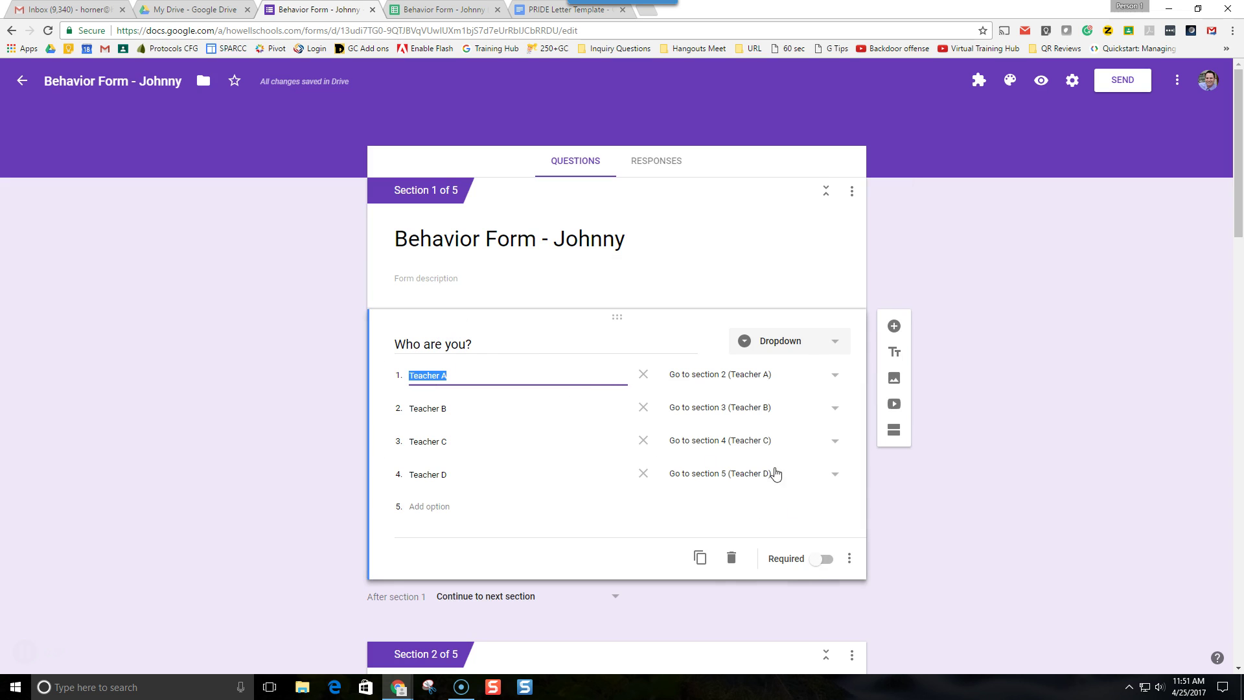
{"action": "left_click", "coordinate": [849, 558]}
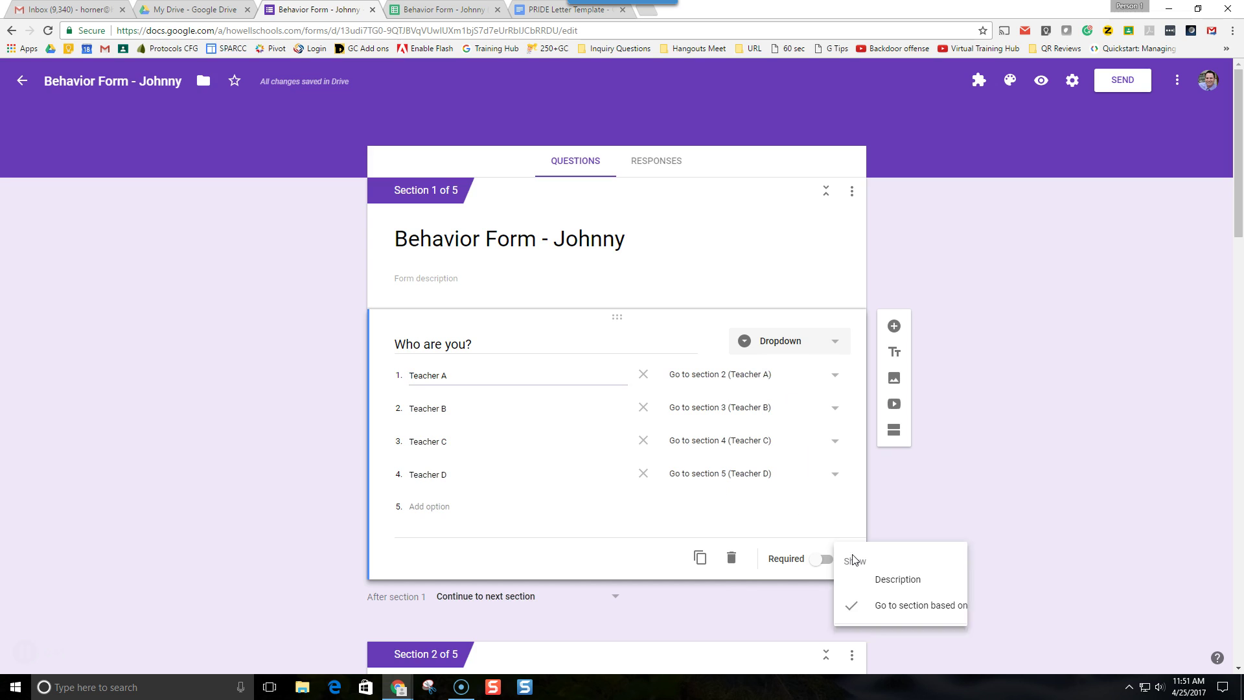
{"action": "left_click", "coordinate": [1087, 349]}
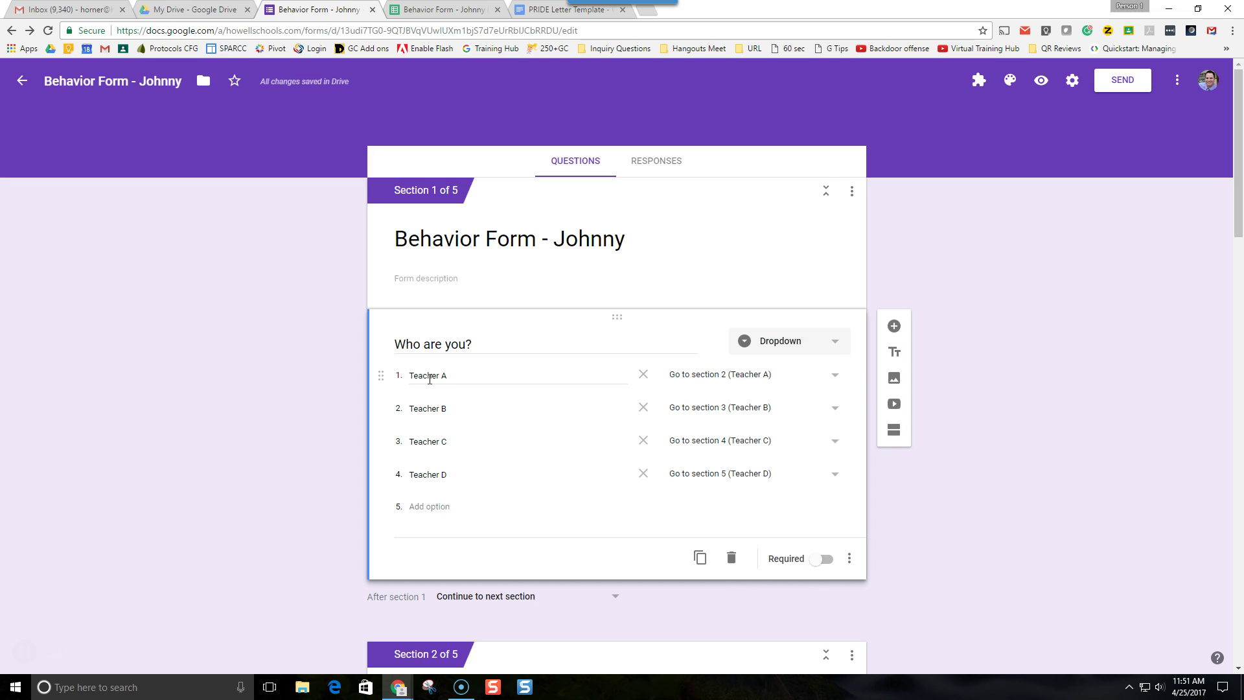
{"action": "left_click", "coordinate": [835, 375]}
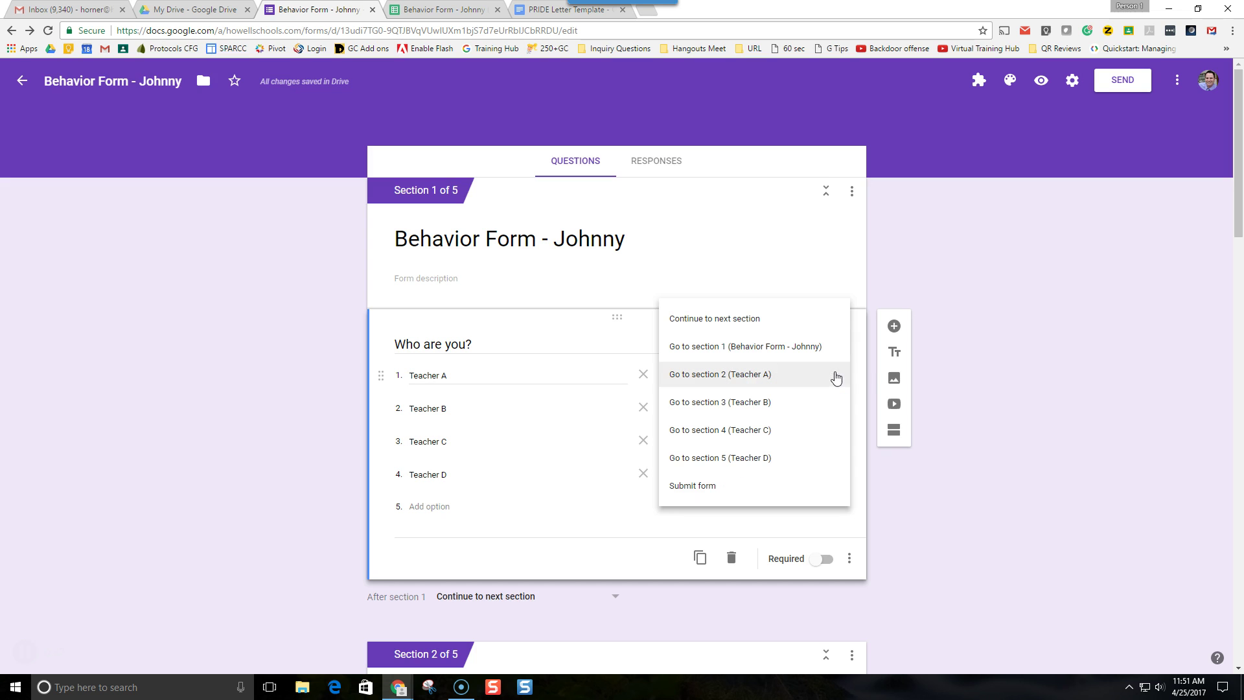
{"action": "left_click", "coordinate": [748, 377]}
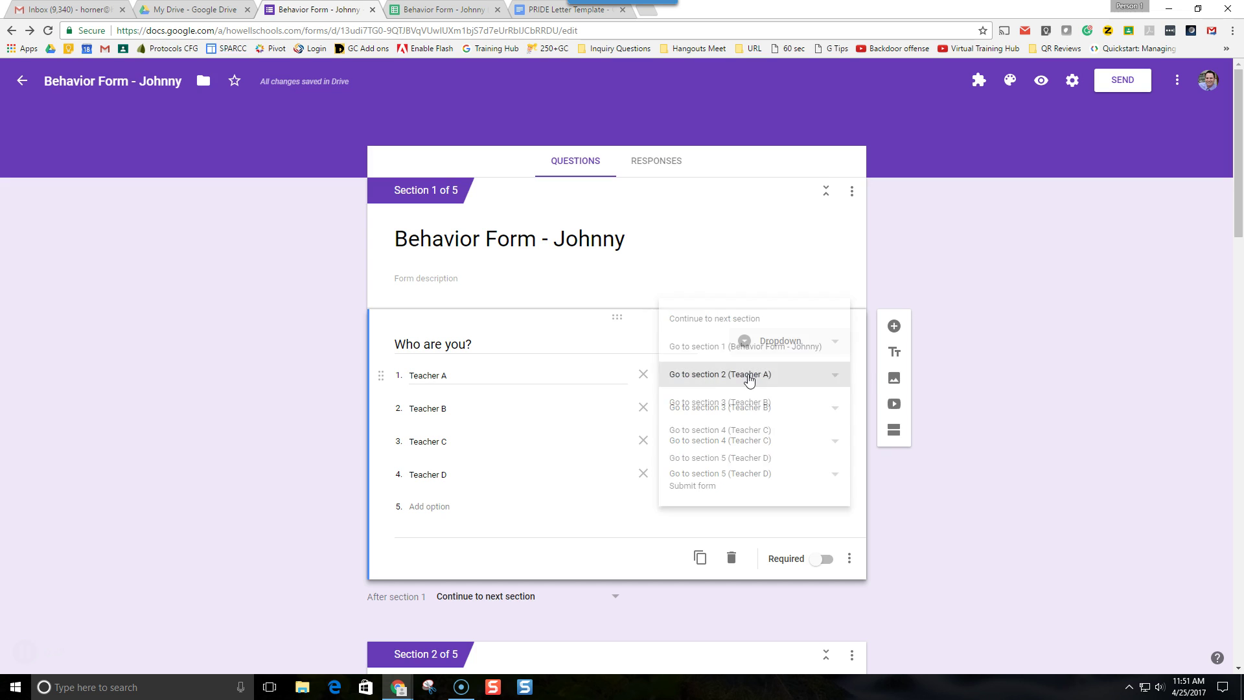
{"action": "scroll", "coordinate": [239, 438], "scroll_direction": "down", "scroll_amount": 3}
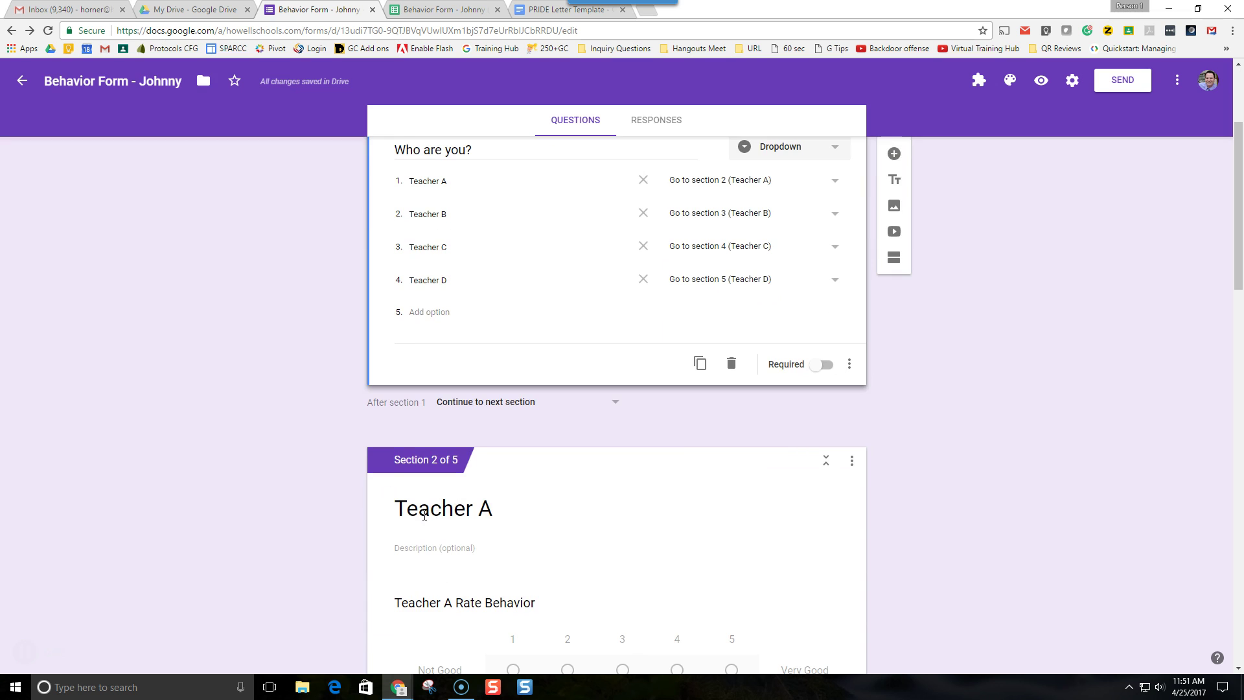
{"action": "scroll", "coordinate": [865, 348], "scroll_direction": "up", "scroll_amount": 2}
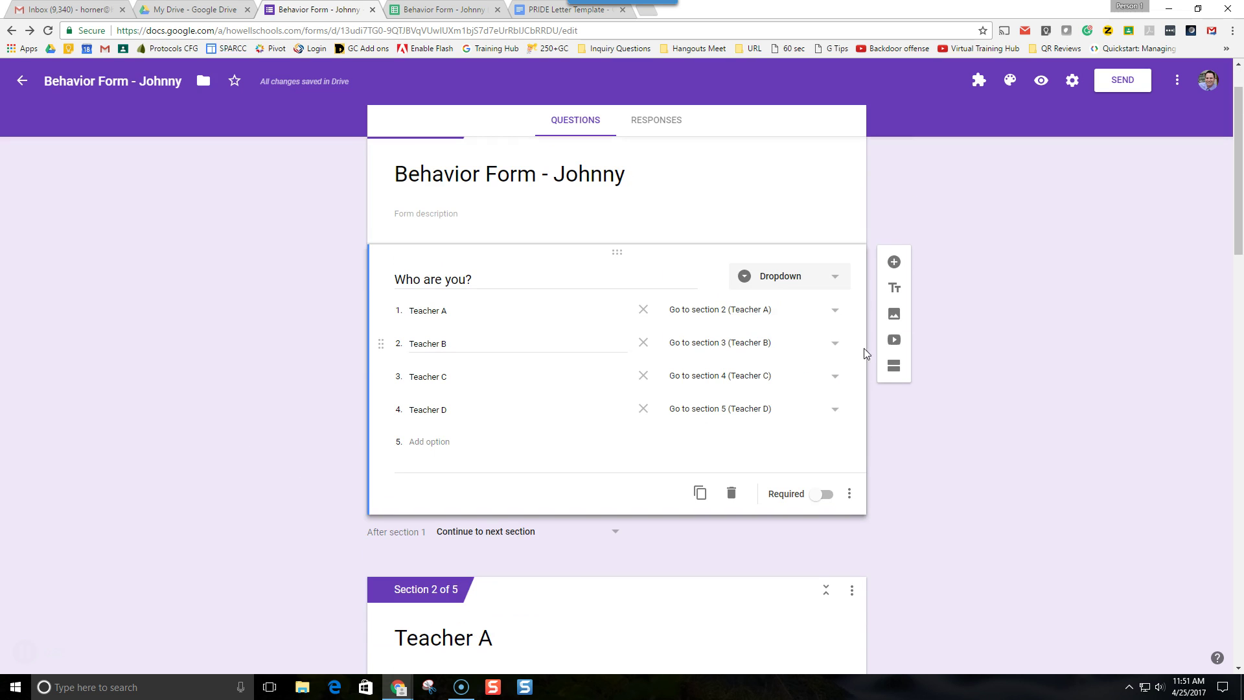
{"action": "left_click", "coordinate": [893, 367]}
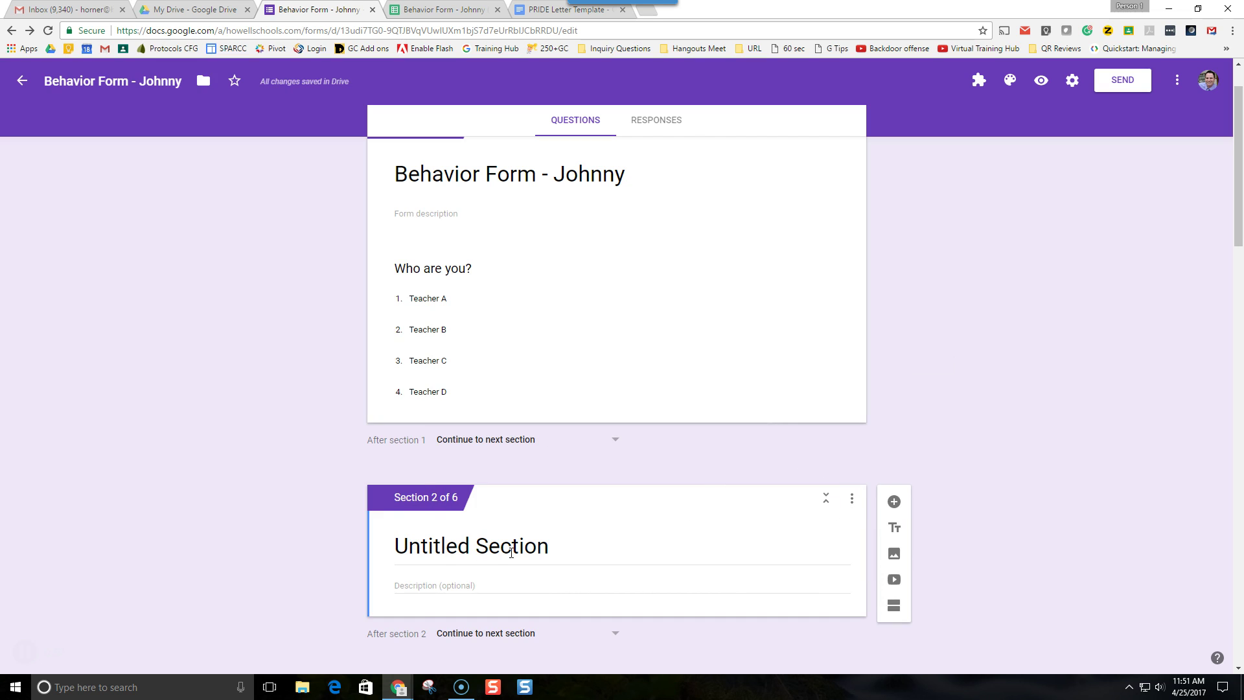
{"action": "left_click", "coordinate": [852, 498]}
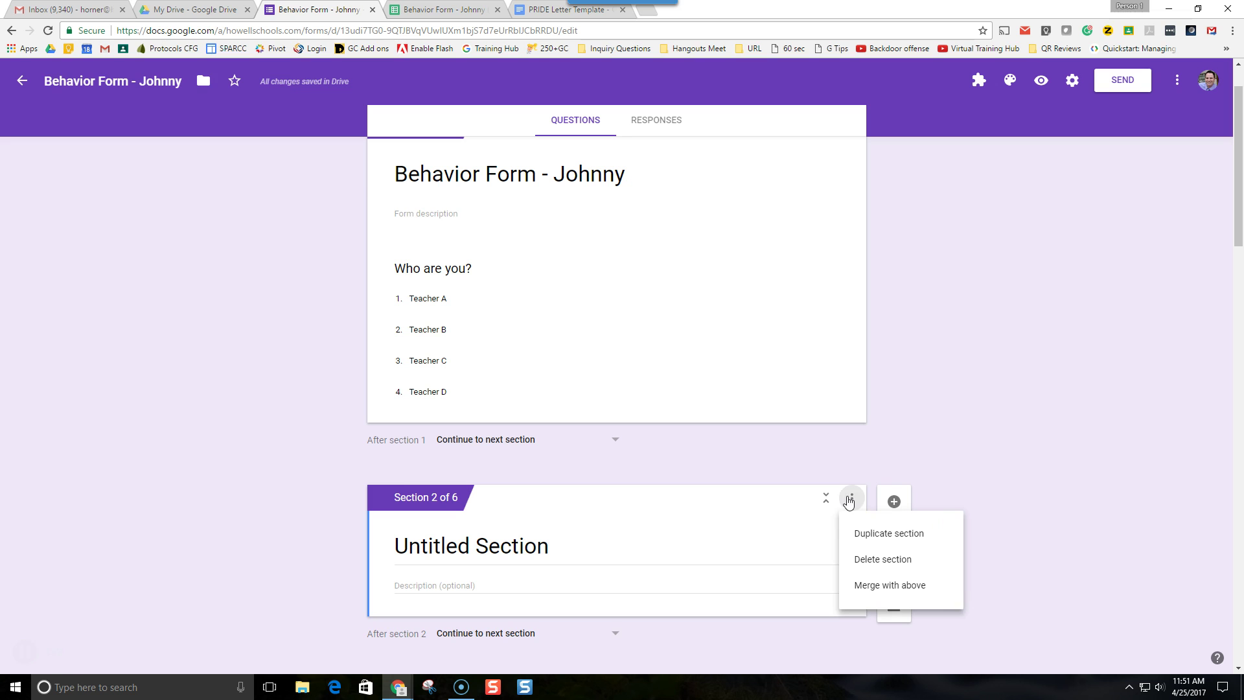
{"action": "left_click", "coordinate": [895, 562]}
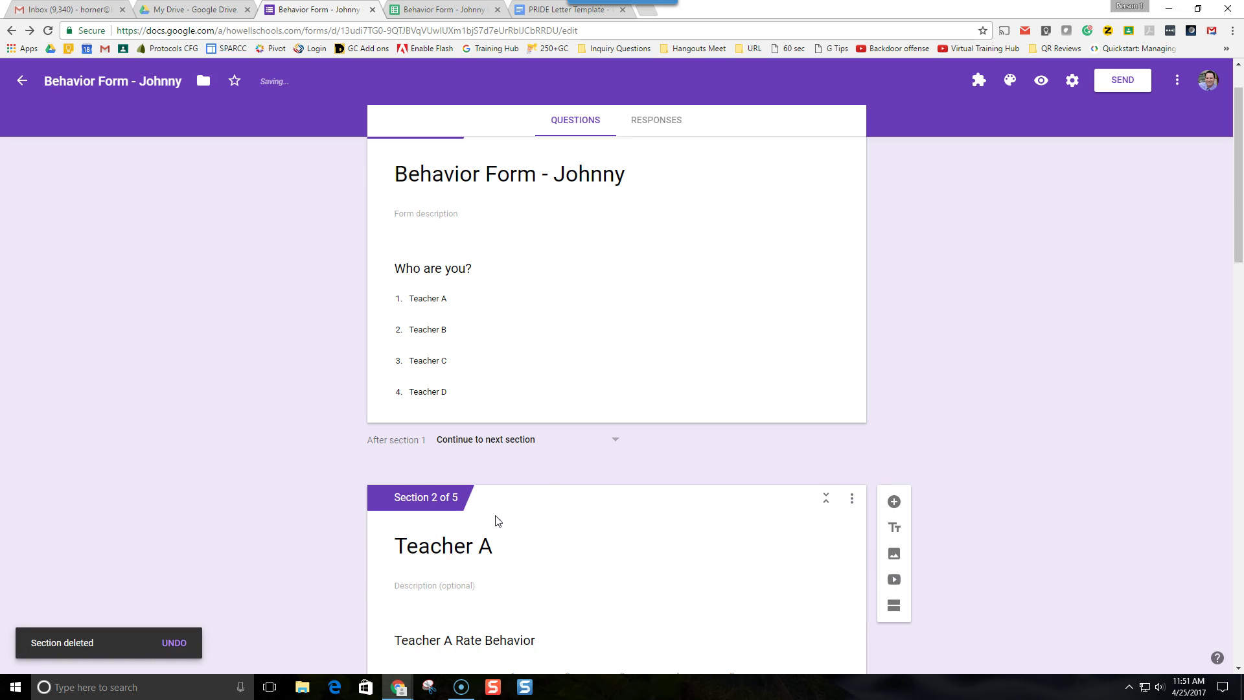
{"action": "scroll", "coordinate": [494, 518], "scroll_direction": "down", "scroll_amount": 6}
{"action": "scroll", "coordinate": [451, 371], "scroll_direction": "down", "scroll_amount": 2}
{"action": "scroll", "coordinate": [453, 389], "scroll_direction": "up", "scroll_amount": 4}
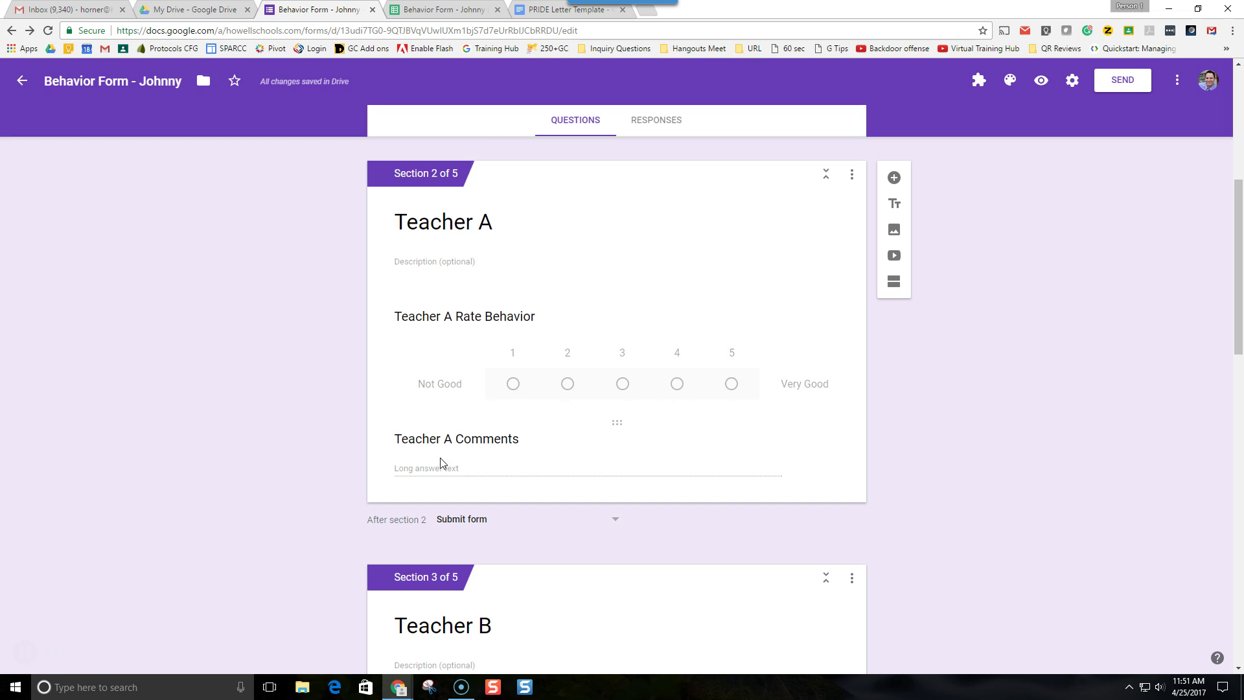
{"action": "left_click", "coordinate": [458, 320]}
{"action": "left_click", "coordinate": [456, 328]}
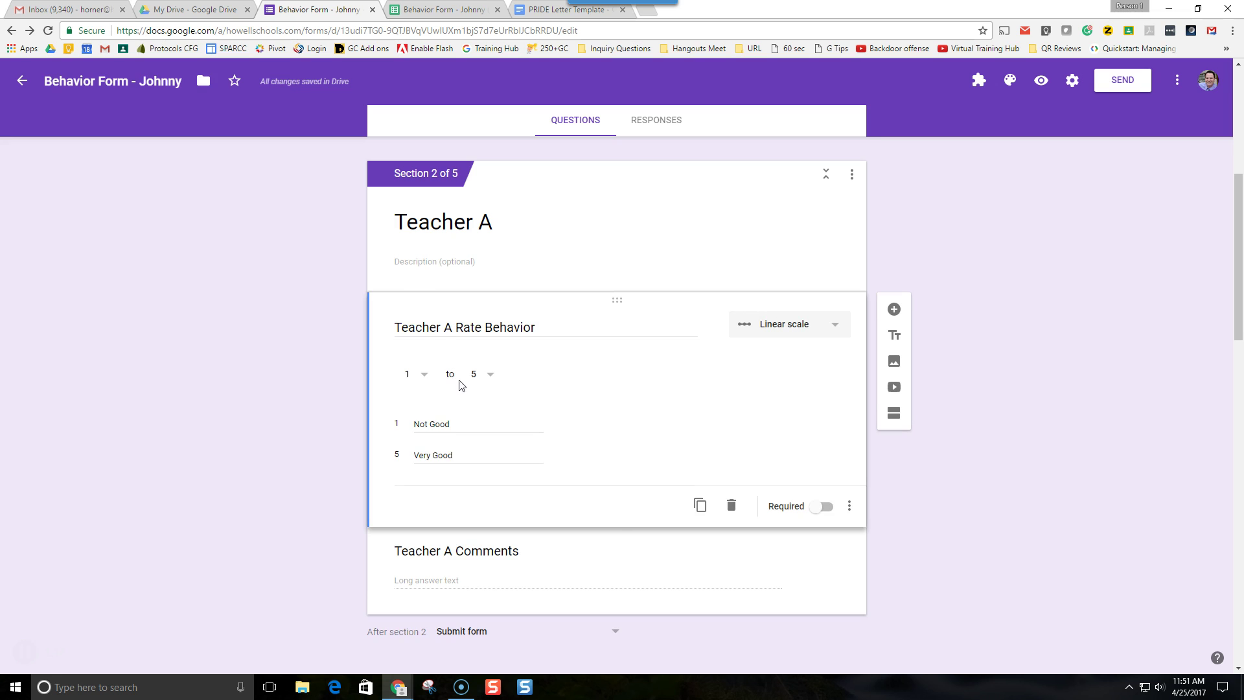
{"action": "left_click", "coordinate": [458, 552]}
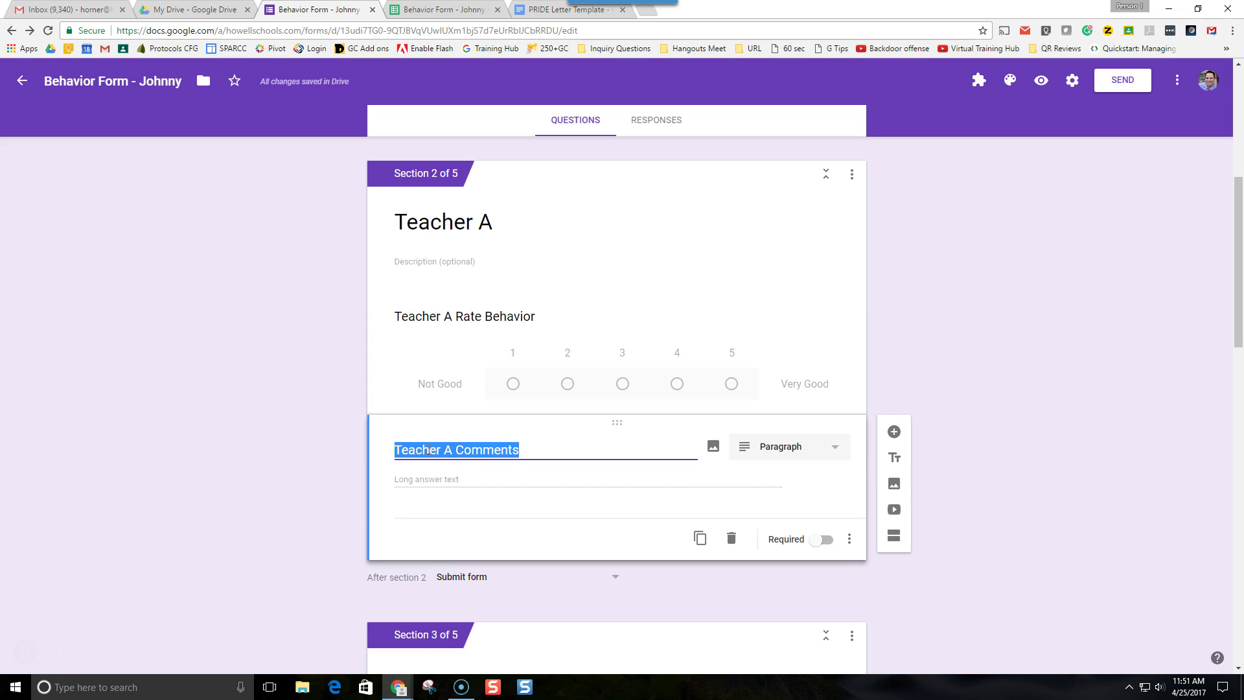
{"action": "left_click", "coordinate": [327, 429]}
{"action": "scroll", "coordinate": [329, 430], "scroll_direction": "down", "scroll_amount": 7}
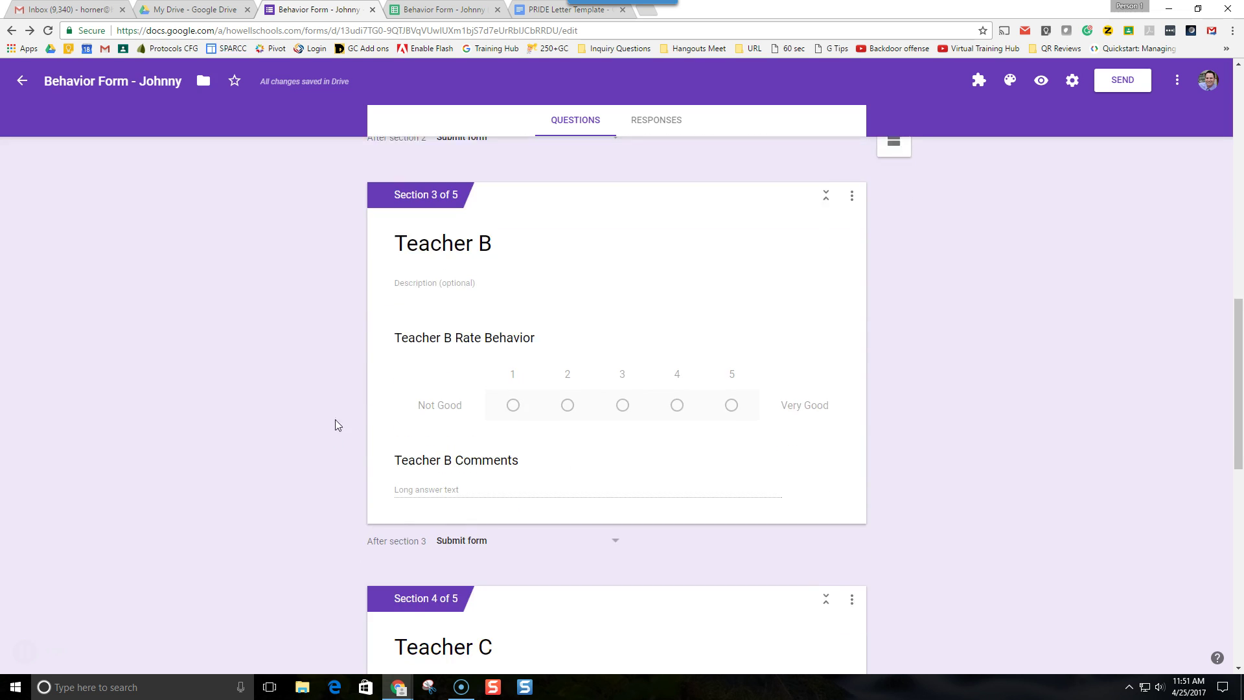
{"action": "left_click", "coordinate": [456, 324]}
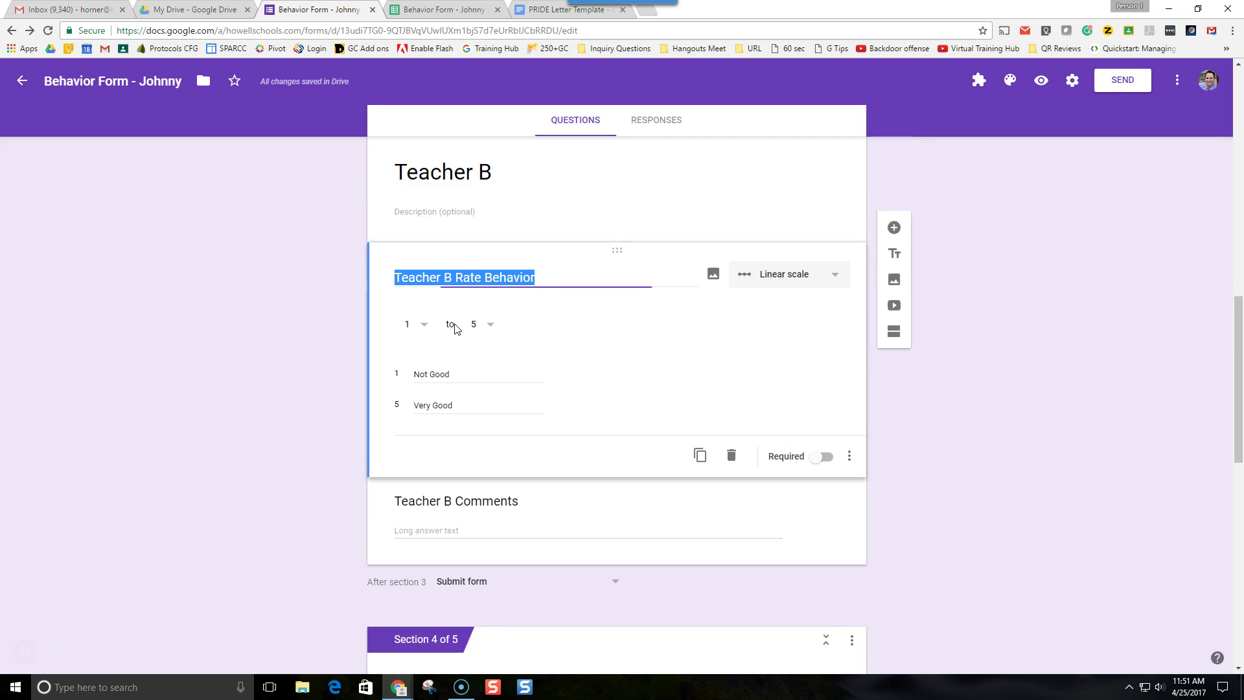
{"action": "triple_click", "coordinate": [456, 277]}
{"action": "left_click", "coordinate": [420, 277]}
{"action": "triple_click", "coordinate": [458, 279]}
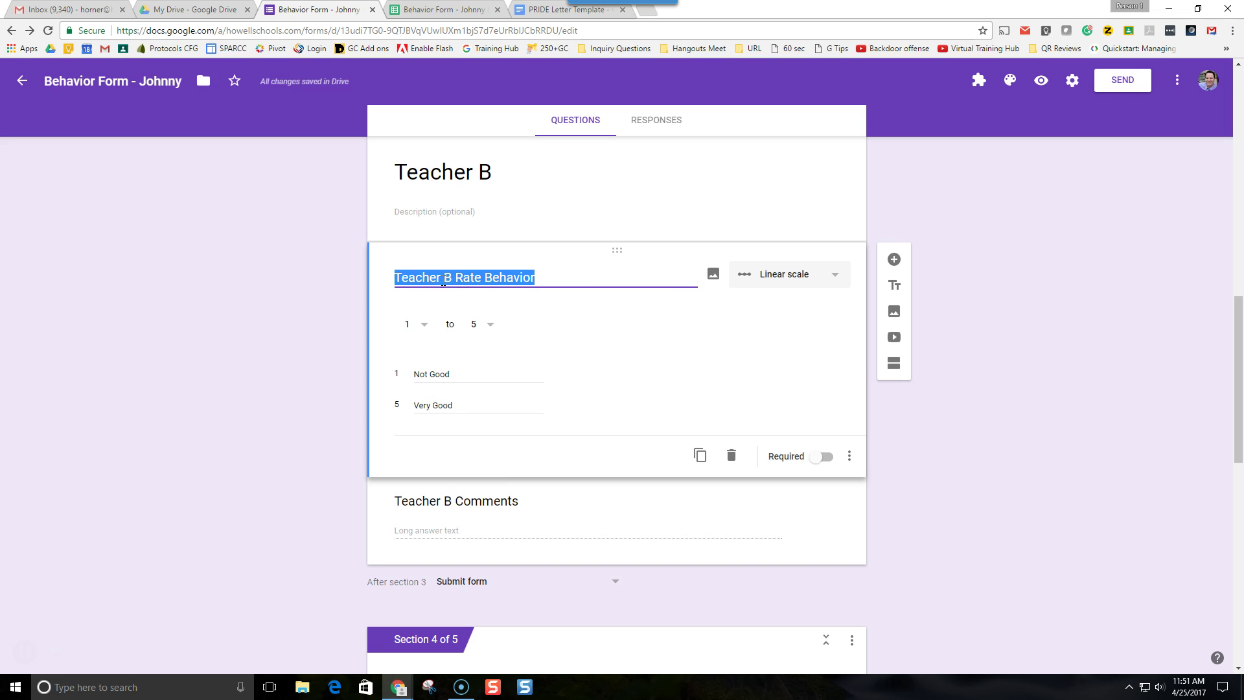
{"action": "left_click", "coordinate": [950, 279]}
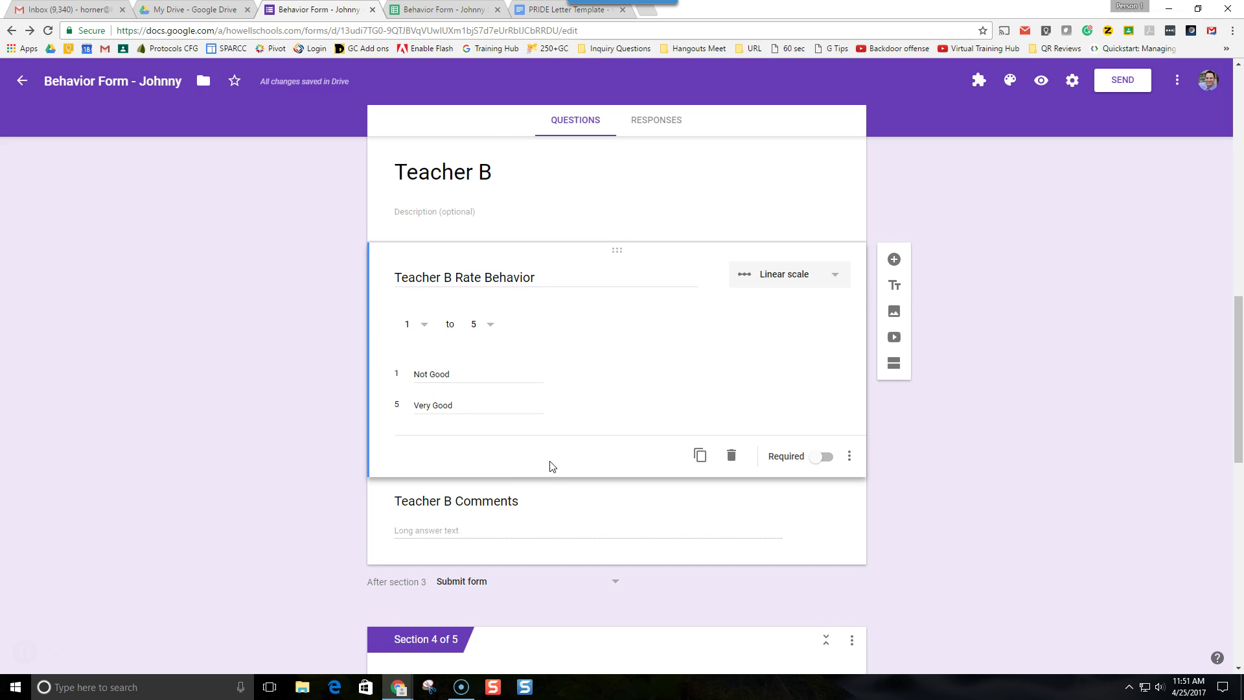
{"action": "scroll", "coordinate": [553, 466], "scroll_direction": "down", "scroll_amount": 10}
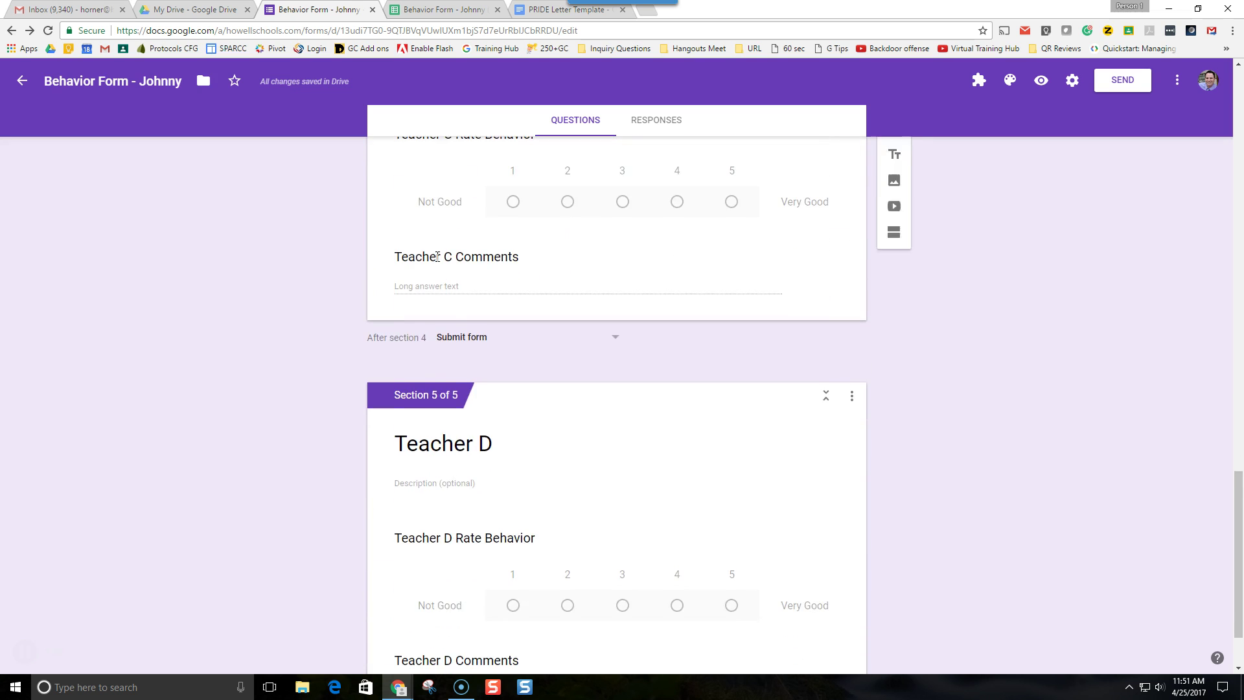
{"action": "scroll", "coordinate": [454, 477], "scroll_direction": "down", "scroll_amount": 2}
{"action": "scroll", "coordinate": [458, 477], "scroll_direction": "up", "scroll_amount": 20}
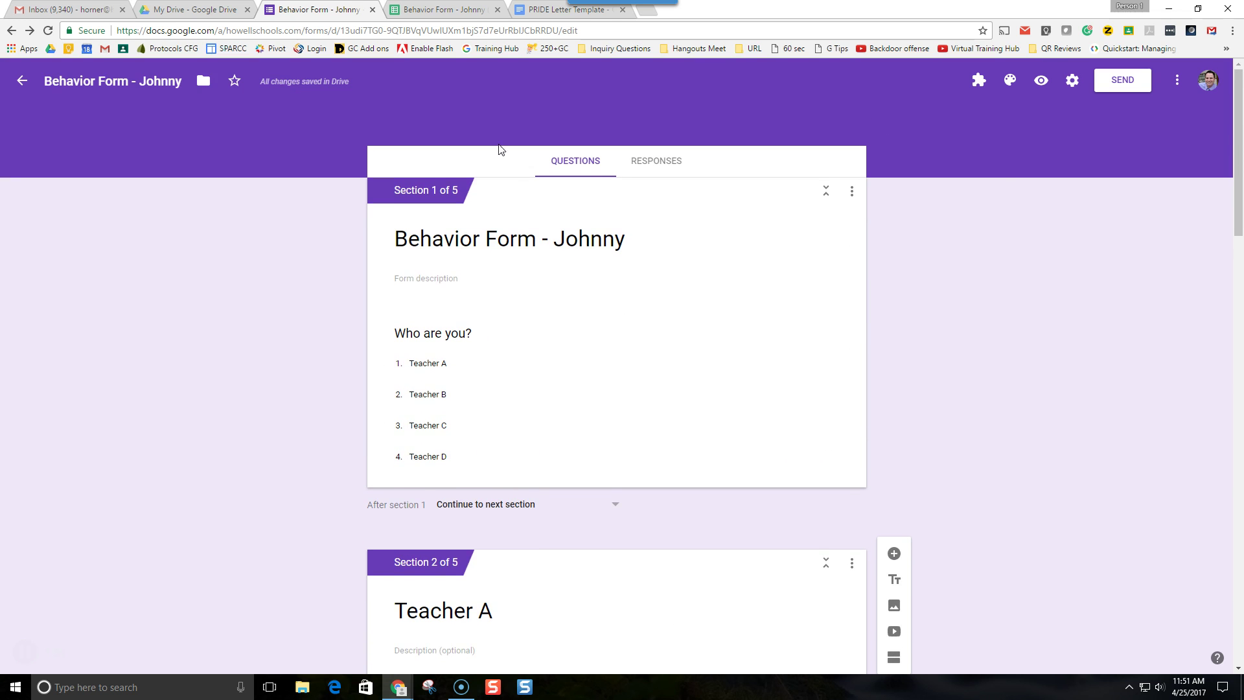
- Preview the form, answer Who are you? with Teacher A, and move to the Teacher A page
{"action": "left_click", "coordinate": [1042, 80]}
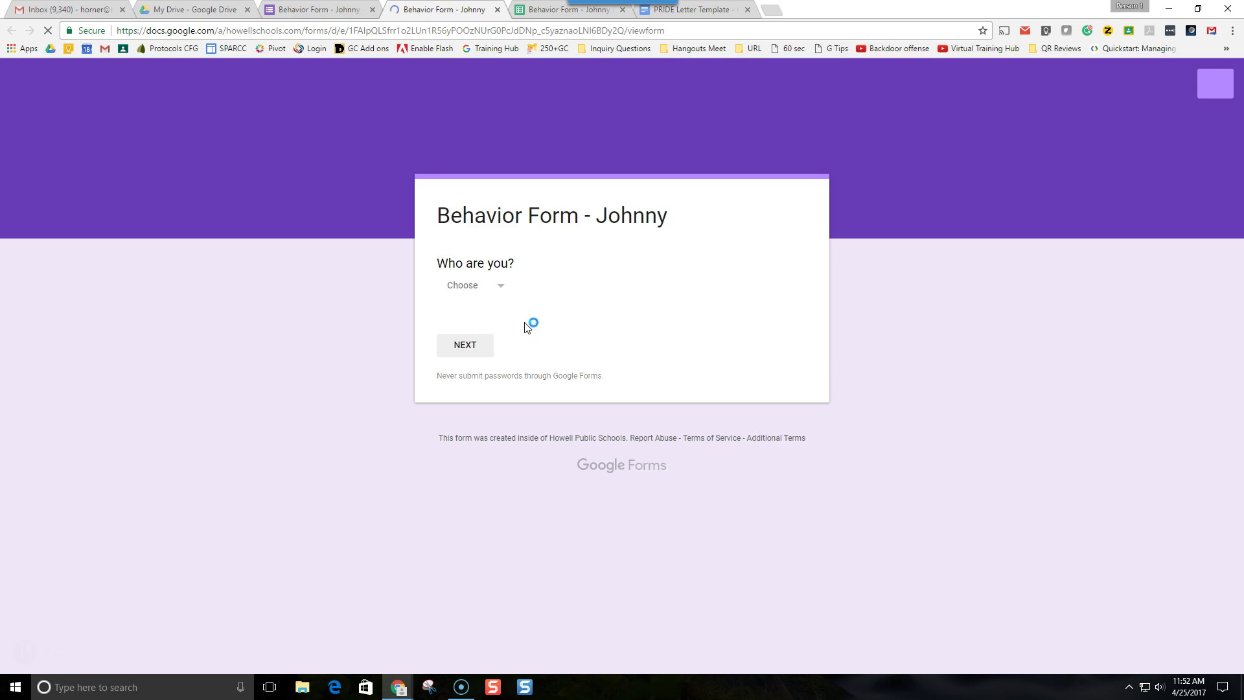
{"action": "left_click", "coordinate": [474, 291]}
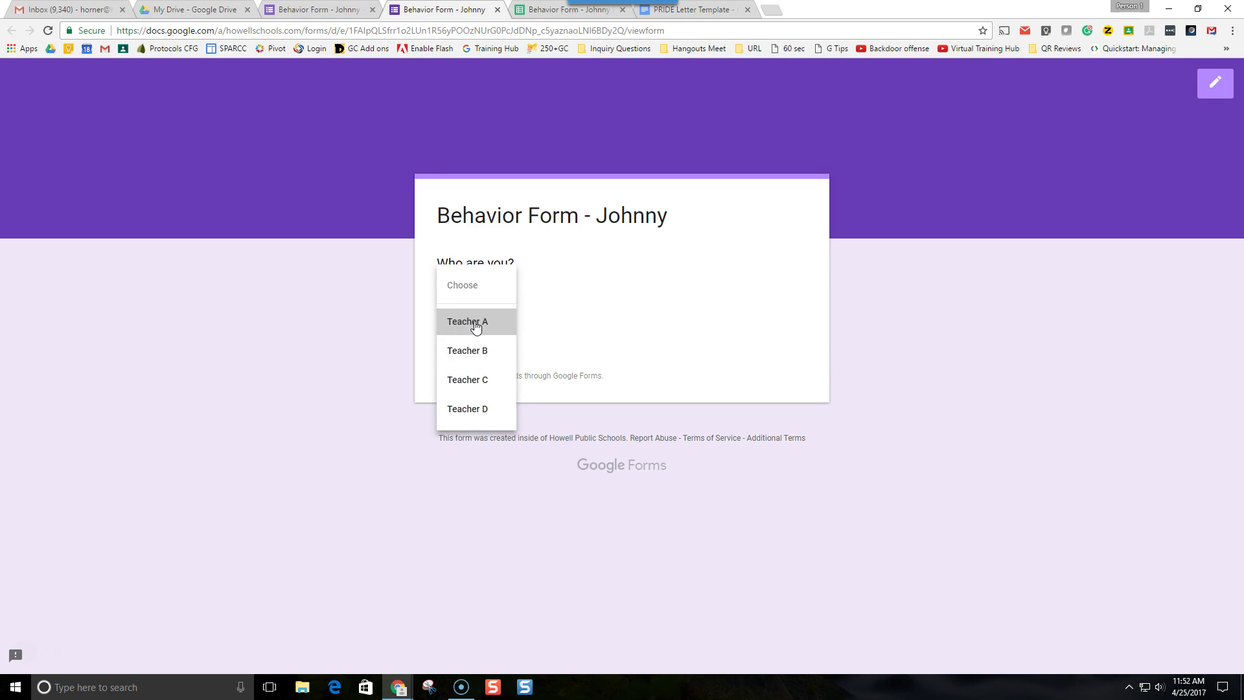
{"action": "left_click", "coordinate": [475, 322]}
{"action": "left_click", "coordinate": [468, 351]}
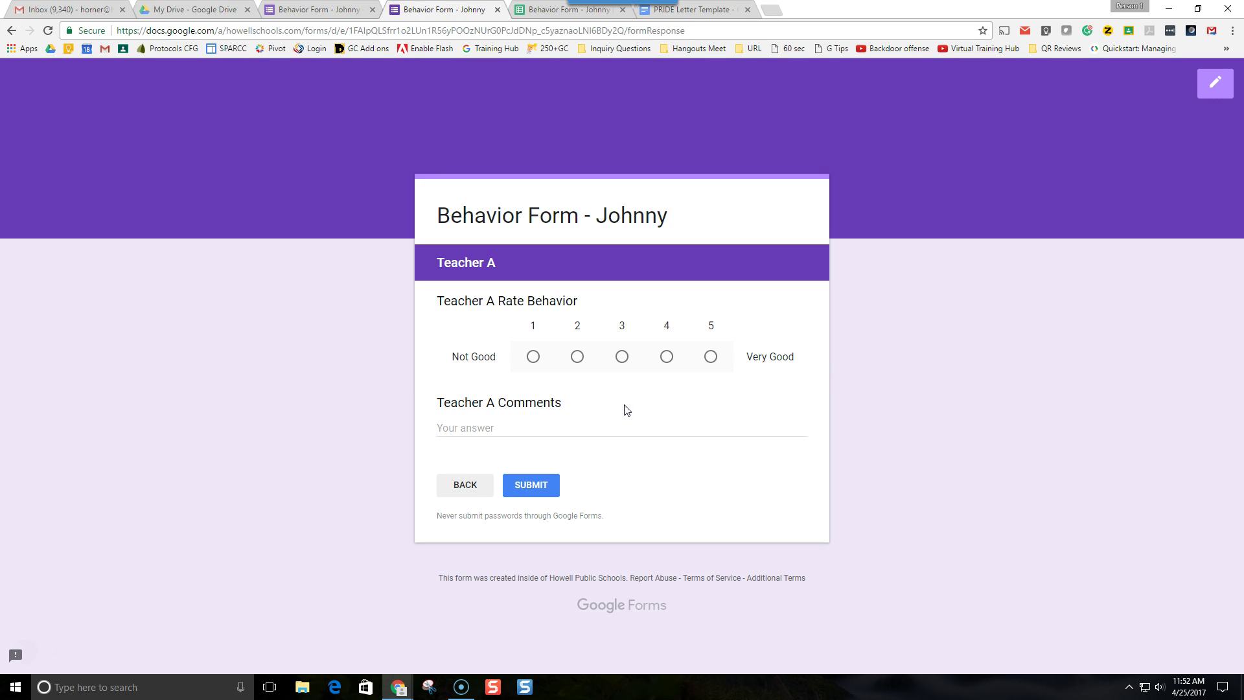
- Rate behavior 5, comment 'Johnny had a great day today!', and submit the response
{"action": "left_click", "coordinate": [666, 358]}
{"action": "left_click", "coordinate": [711, 358]}
{"action": "type", "text": "Johnny had a great day today!"}
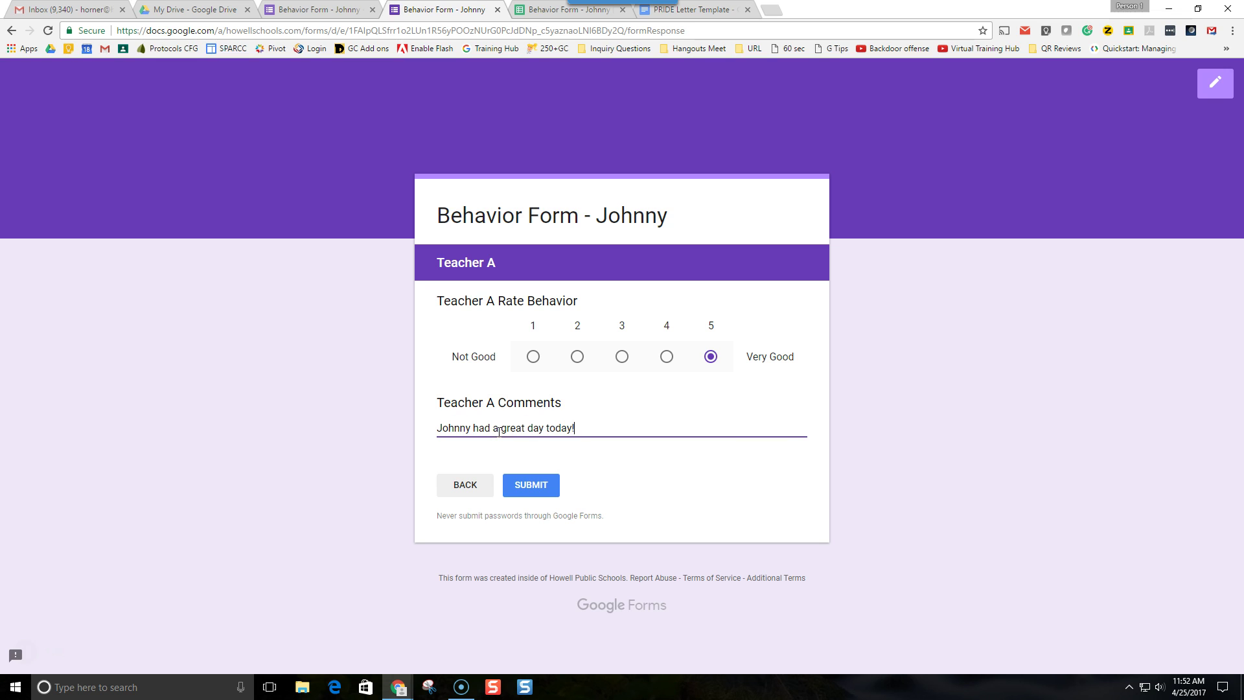
{"action": "left_click", "coordinate": [544, 493]}
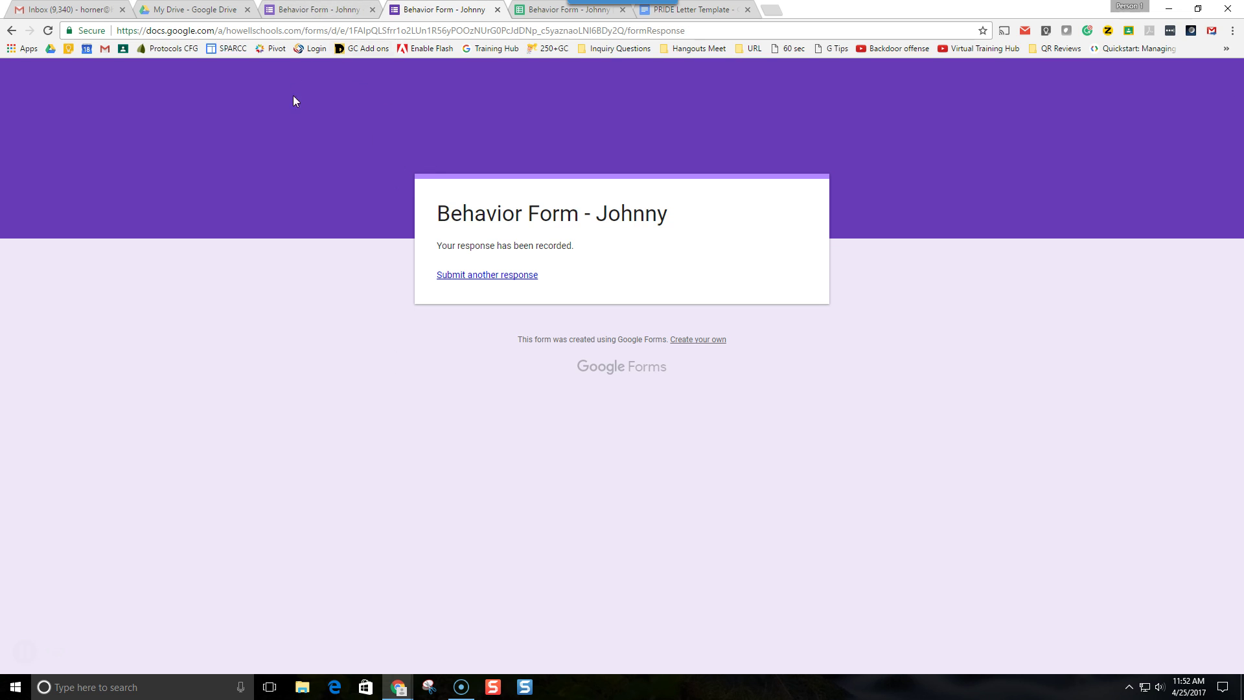
{"action": "left_click", "coordinate": [307, 12]}
{"action": "scroll", "coordinate": [364, 447], "scroll_direction": "down", "scroll_amount": 5}
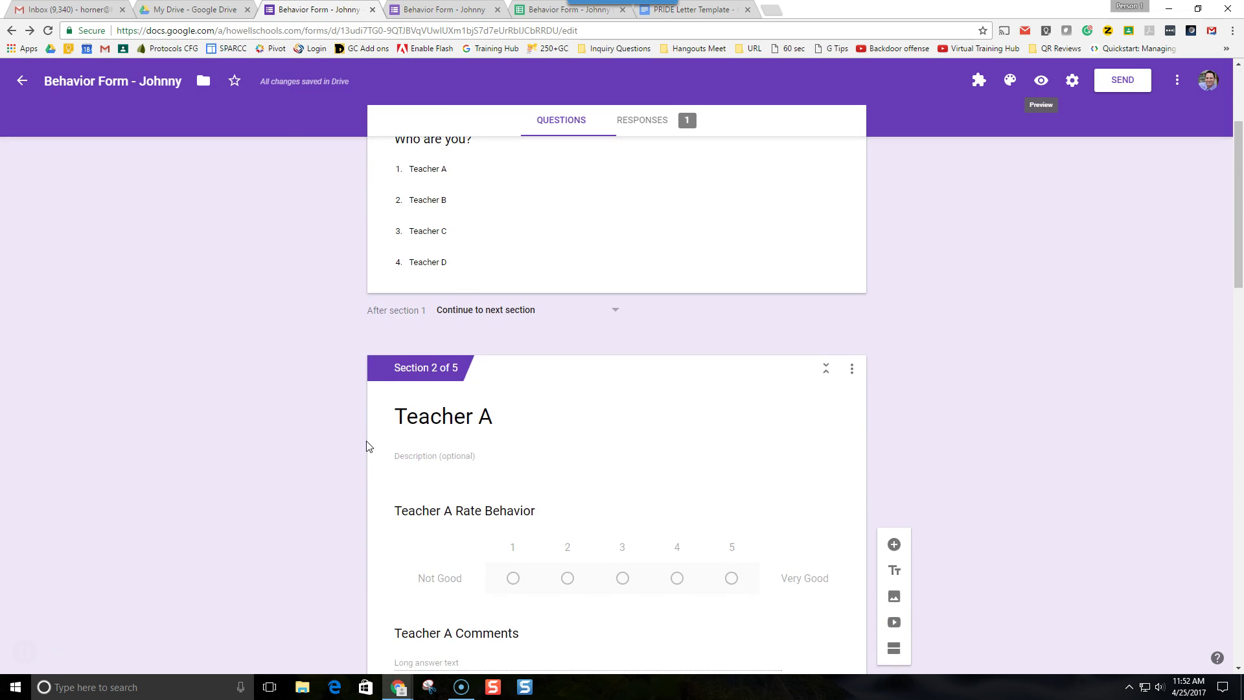
{"action": "scroll", "coordinate": [443, 547], "scroll_direction": "down", "scroll_amount": 3}
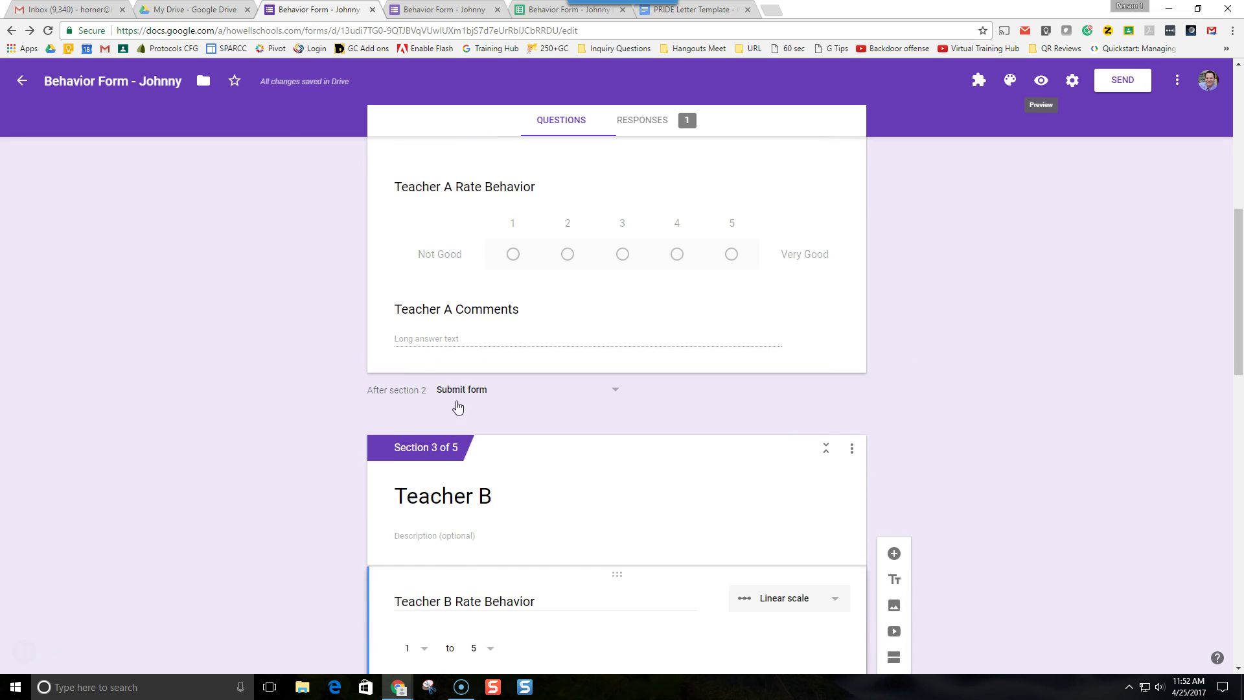
{"action": "scroll", "coordinate": [456, 407], "scroll_direction": "up", "scroll_amount": 3}
{"action": "scroll", "coordinate": [471, 344], "scroll_direction": "down", "scroll_amount": 12}
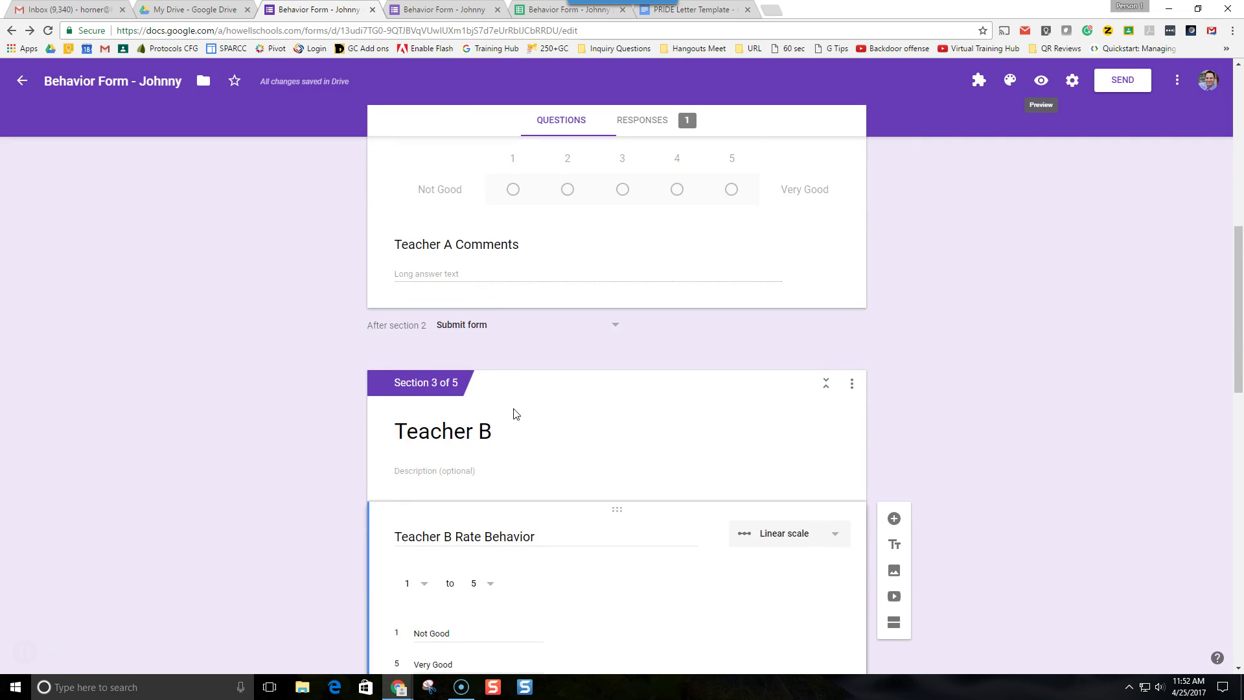
{"action": "scroll", "coordinate": [525, 466], "scroll_direction": "down", "scroll_amount": 6}
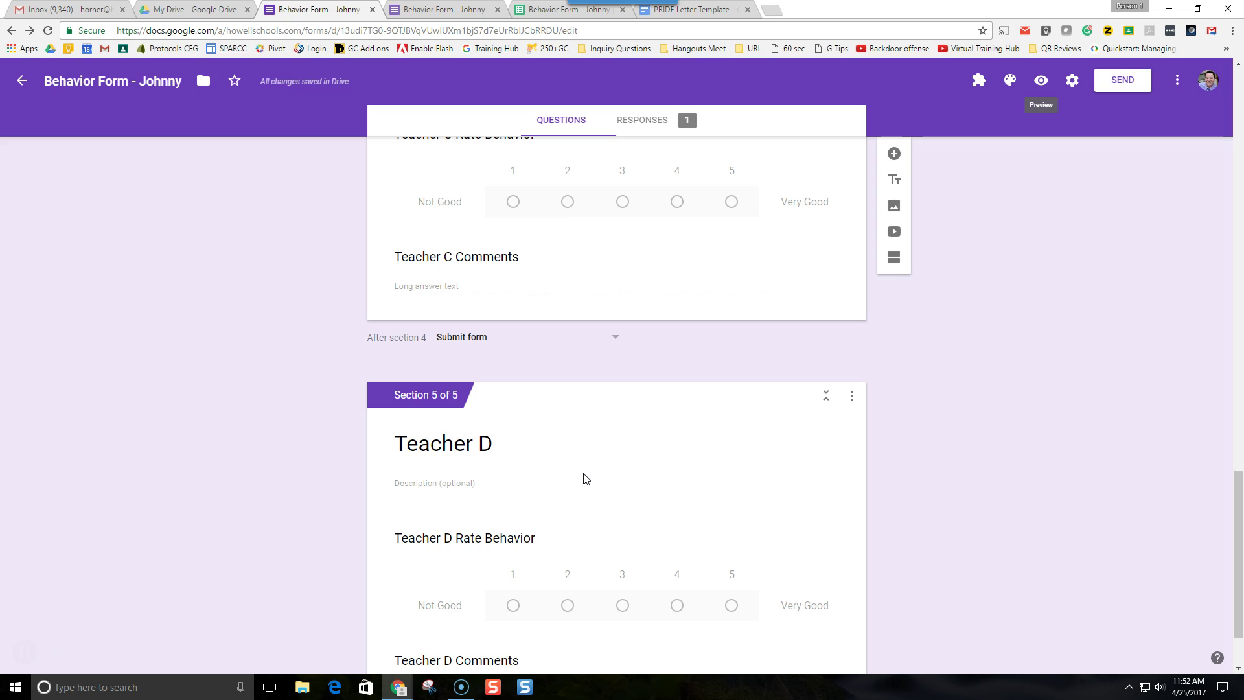
{"action": "scroll", "coordinate": [589, 512], "scroll_direction": "up", "scroll_amount": 8}
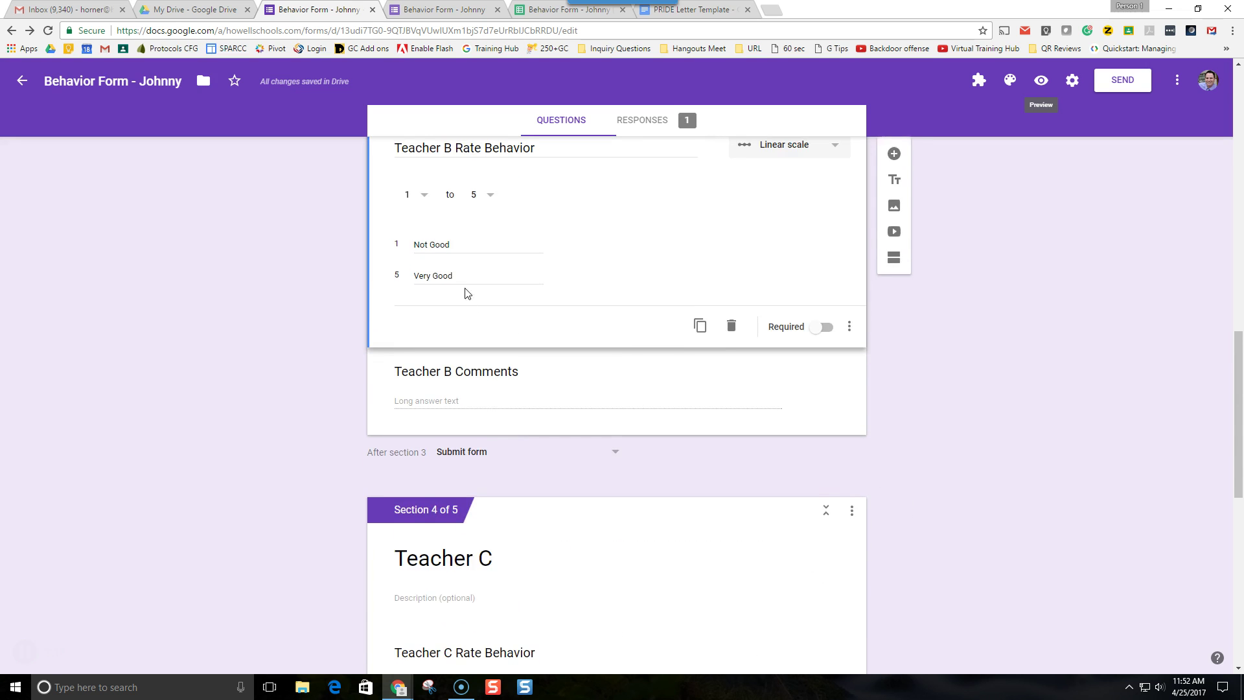
{"action": "scroll", "coordinate": [466, 292], "scroll_direction": "up", "scroll_amount": 2}
{"action": "scroll", "coordinate": [486, 400], "scroll_direction": "down", "scroll_amount": 6}
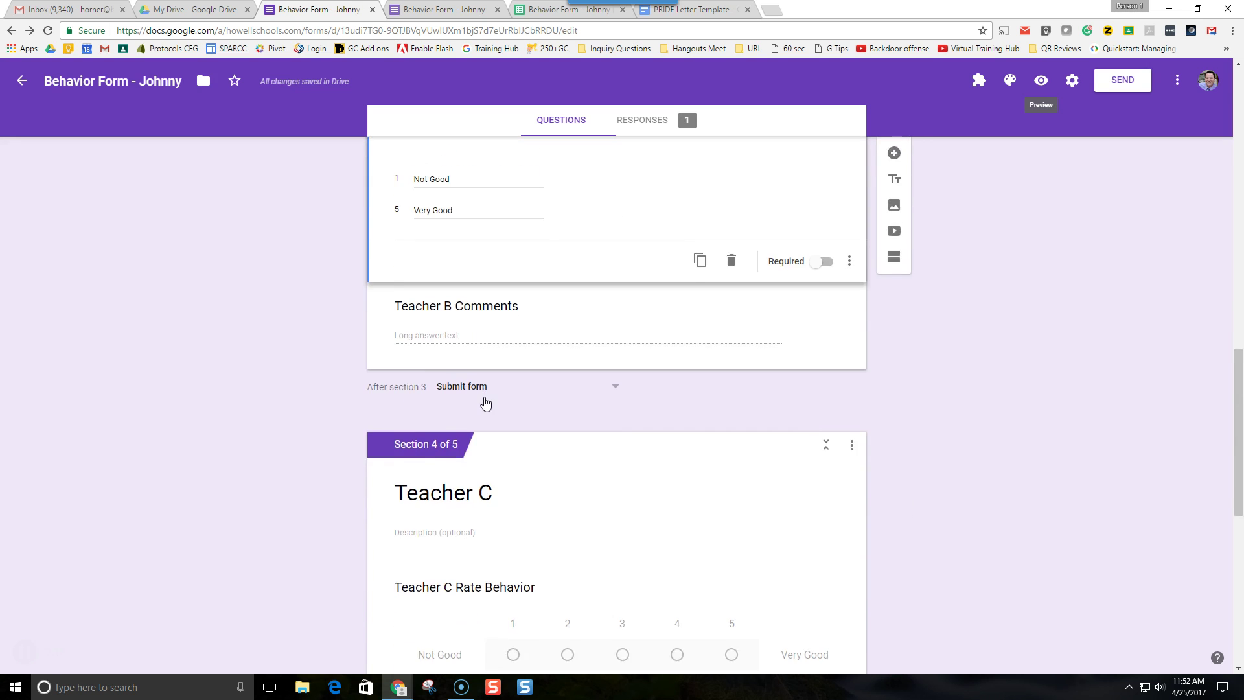
{"action": "scroll", "coordinate": [487, 400], "scroll_direction": "up", "scroll_amount": 12}
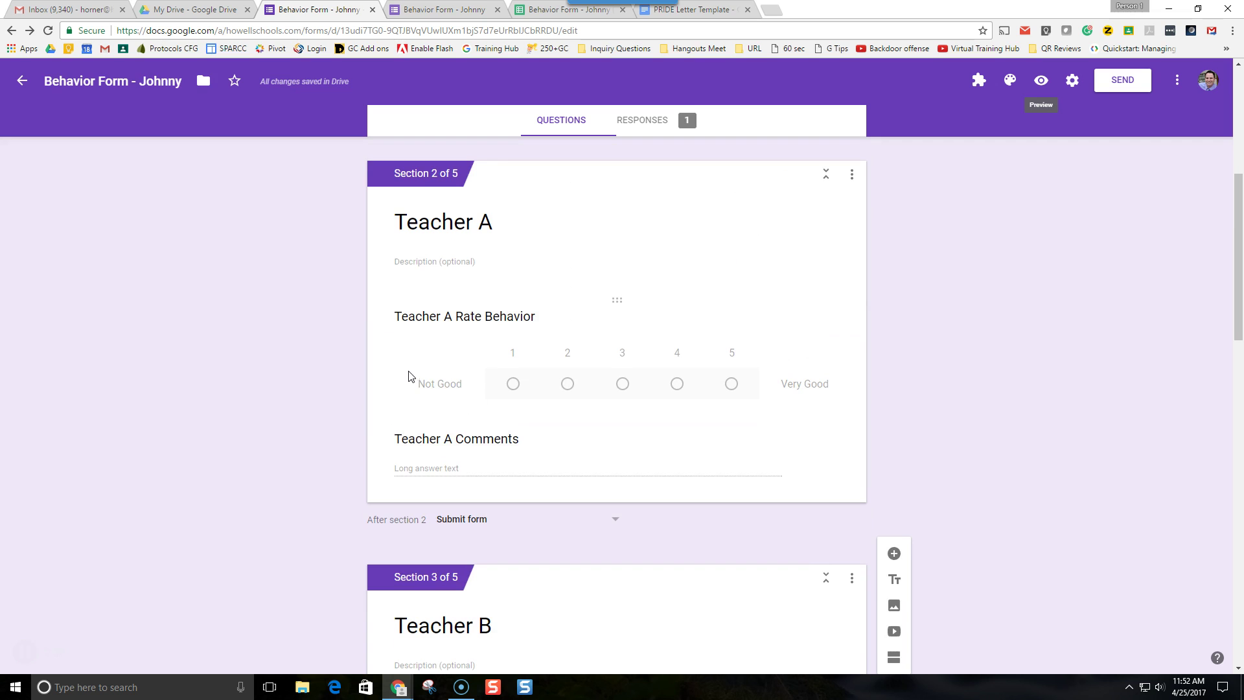
{"action": "scroll", "coordinate": [480, 447], "scroll_direction": "down", "scroll_amount": 3}
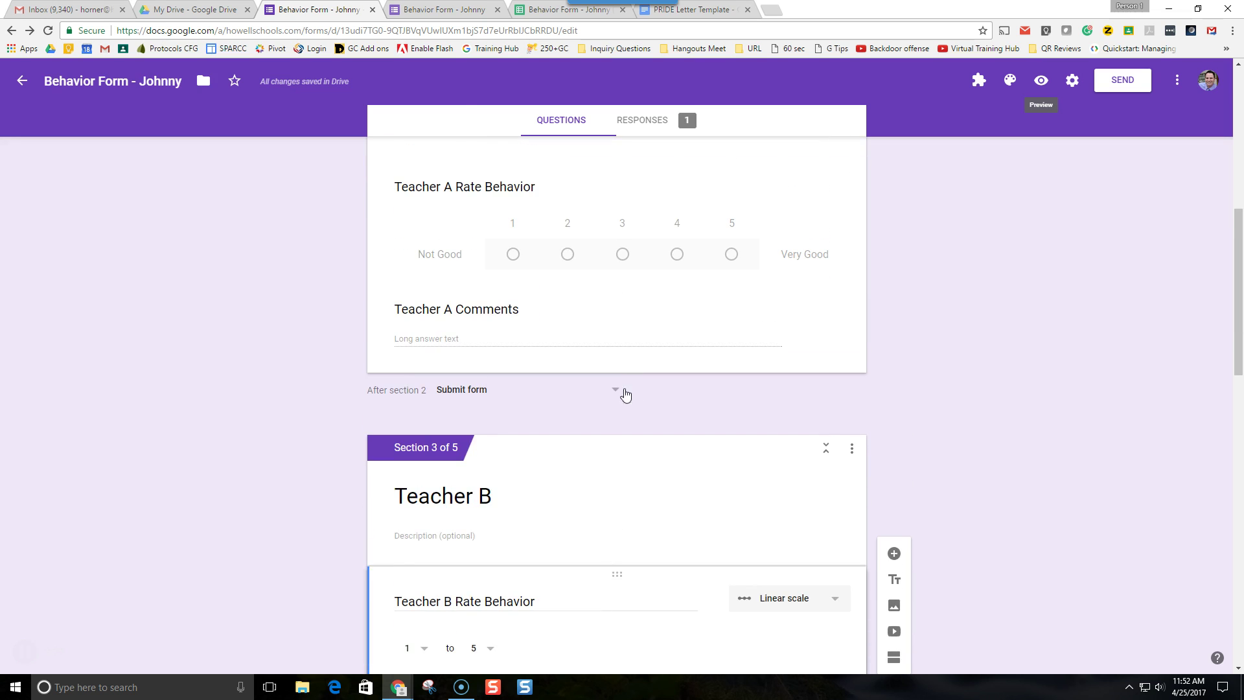
{"action": "left_click", "coordinate": [617, 390]}
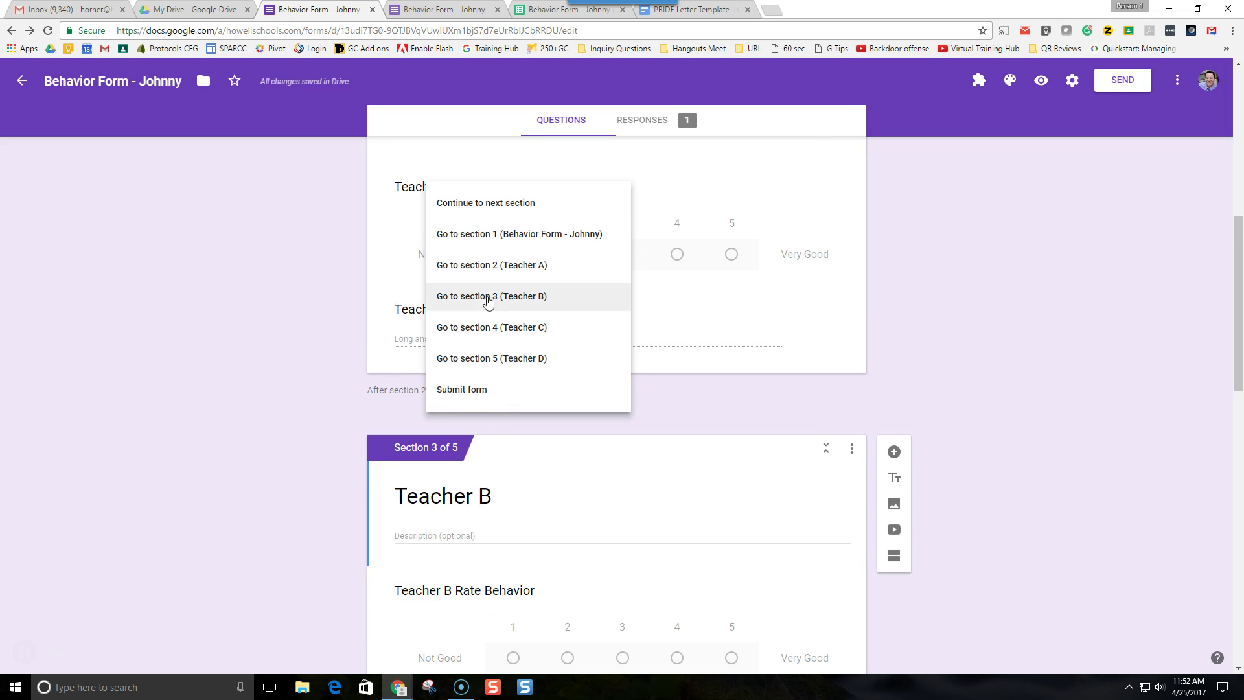
{"action": "left_click", "coordinate": [464, 207]}
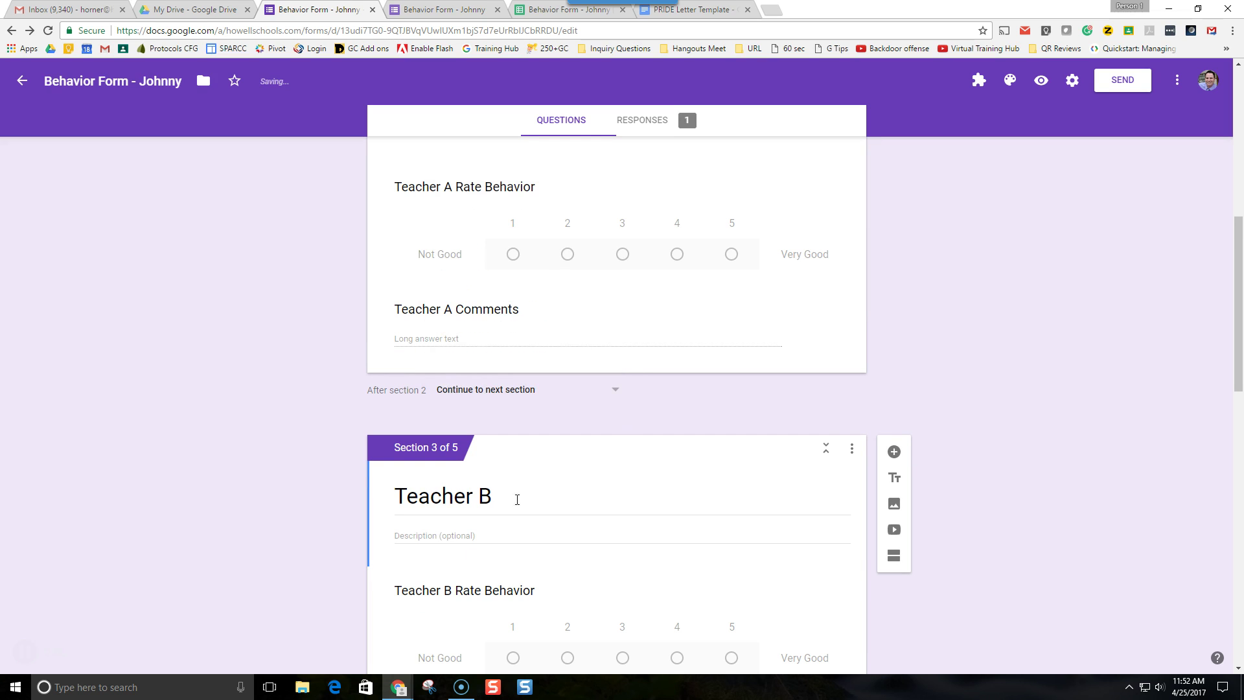
{"action": "left_click", "coordinate": [491, 391]}
{"action": "left_click", "coordinate": [503, 577]}
{"action": "scroll", "coordinate": [500, 563], "scroll_direction": "down", "scroll_amount": 3}
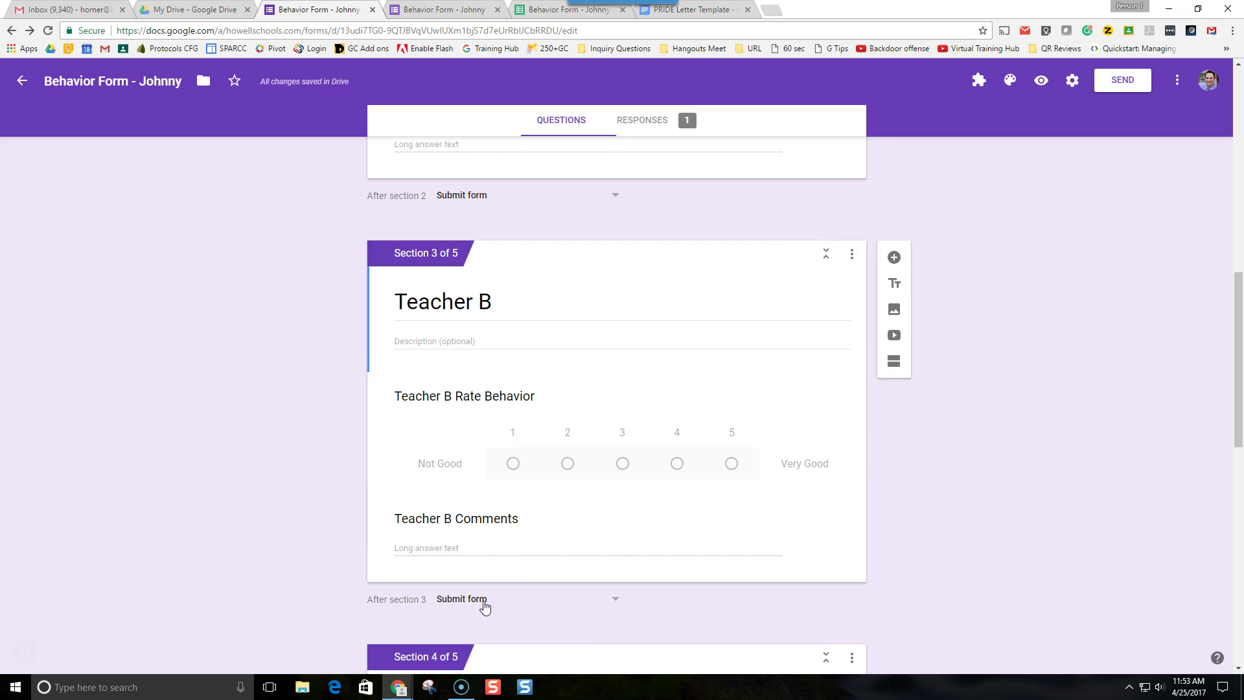
{"action": "scroll", "coordinate": [520, 270], "scroll_direction": "up", "scroll_amount": 4}
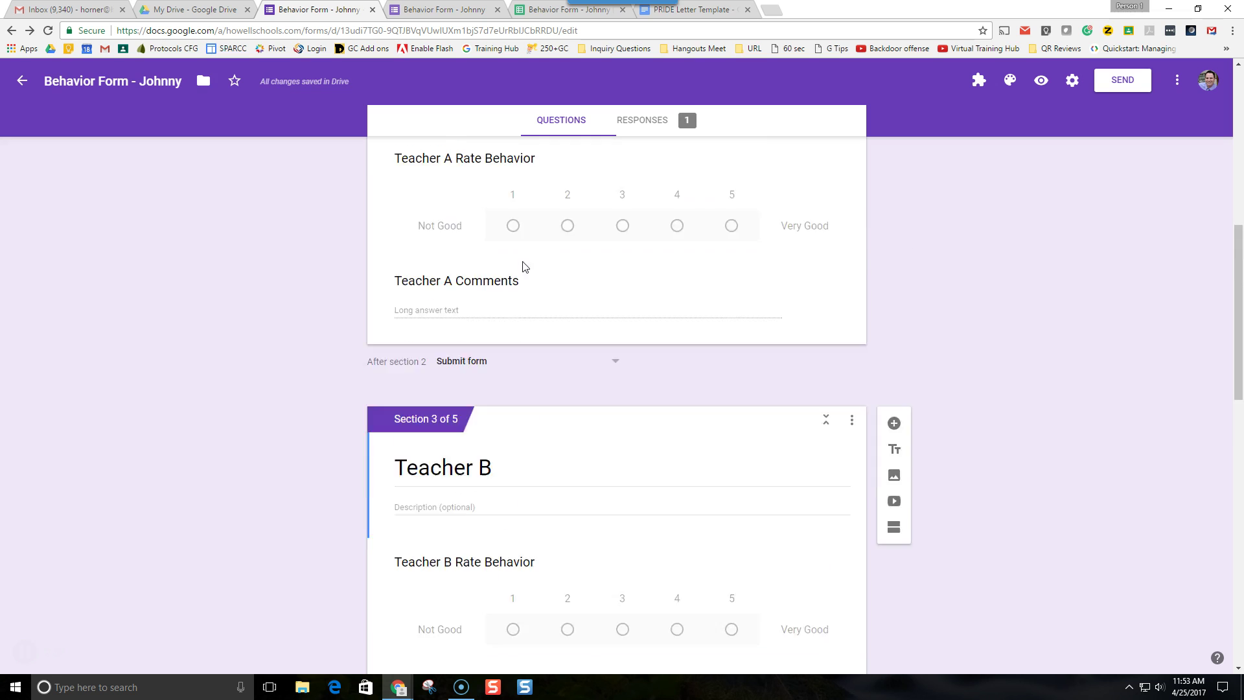
- Open Behavior Form - Johnny (Responses) from the Responses tab and close the duplicate tabs
{"action": "left_click", "coordinate": [646, 121]}
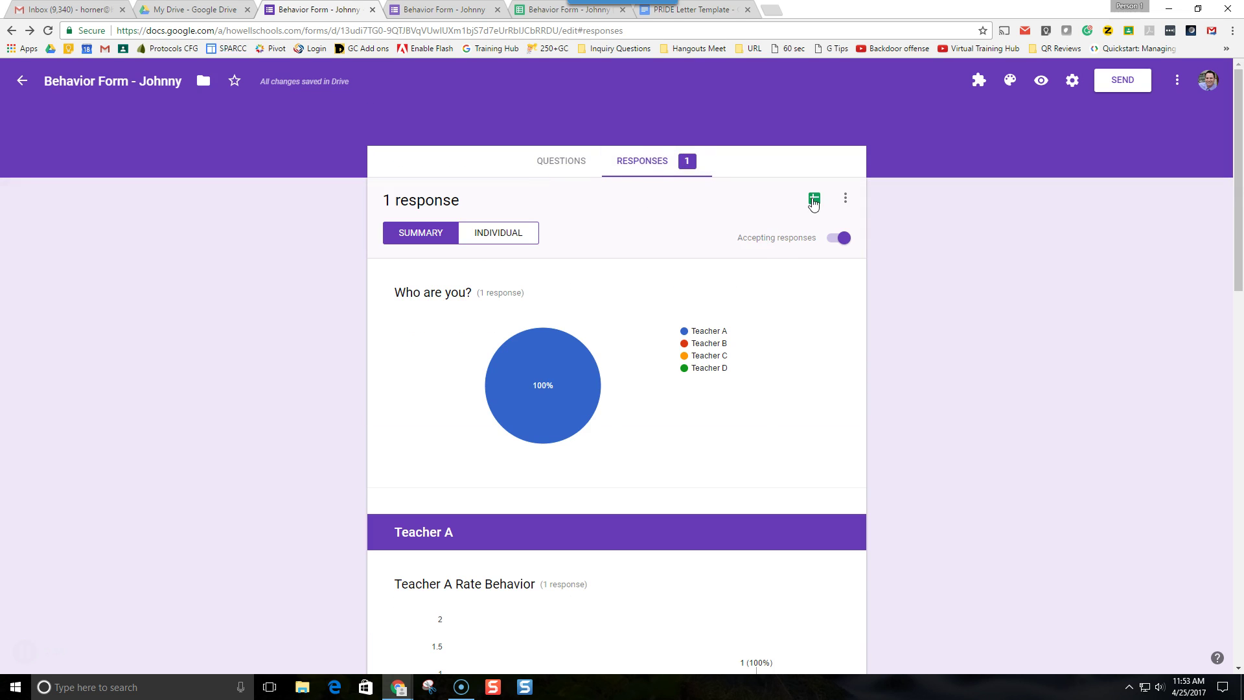
{"action": "left_click", "coordinate": [814, 199]}
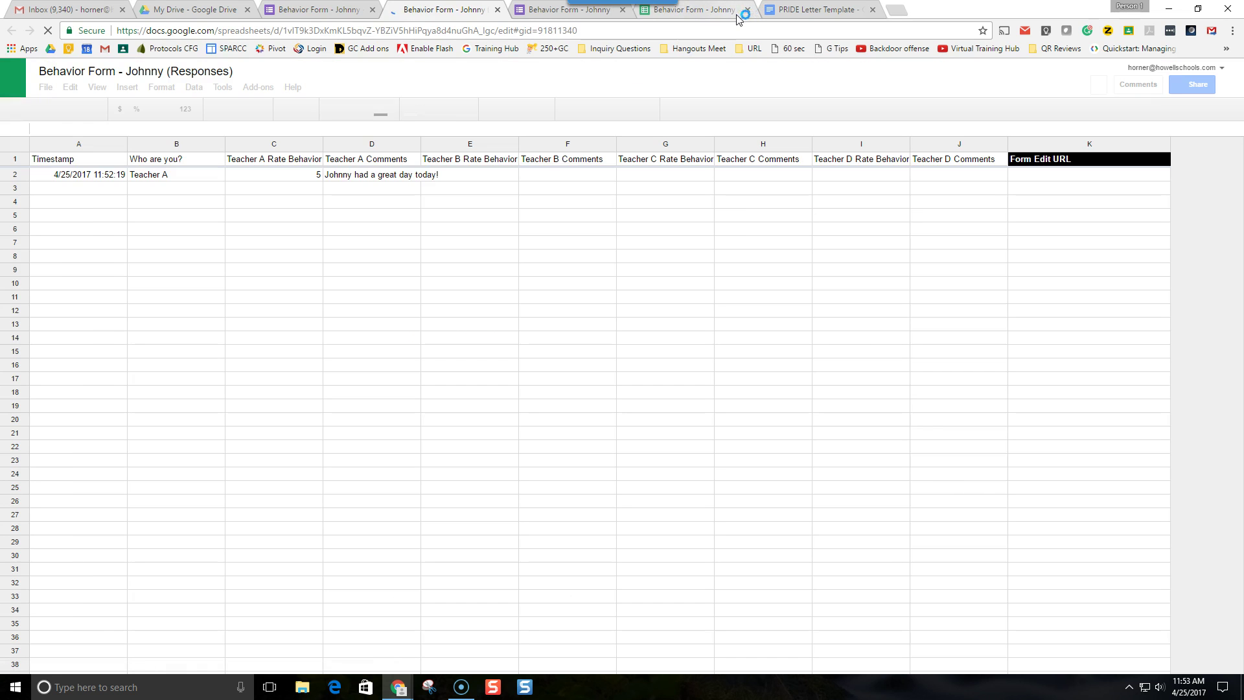
{"action": "left_click", "coordinate": [747, 10]}
{"action": "left_click", "coordinate": [622, 10]}
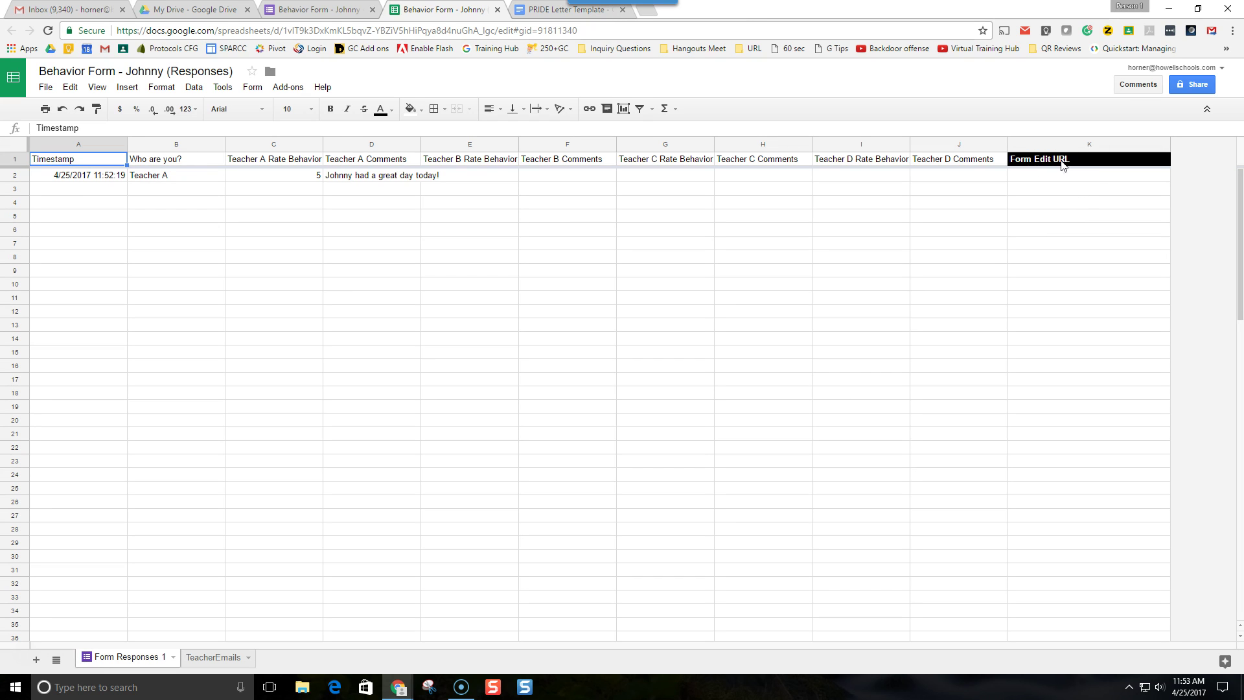
{"action": "mouse_move", "coordinate": [1020, 166]}
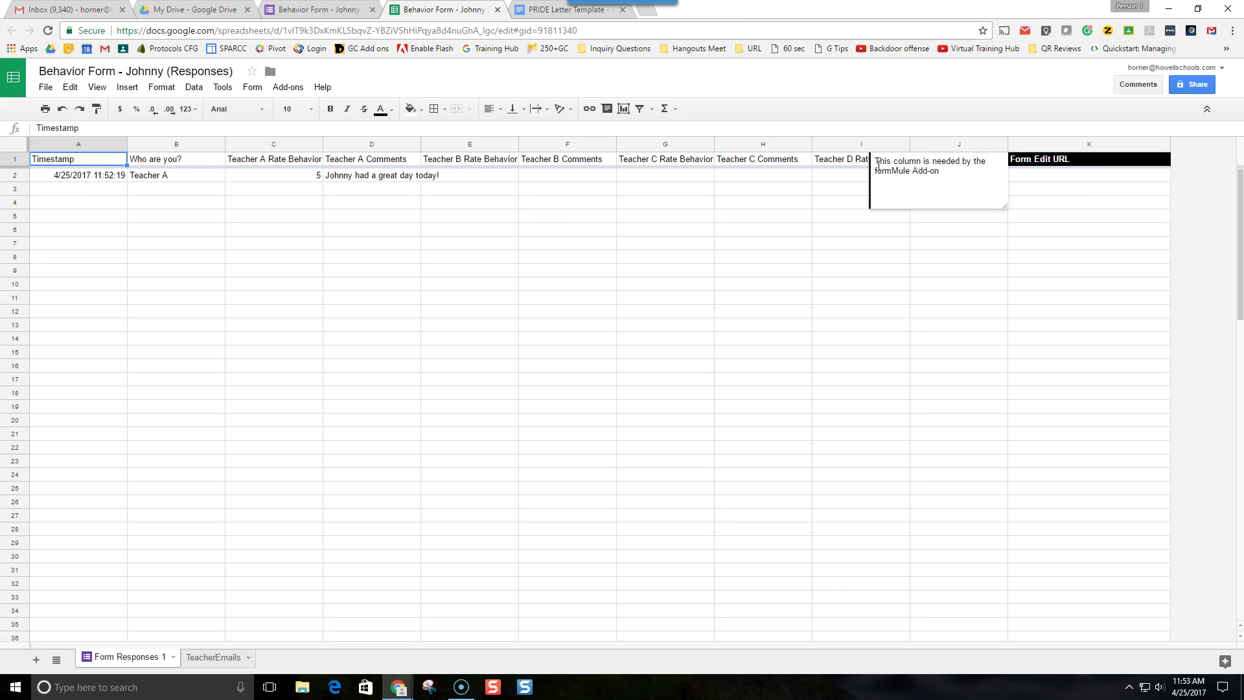
- Launch formMule - Email Merge Utility from the Add-ons menu
{"action": "left_click", "coordinate": [287, 87]}
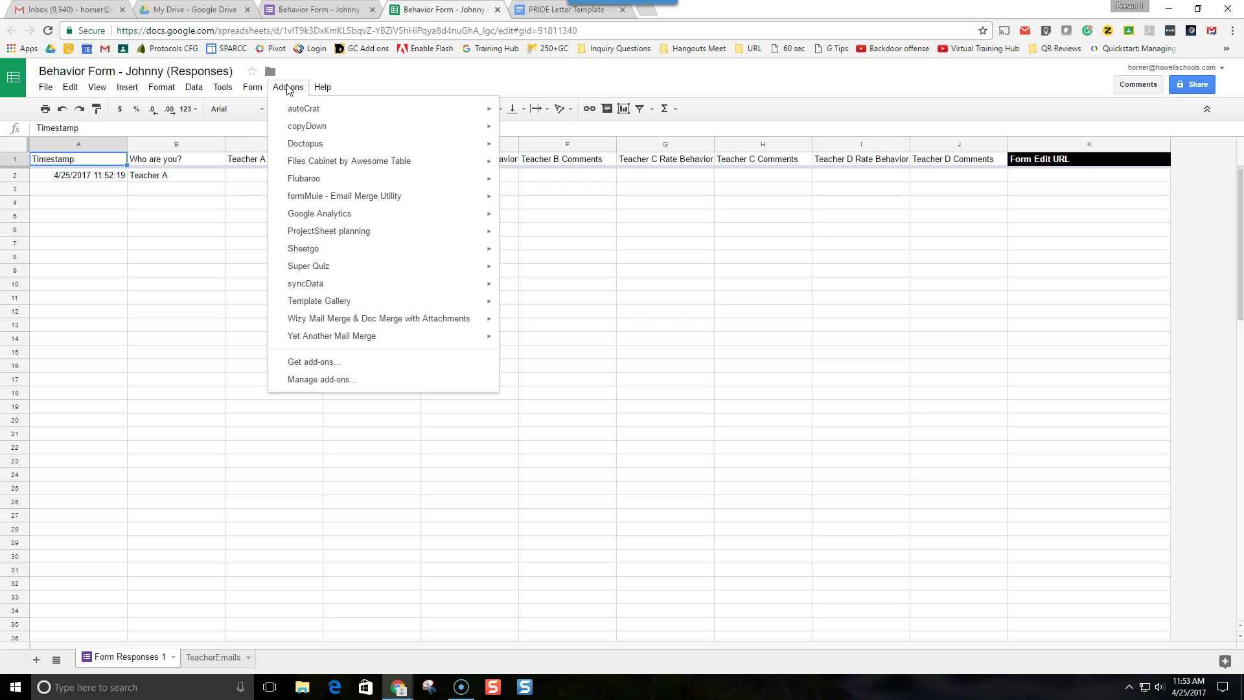
{"action": "mouse_move", "coordinate": [303, 206]}
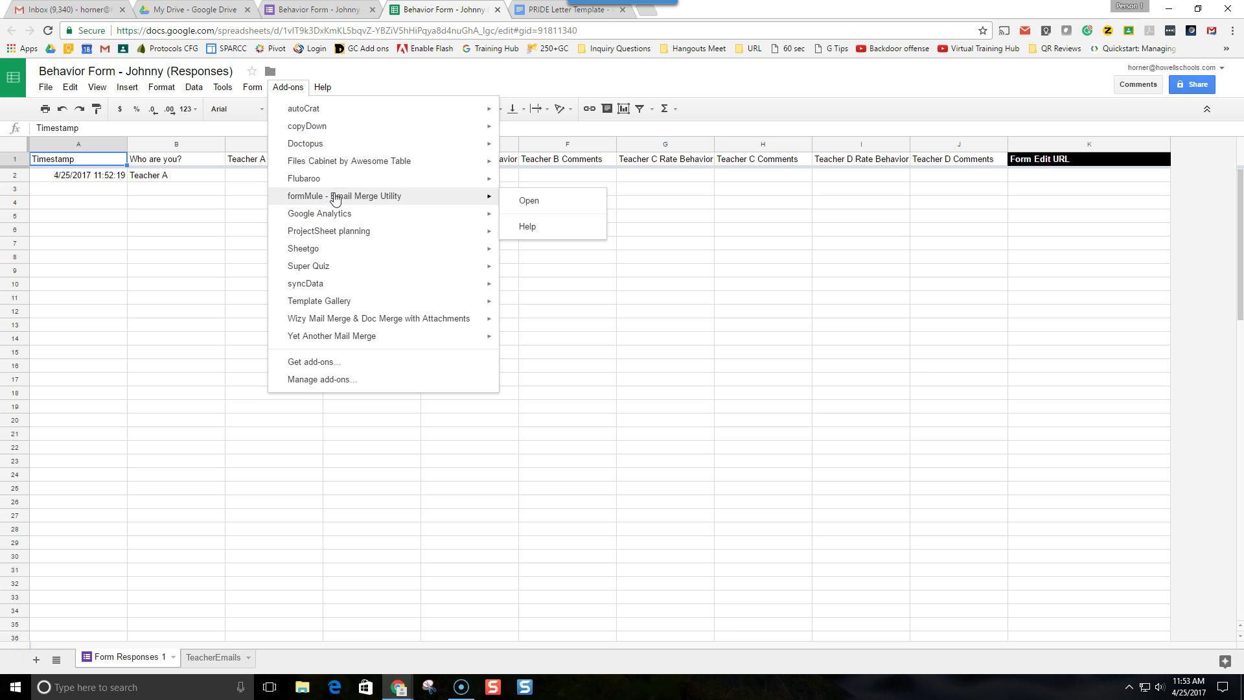
{"action": "left_click", "coordinate": [528, 201]}
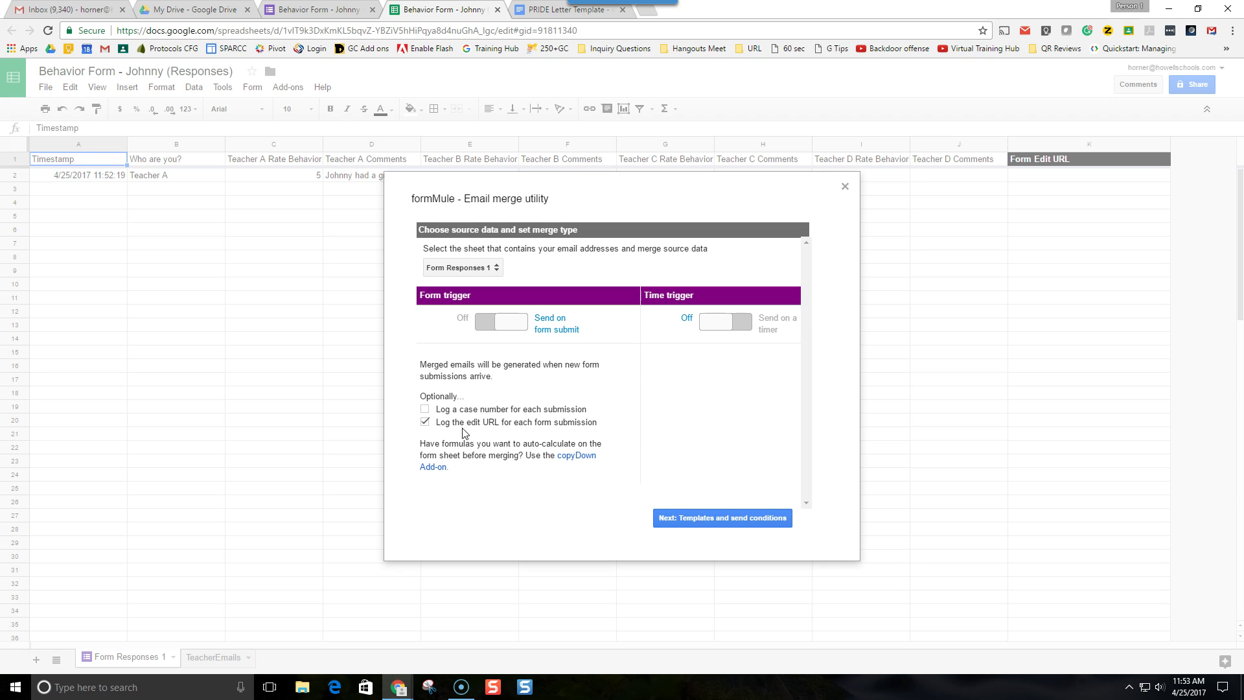
- Set the form-submit trigger, enable logging of each submission's edit URL, and continue to templates
{"action": "left_click", "coordinate": [488, 328]}
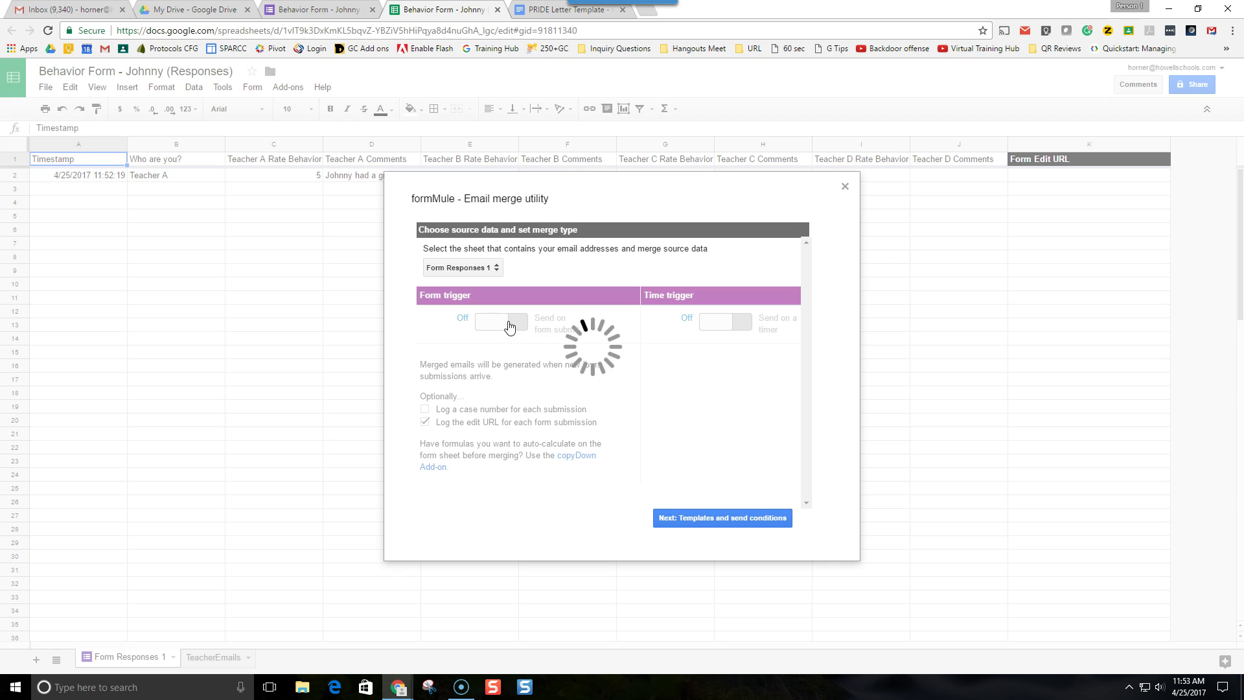
{"action": "left_click", "coordinate": [515, 329]}
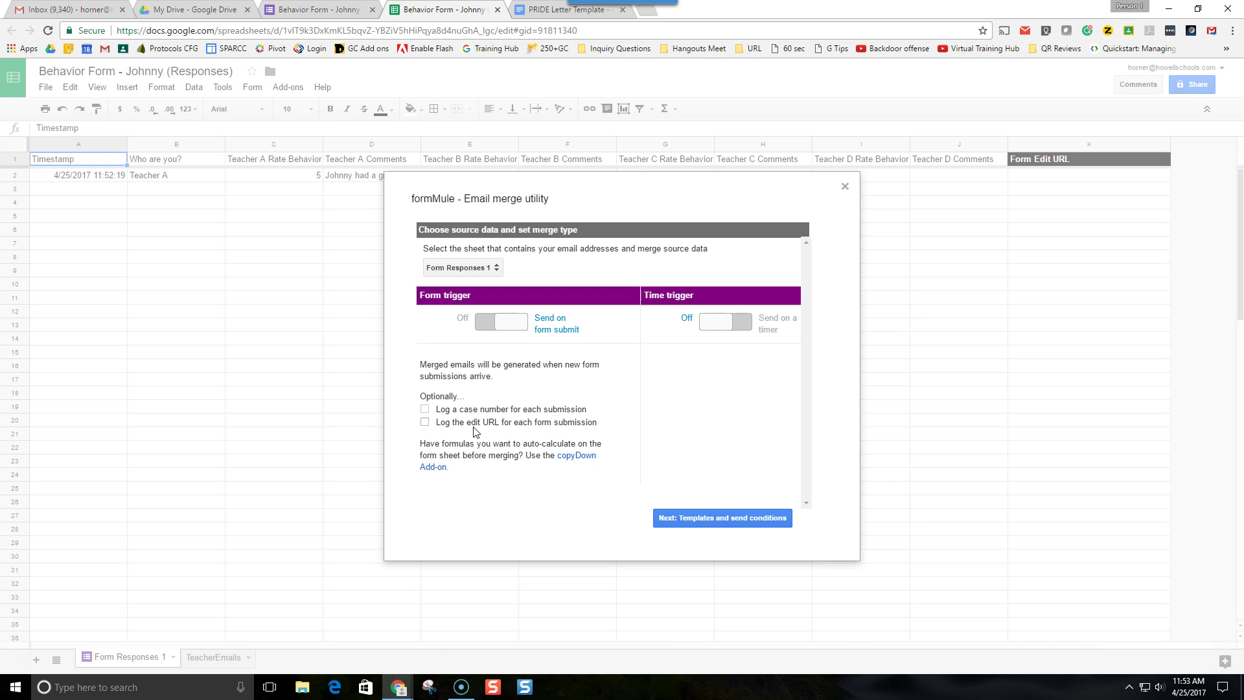
{"action": "left_click", "coordinate": [425, 422]}
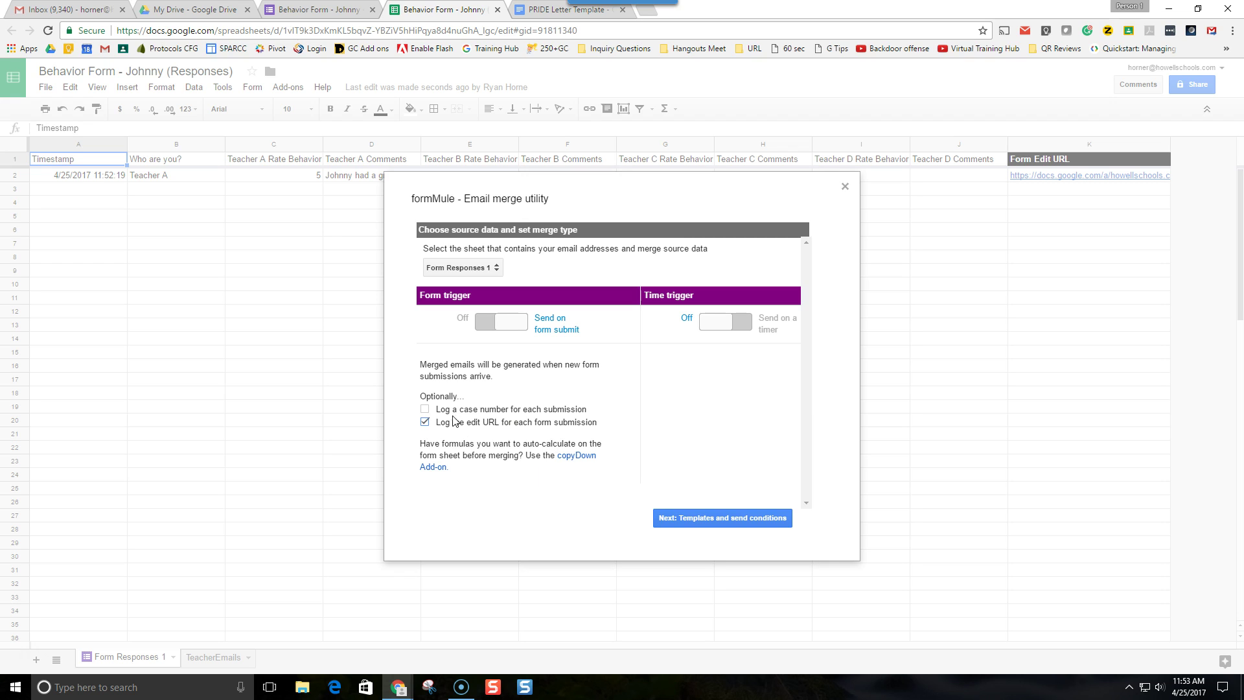
{"action": "left_click", "coordinate": [689, 519]}
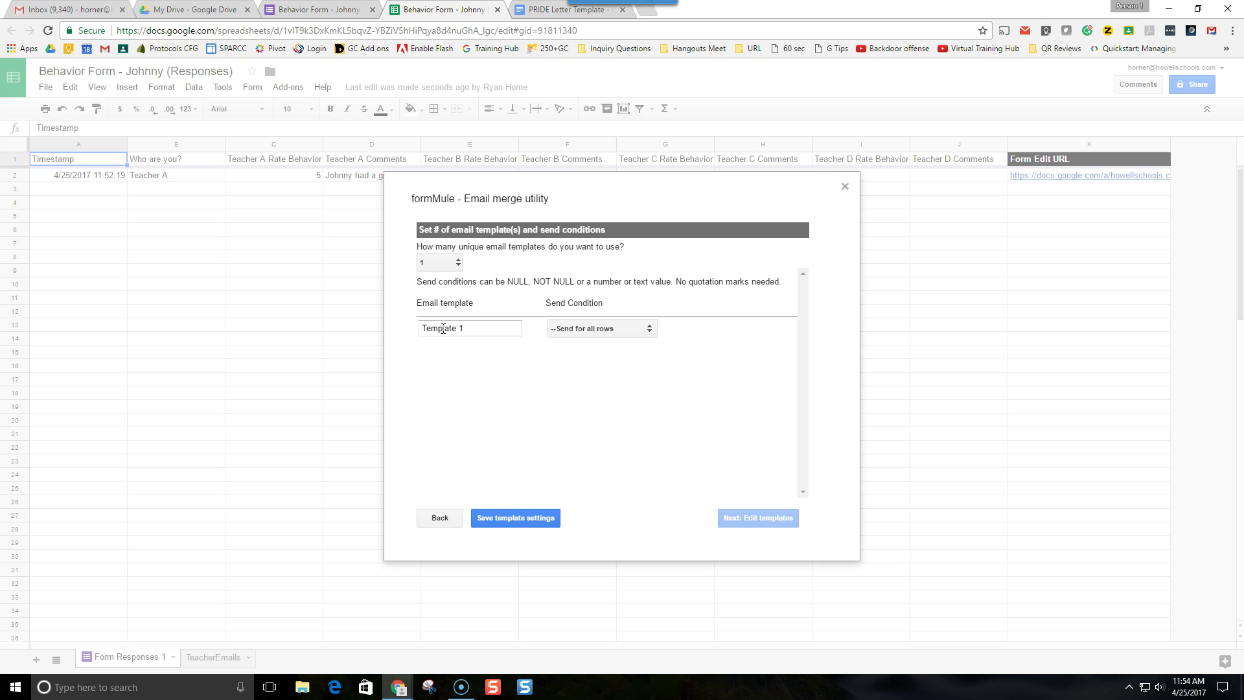
- Rename the email template from Template 1 to 'All Teachers'
{"action": "left_click_drag", "start_coordinate": [477, 331], "coordinate": [398, 330]}
{"action": "type", "text": "Te"}
{"action": "key", "text": "BackSpace"}
{"action": "key", "text": "BackSpace"}
{"action": "key", "text": "BackSpace"}
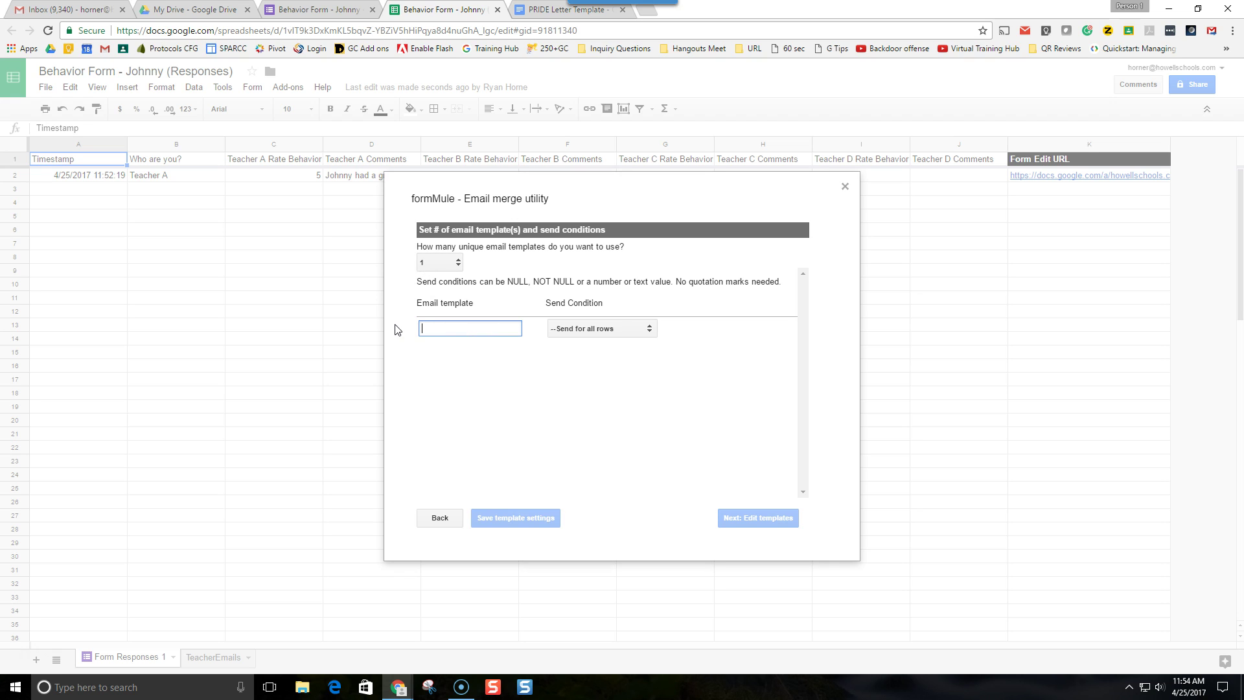
{"action": "type", "text": "All Teachers"}
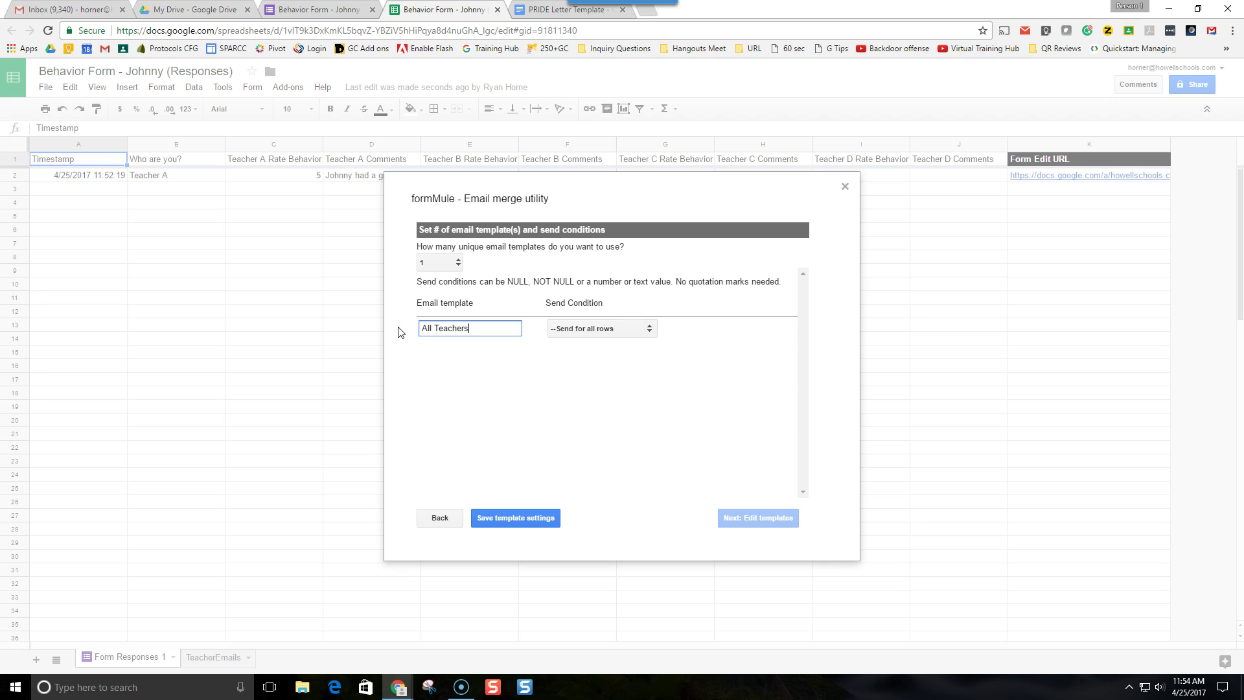
- Set the send condition to Teacher D Comments = NOT NULL and save the template settings
{"action": "left_click", "coordinate": [591, 330]}
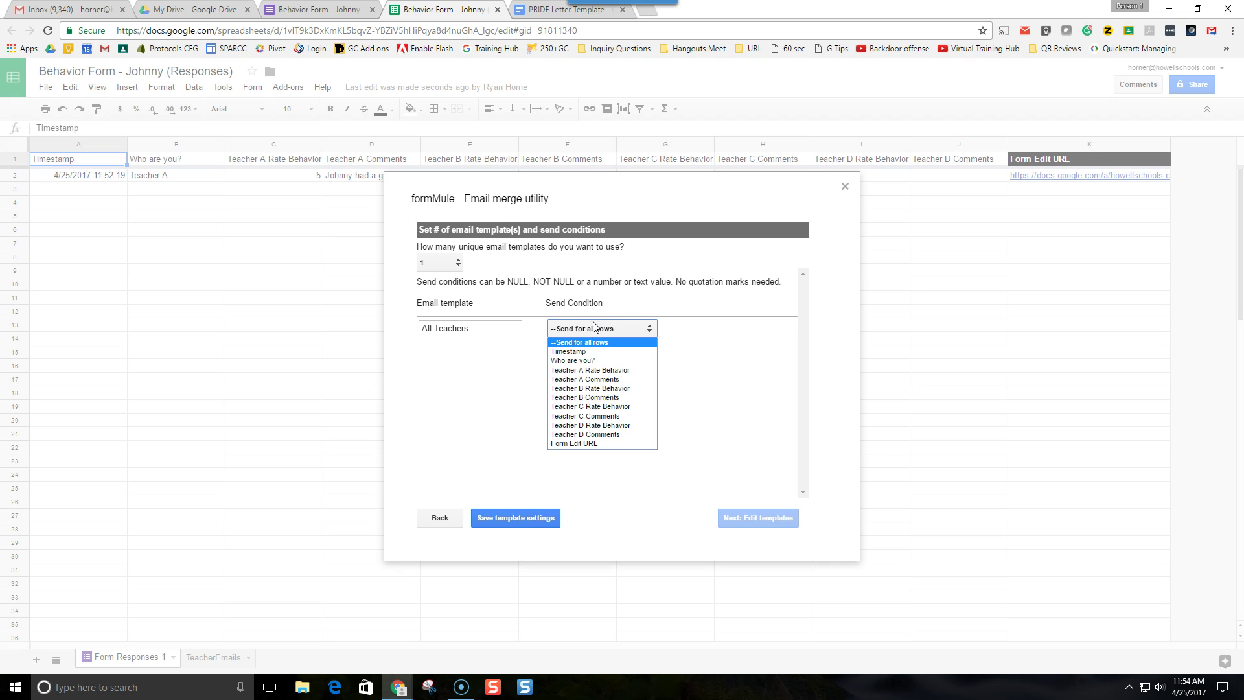
{"action": "left_click", "coordinate": [587, 427]}
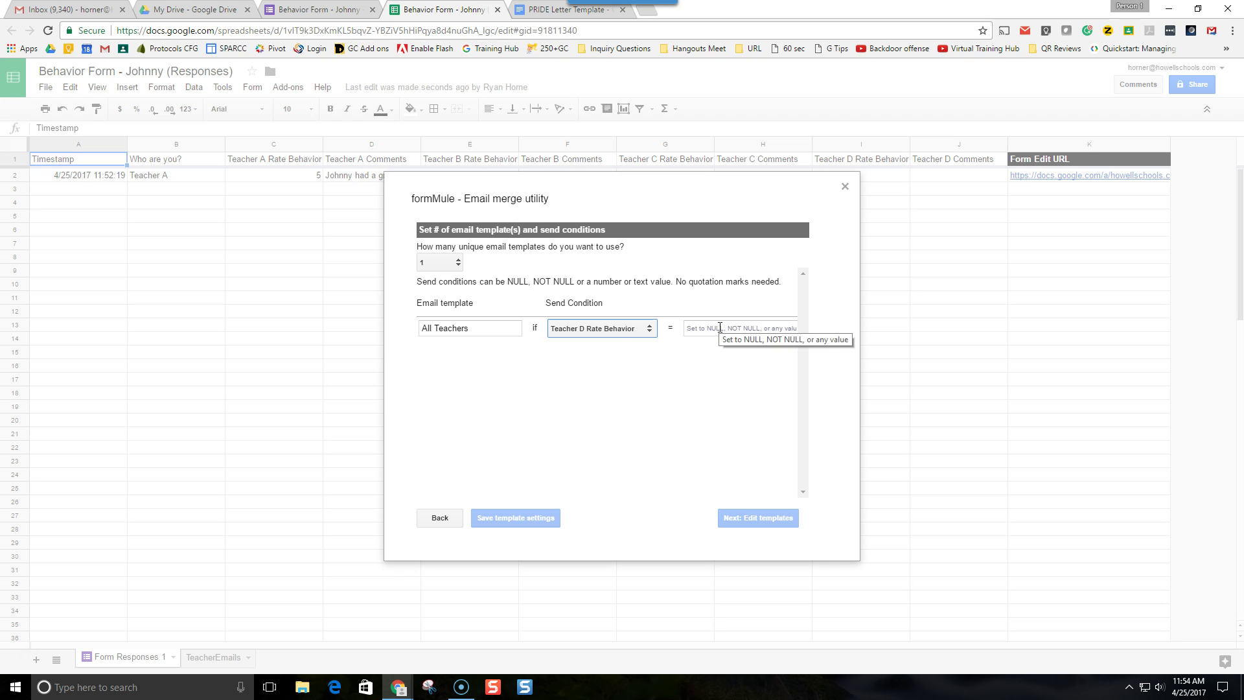
{"action": "left_click", "coordinate": [623, 331]}
{"action": "left_click", "coordinate": [609, 435]}
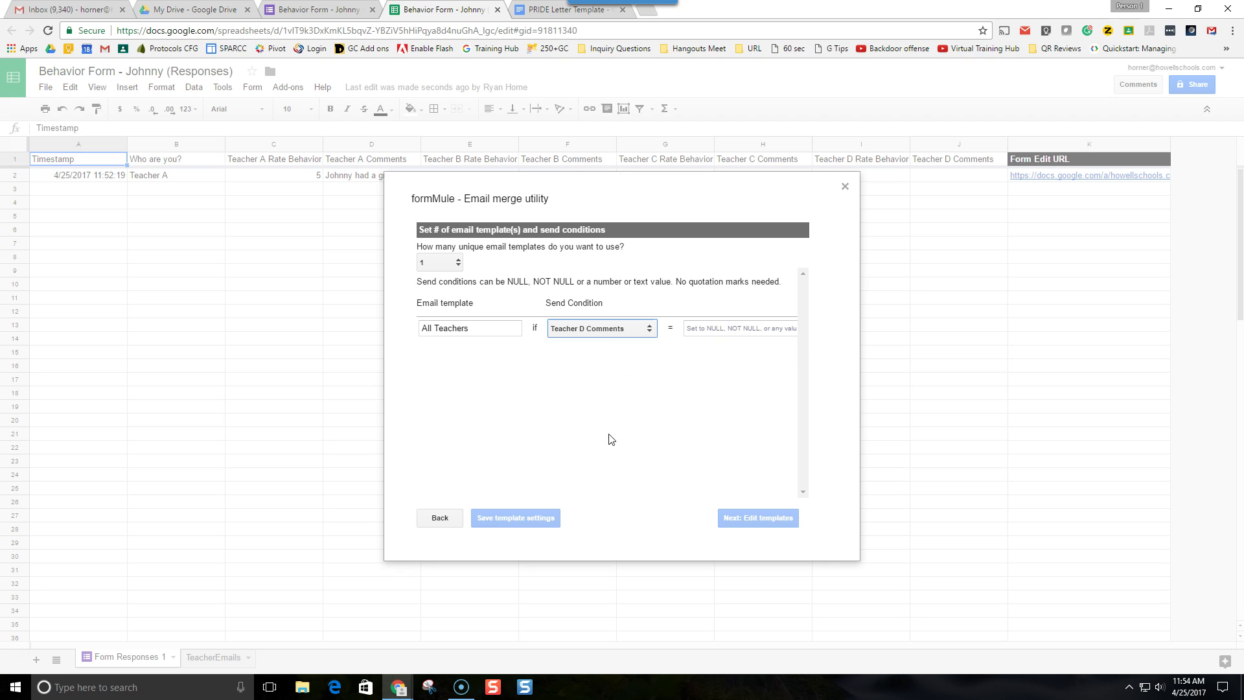
{"action": "left_click", "coordinate": [707, 329]}
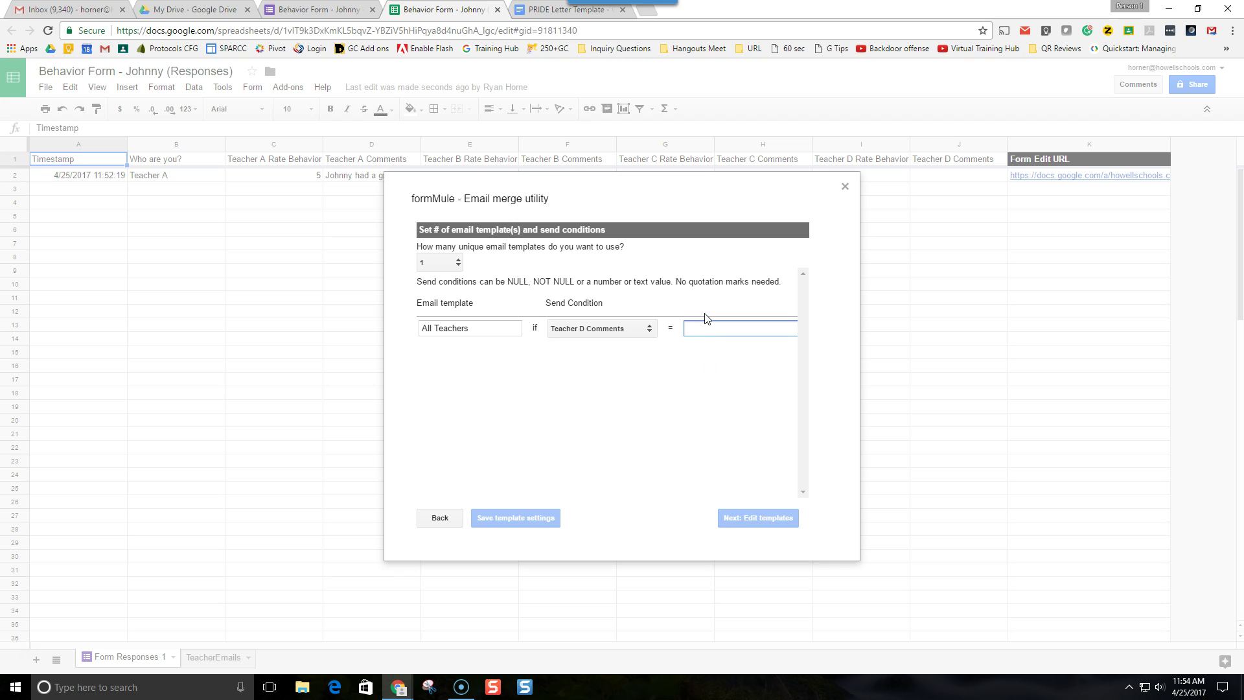
{"action": "type", "text": "NOT NULL"}
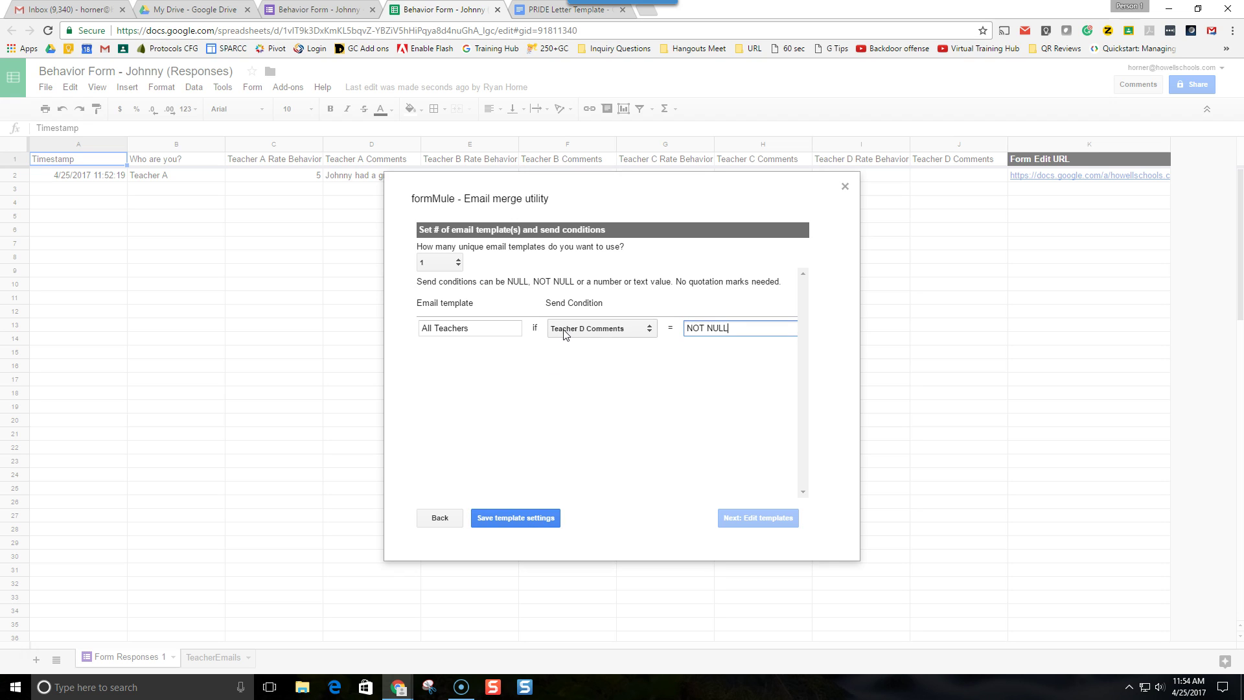
{"action": "left_click", "coordinate": [723, 491]}
{"action": "left_click", "coordinate": [534, 518]}
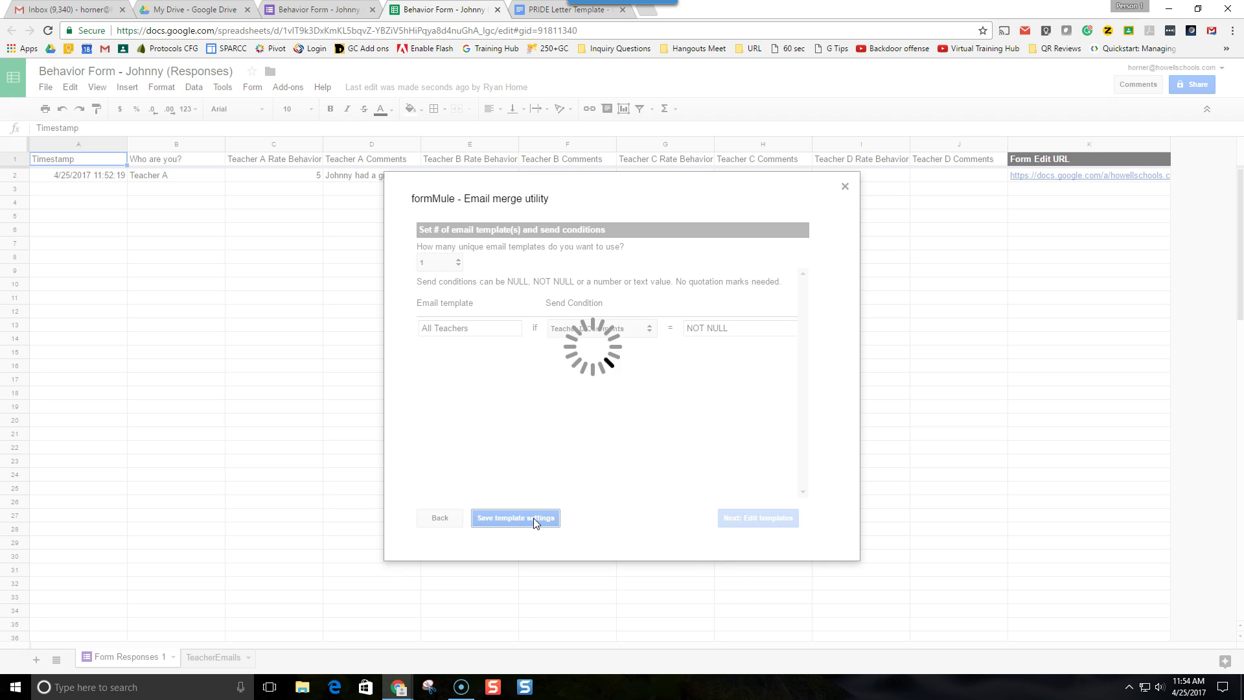
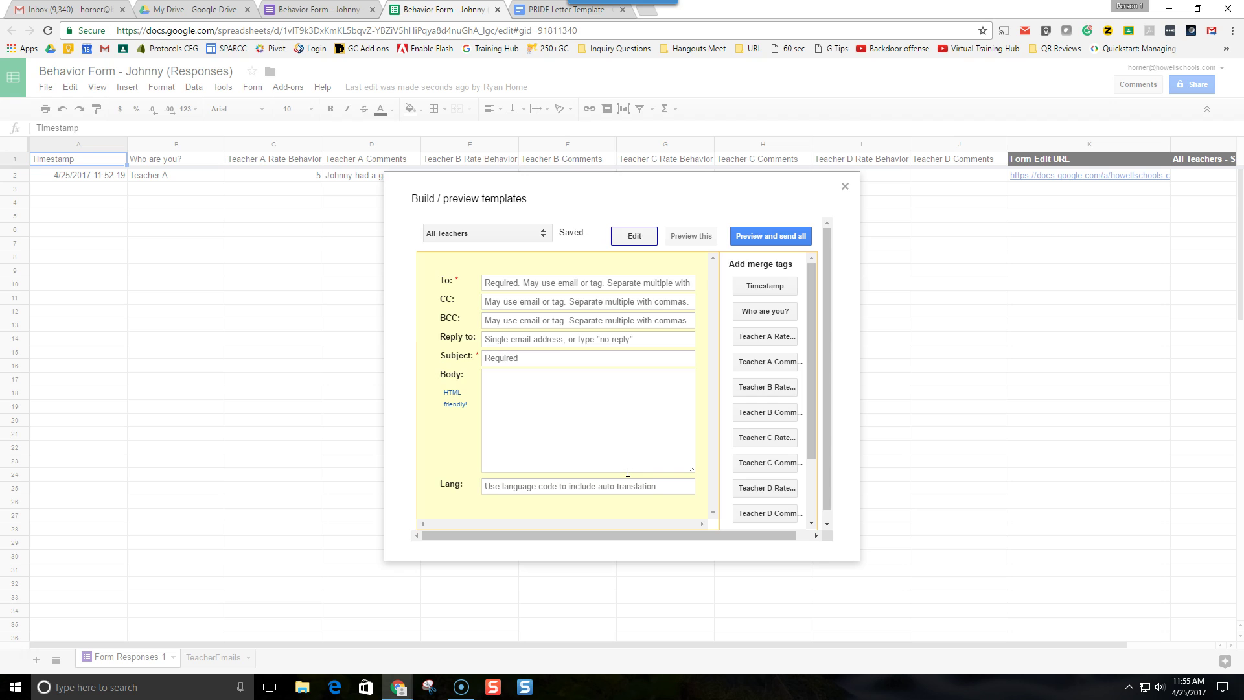
- Address the All Teachers email to the teacher's e-mail with subject 'Behavior Form - Johnny Daily Update'
{"action": "left_click", "coordinate": [608, 413]}
{"action": "left_click", "coordinate": [571, 283]}
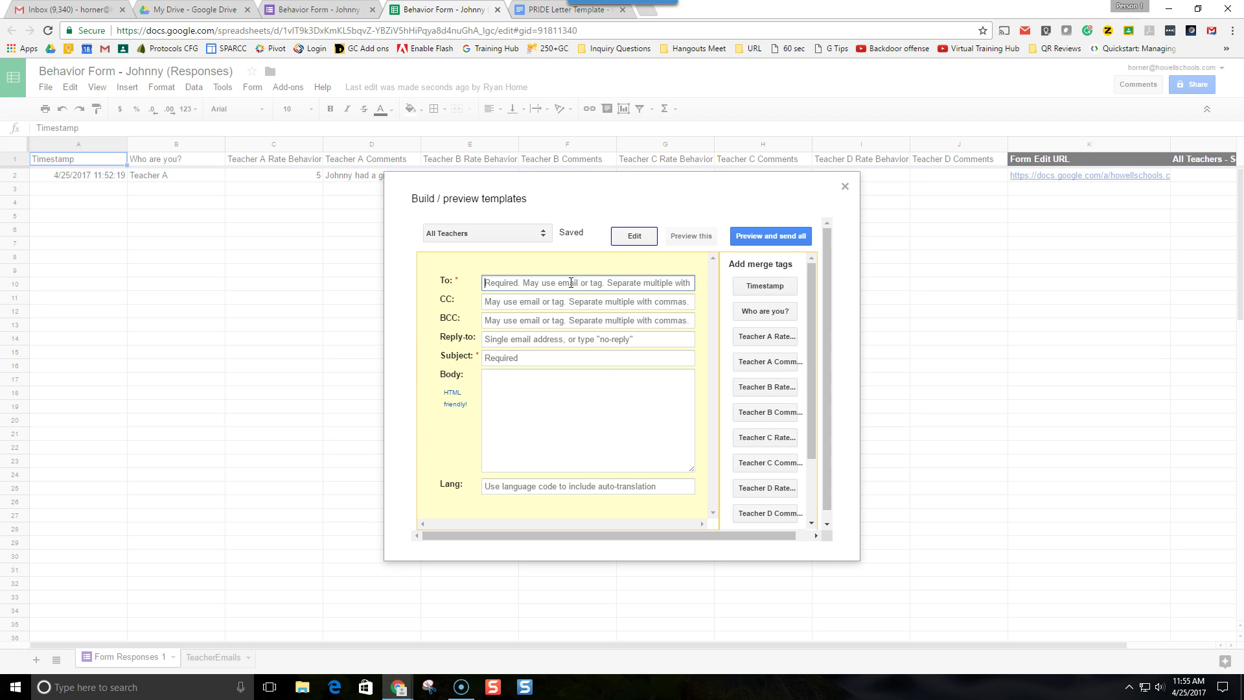
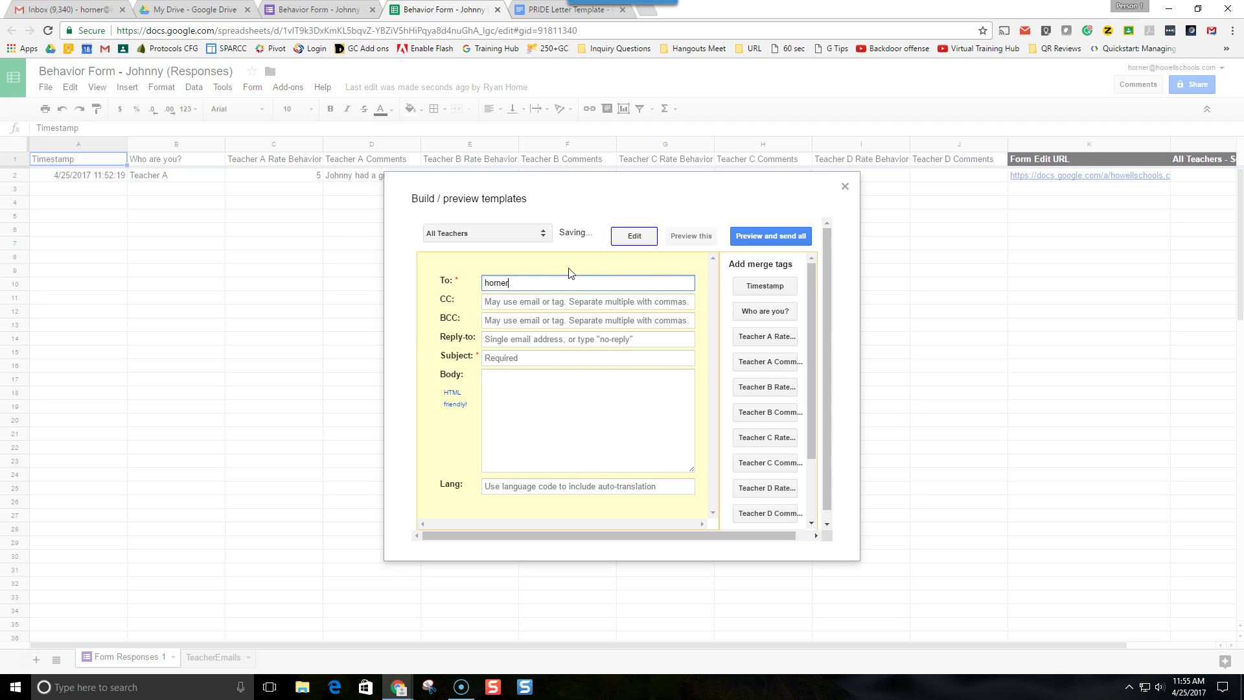
{"action": "left_click", "coordinate": [508, 360]}
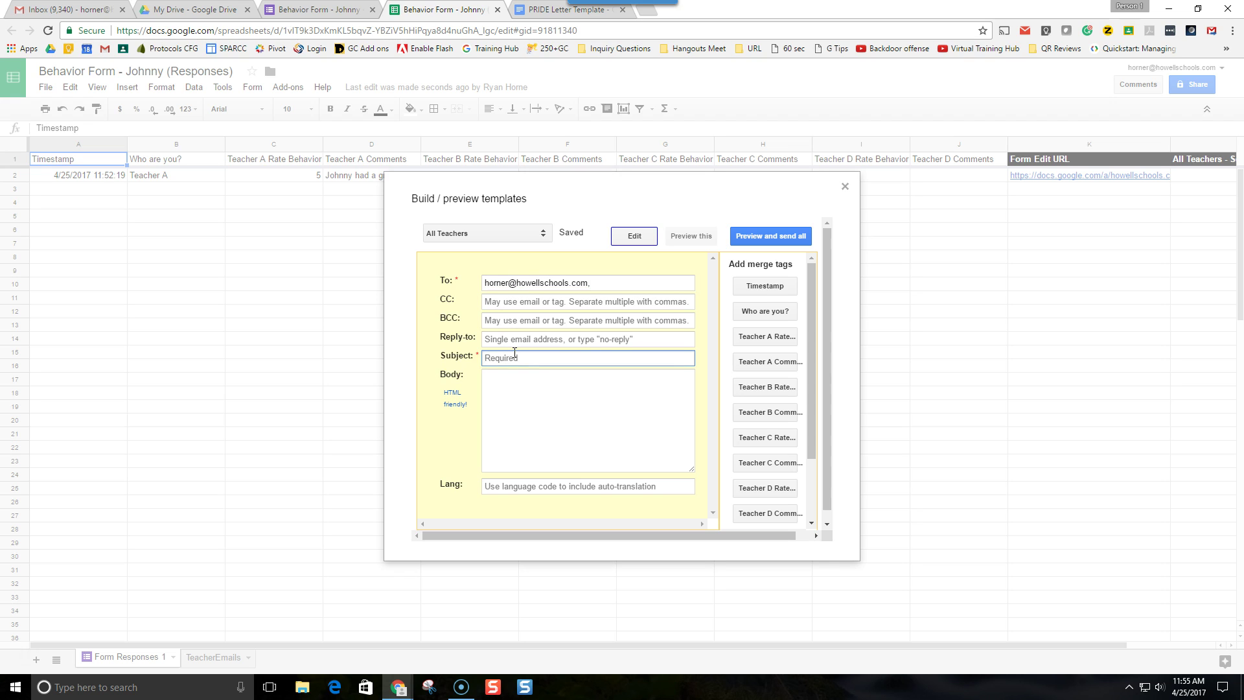
{"action": "type", "text": "Behavior Form - Johnny Daily Update"}
{"action": "left_click", "coordinate": [551, 443]}
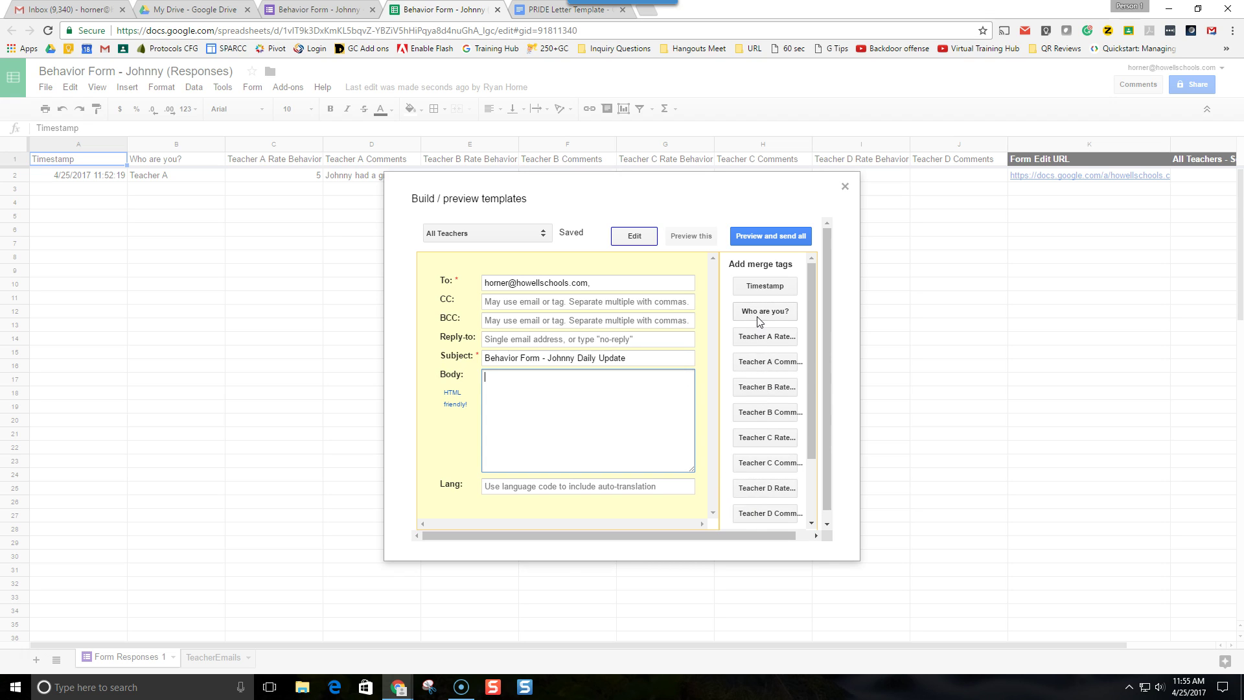
{"action": "left_click", "coordinate": [325, 18]}
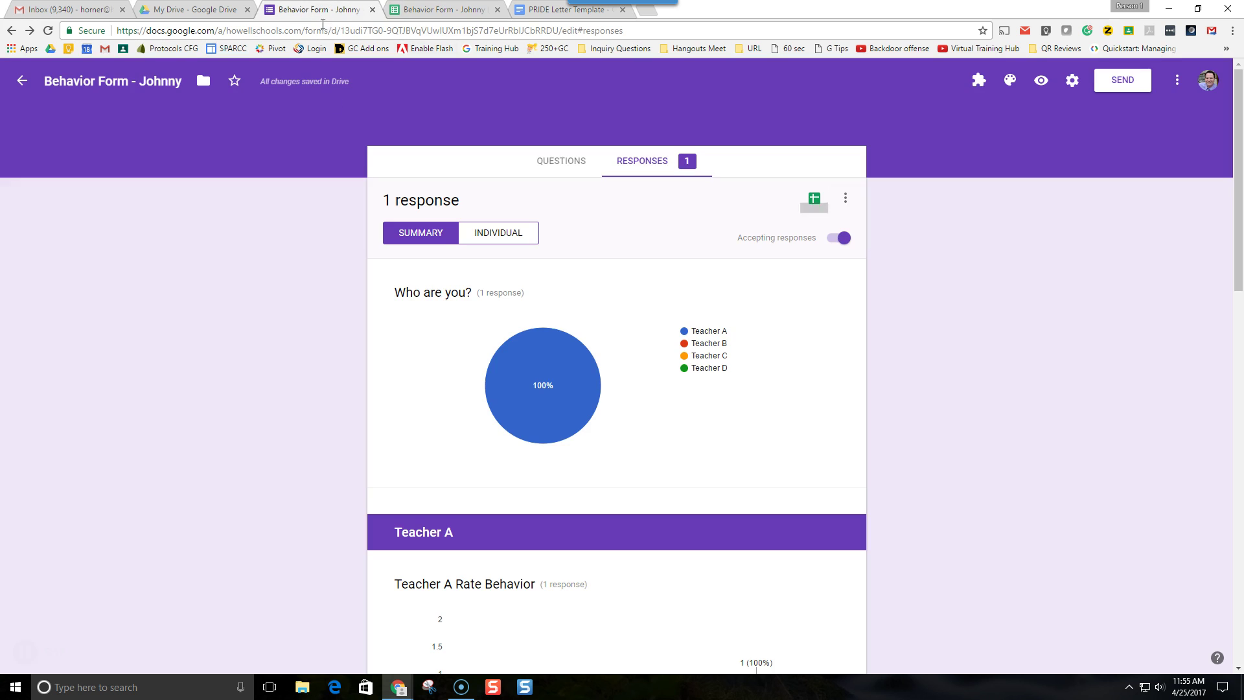
- Scroll through the form's Teacher question sections, then go back to the email template editor
{"action": "left_click", "coordinate": [550, 159]}
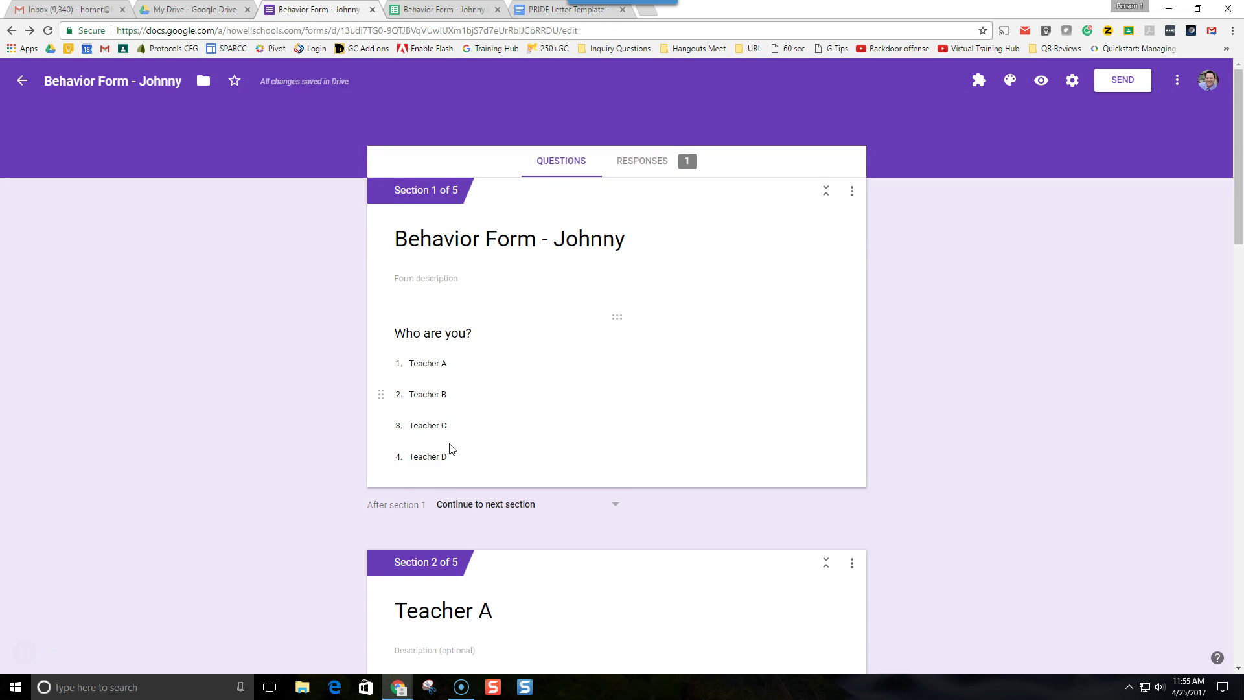
{"action": "scroll", "coordinate": [430, 411], "scroll_direction": "down", "scroll_amount": 6}
{"action": "scroll", "coordinate": [463, 400], "scroll_direction": "down", "scroll_amount": 5}
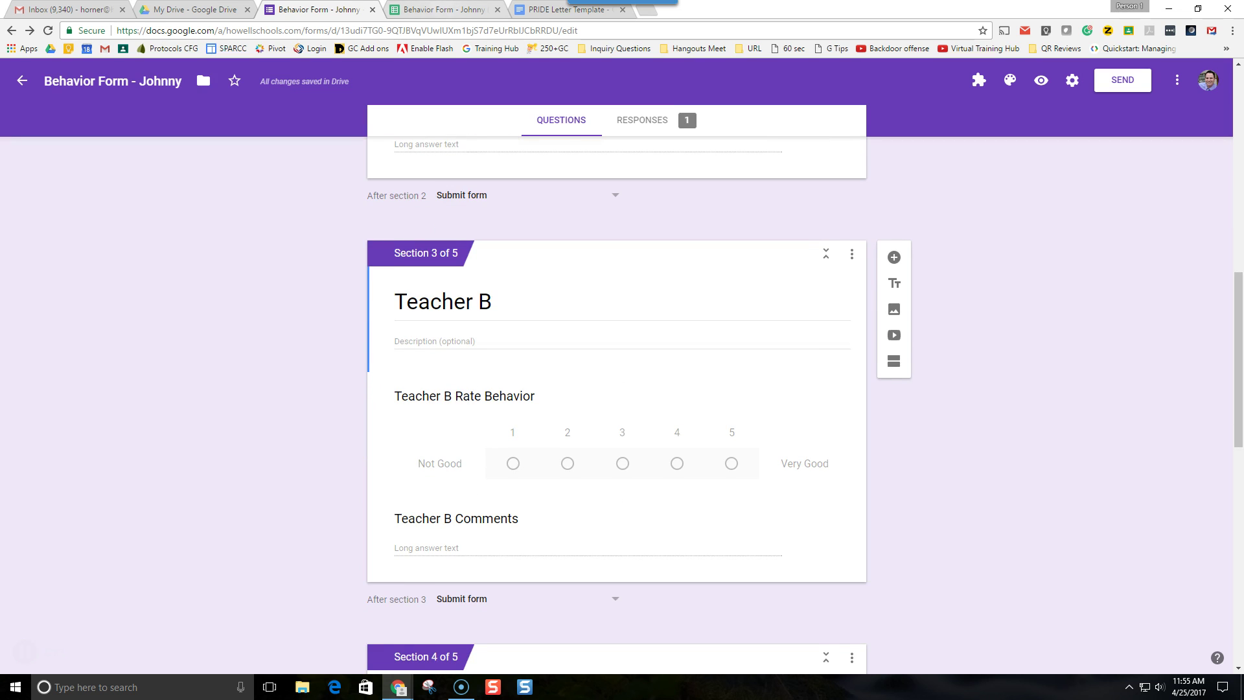
{"action": "left_click", "coordinate": [438, 15]}
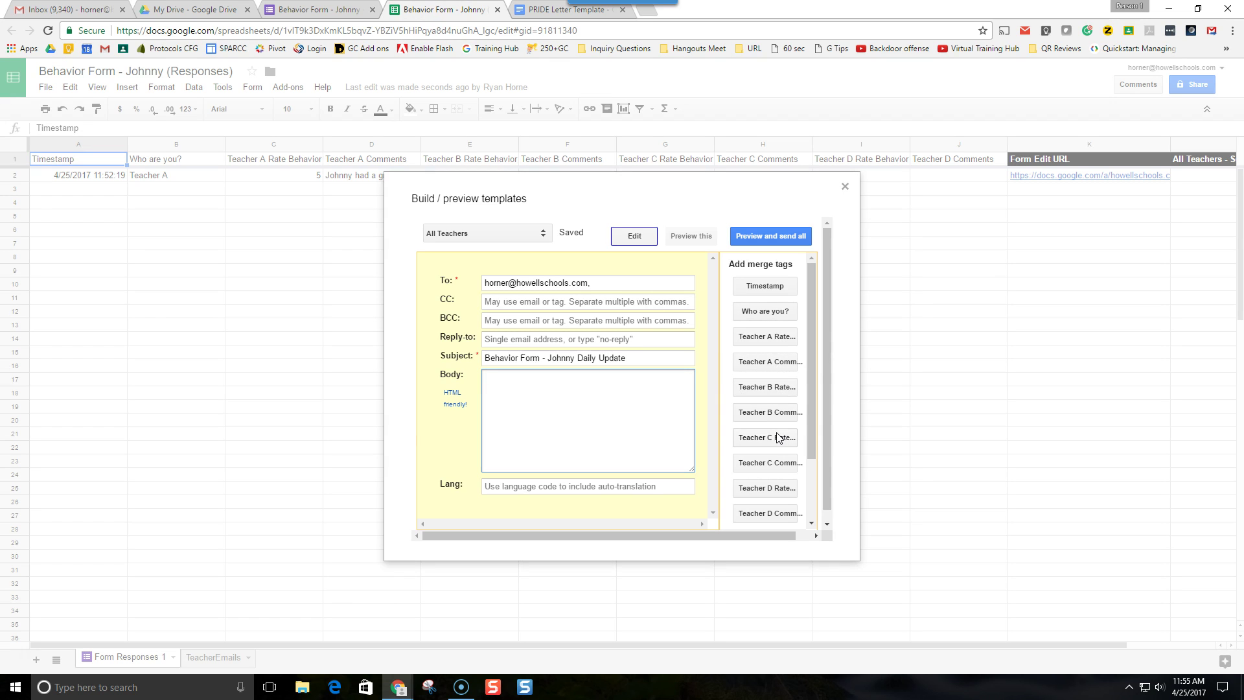
- Insert Teacher A and Teacher B rating and comments merge fields into the body, separated by blank lines
{"action": "left_click", "coordinate": [635, 414]}
{"action": "left_click", "coordinate": [780, 340]}
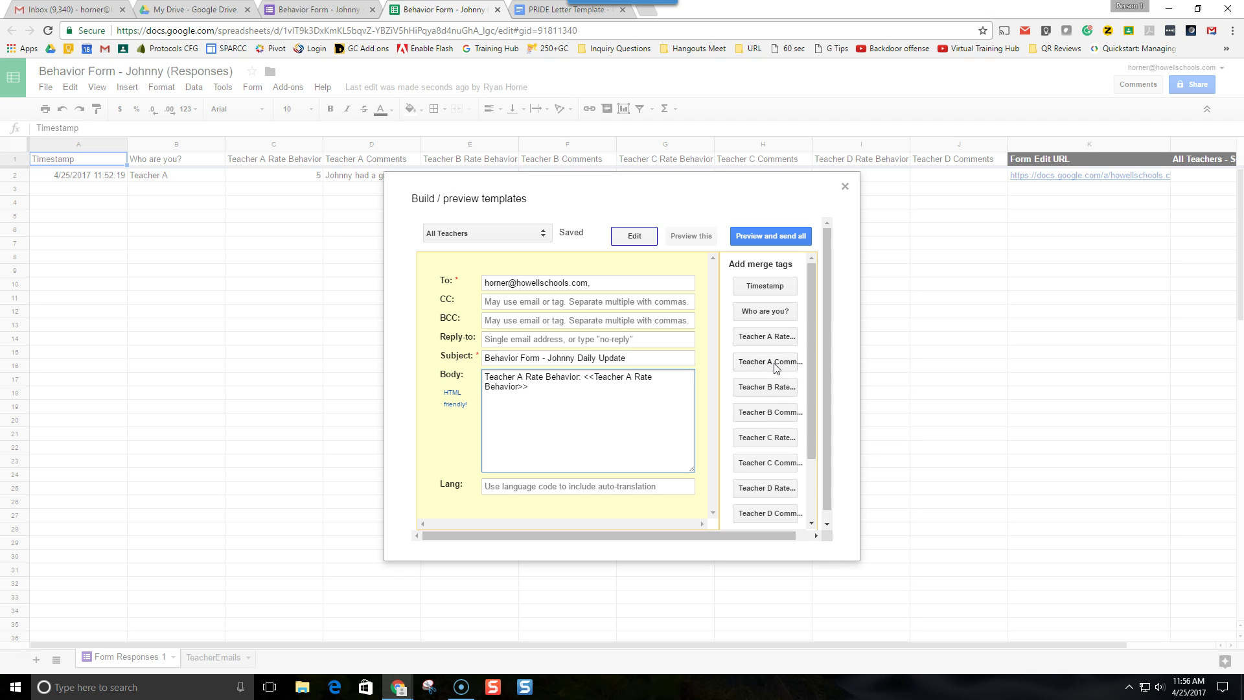
{"action": "left_click", "coordinate": [772, 363]}
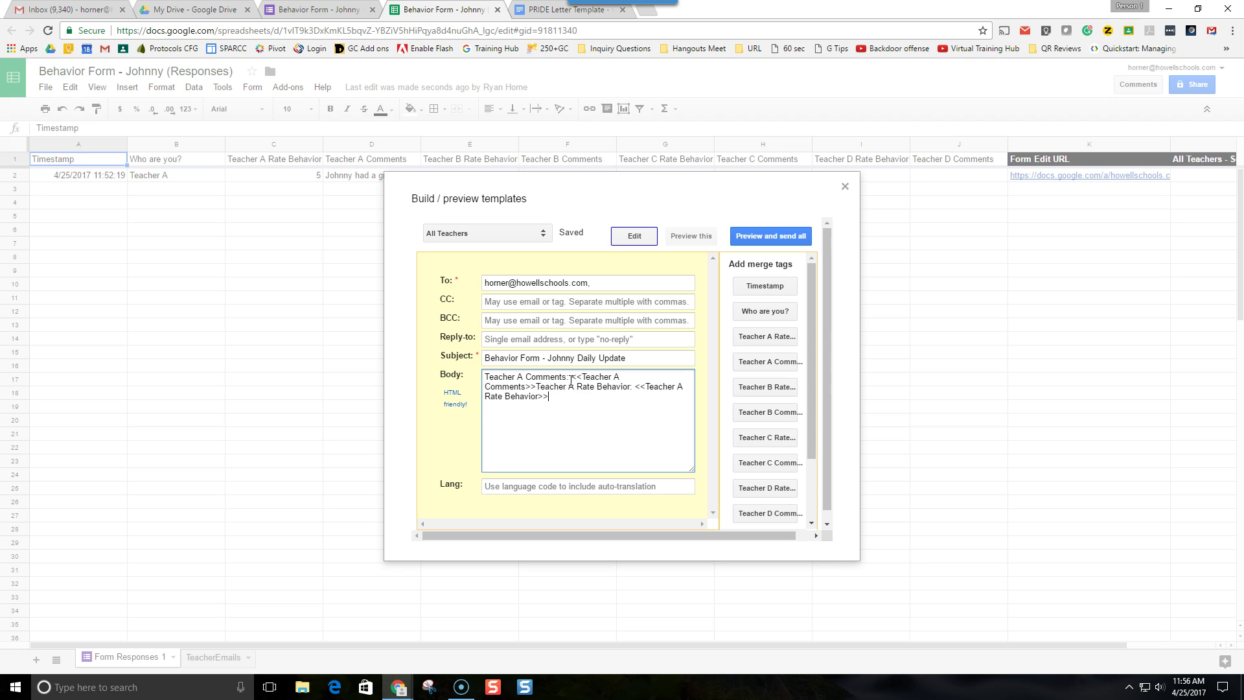
{"action": "left_click", "coordinate": [535, 386]}
{"action": "key", "text": "Return"}
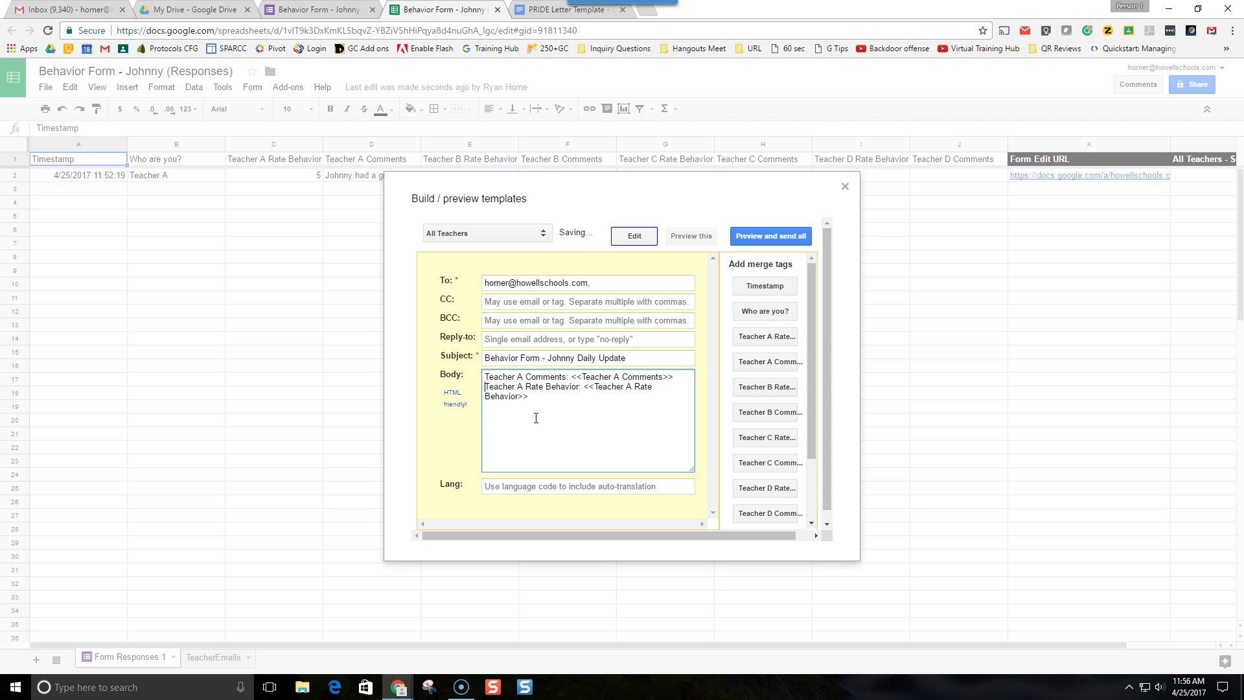
{"action": "key", "text": "Return"}
{"action": "left_click", "coordinate": [765, 387]}
{"action": "left_click", "coordinate": [753, 418]}
{"action": "key", "text": "Return"}
- Add Teacher C and Teacher D rating and comments merge fields on their own lines
{"action": "left_click", "coordinate": [746, 443]}
{"action": "key", "text": "Return"}
{"action": "left_click", "coordinate": [761, 463]}
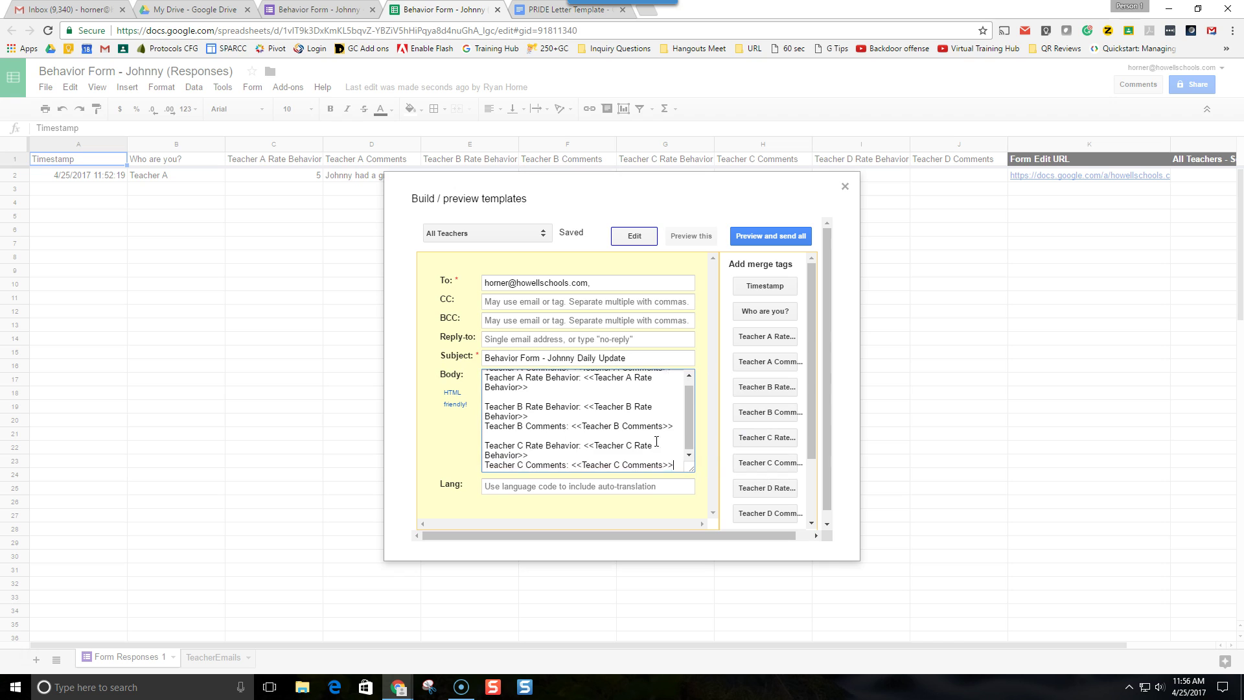
{"action": "left_click", "coordinate": [749, 487]}
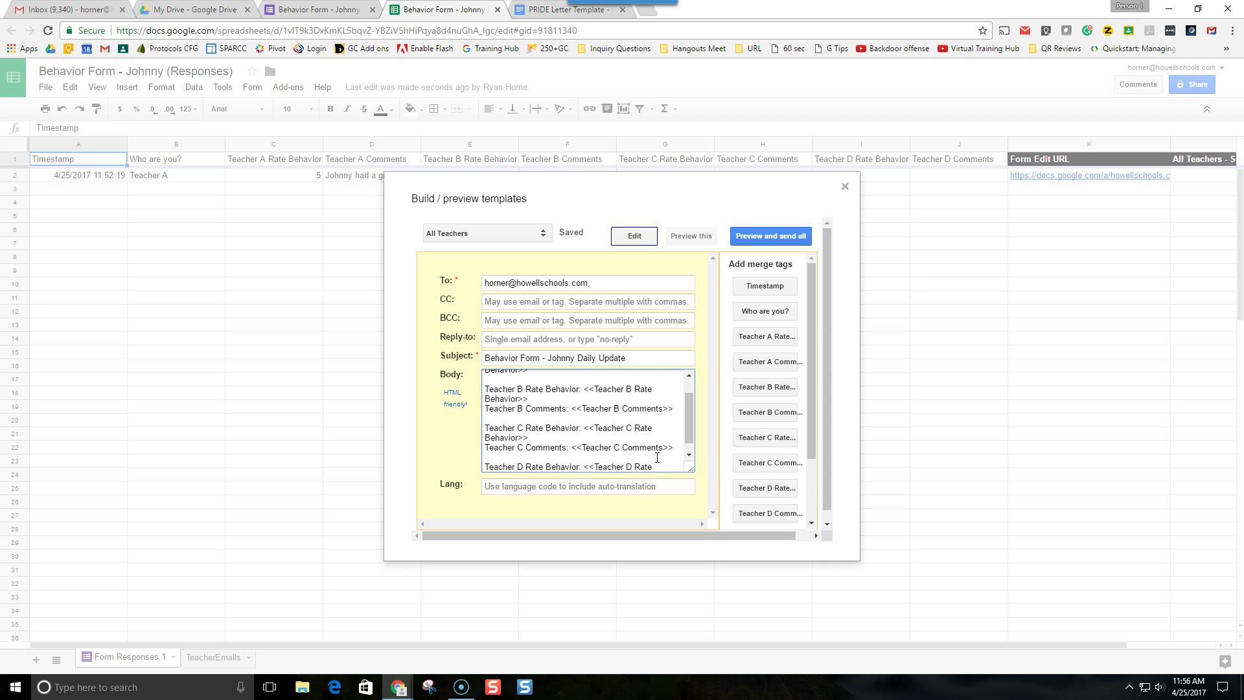
{"action": "key", "text": "Return"}
{"action": "left_click", "coordinate": [758, 516]}
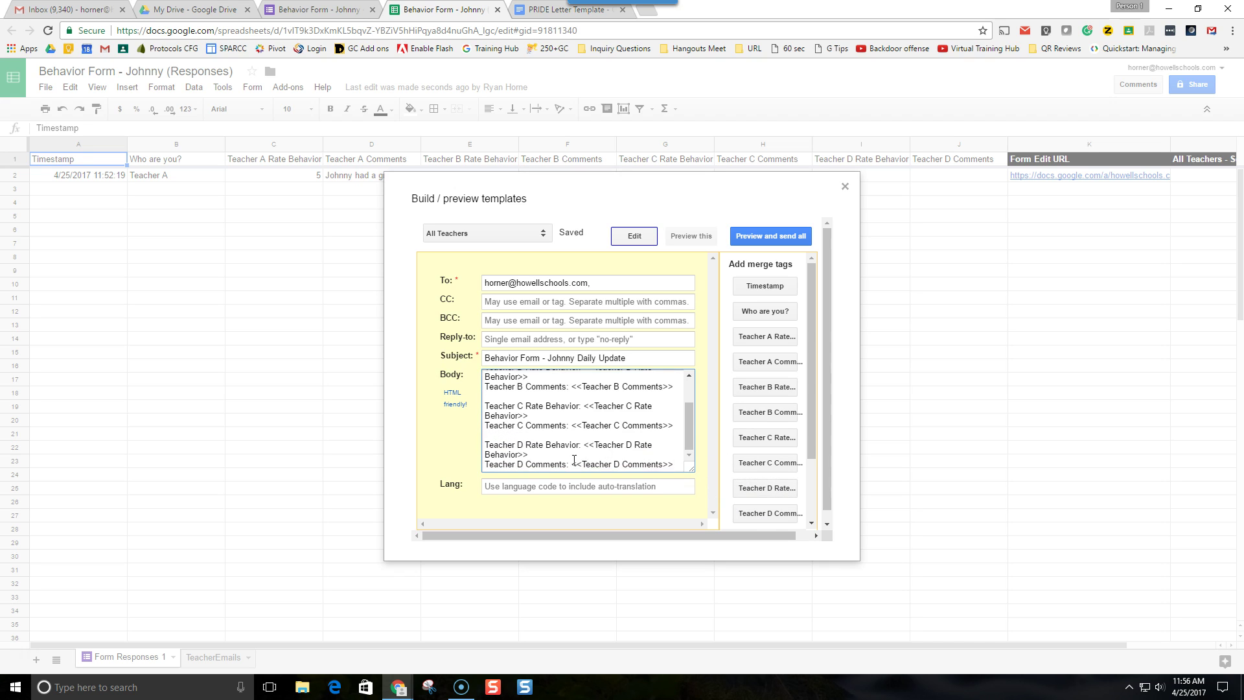
{"action": "scroll", "coordinate": [532, 383], "scroll_direction": "up", "scroll_amount": 1}
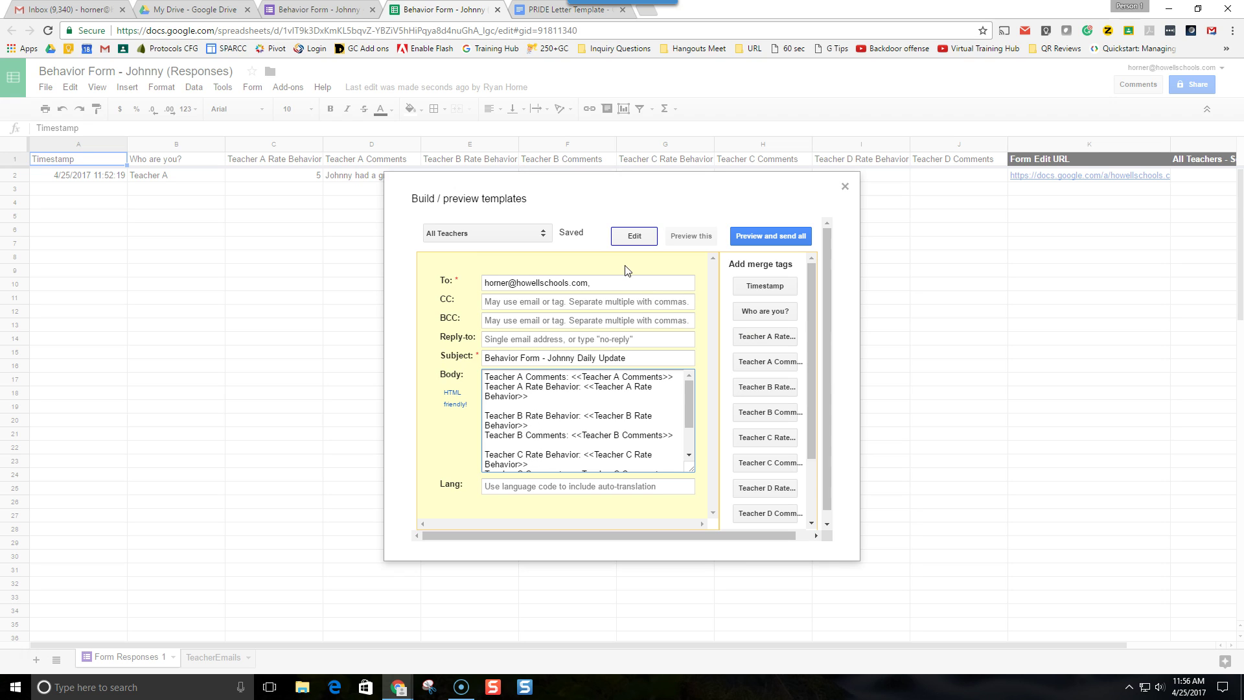
- Close the template editor and open the form edit link from cell K2 in a new tab
{"action": "left_click", "coordinate": [845, 187]}
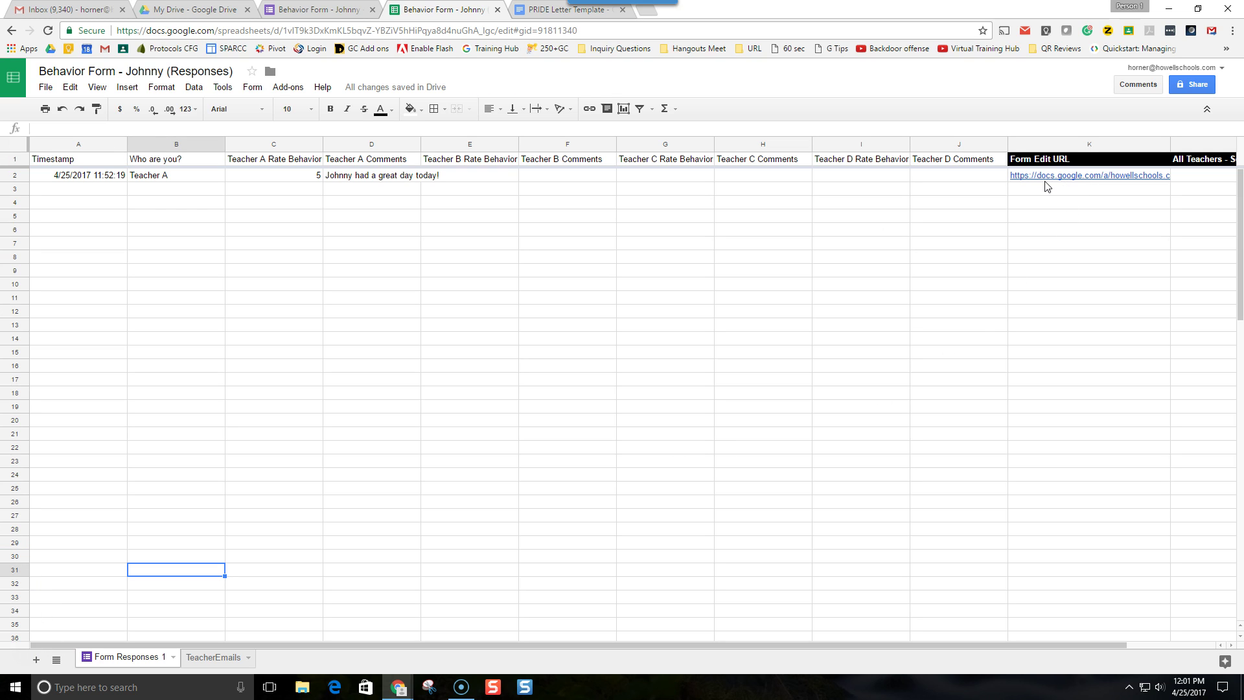
{"action": "mouse_move", "coordinate": [1058, 181]}
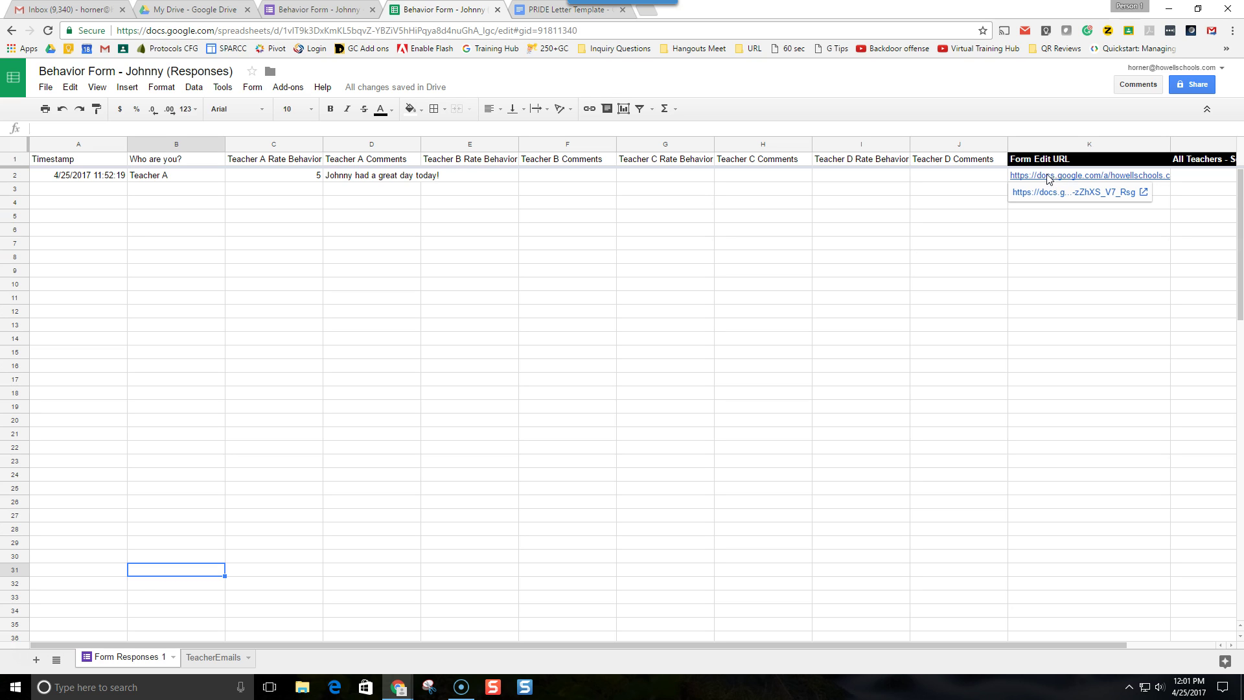
{"action": "left_click", "coordinate": [1050, 180]}
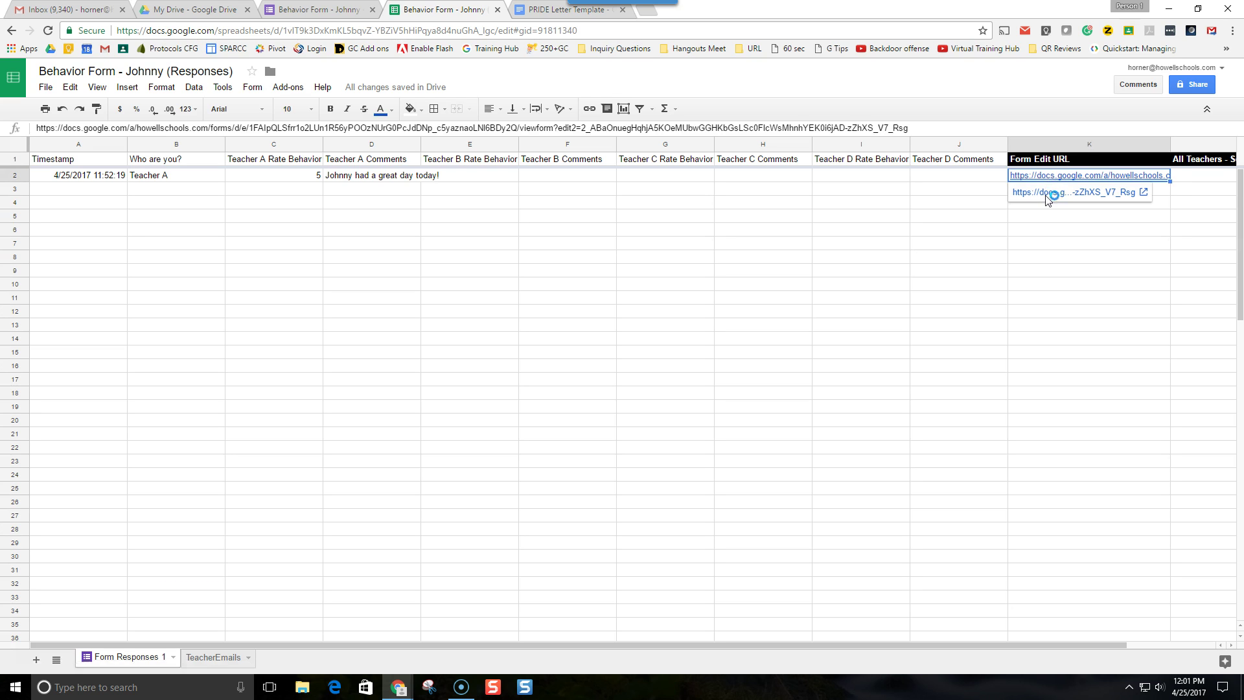
{"action": "left_click", "coordinate": [1048, 194]}
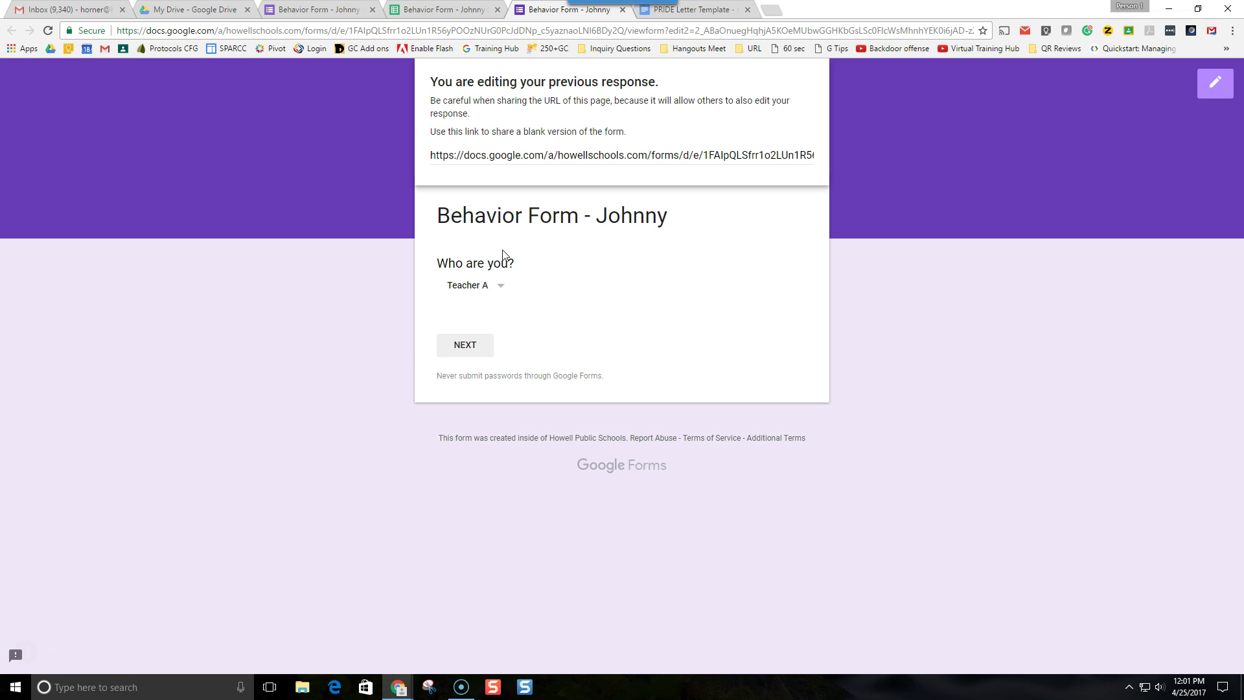
- In the edit-response form, try Teacher B, then Teacher A in Who are you?, rating Teacher A 5
{"action": "left_click", "coordinate": [473, 285]}
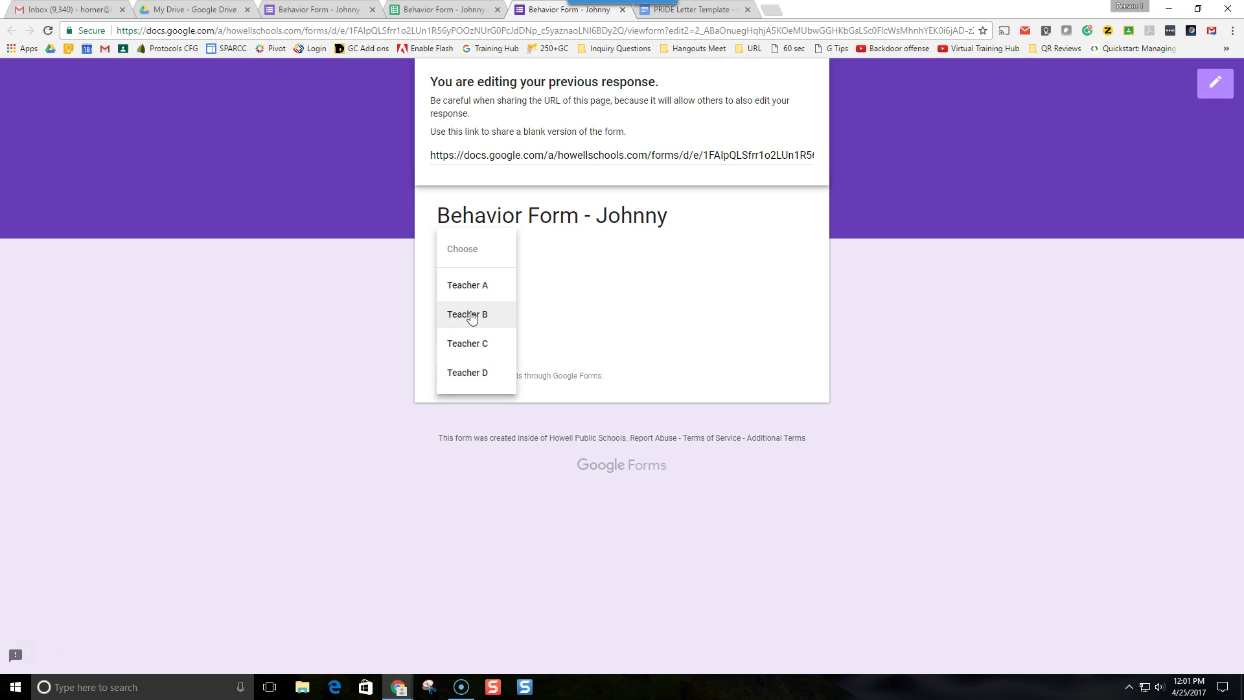
{"action": "left_click", "coordinate": [470, 315]}
{"action": "left_click", "coordinate": [475, 347]}
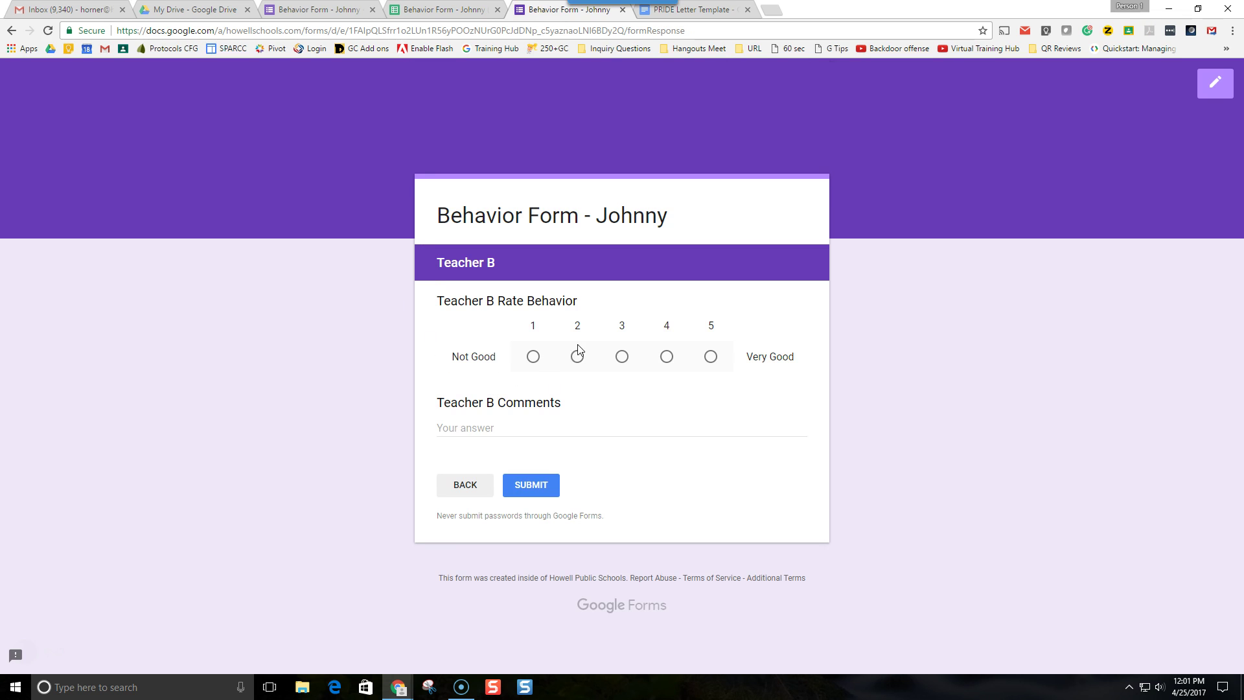
{"action": "left_click", "coordinate": [447, 487]}
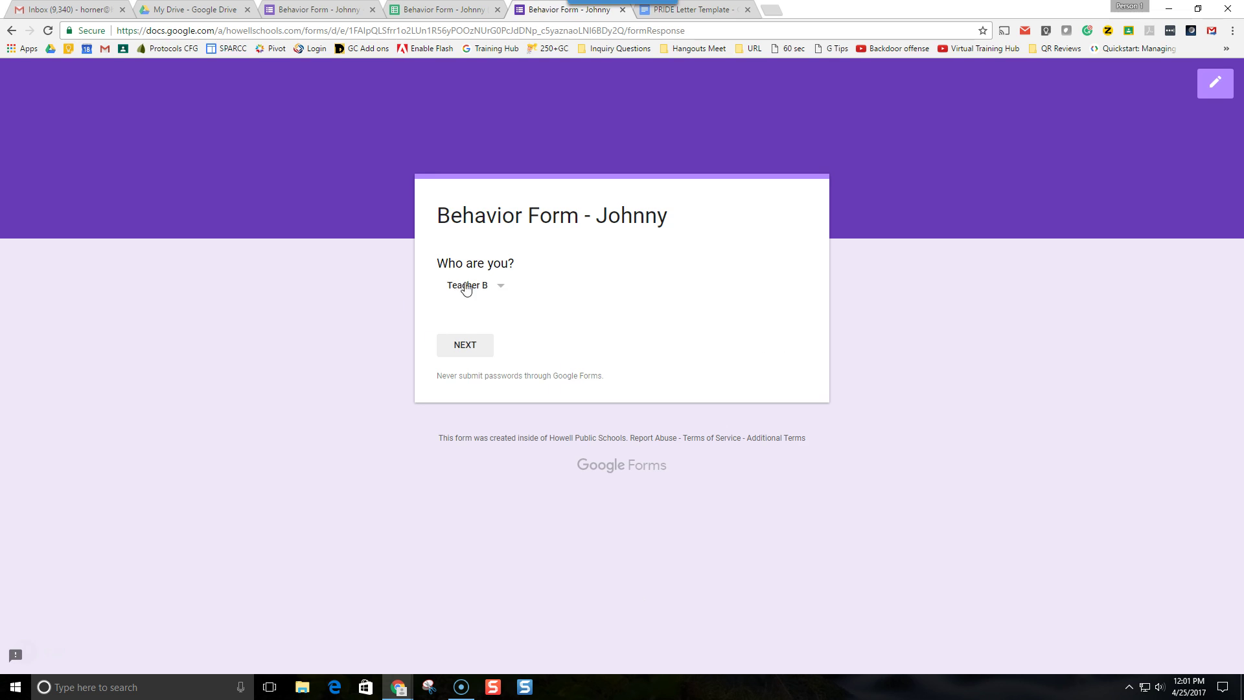
{"action": "left_click", "coordinate": [465, 286]}
{"action": "left_click", "coordinate": [459, 255]}
{"action": "left_click", "coordinate": [465, 346]}
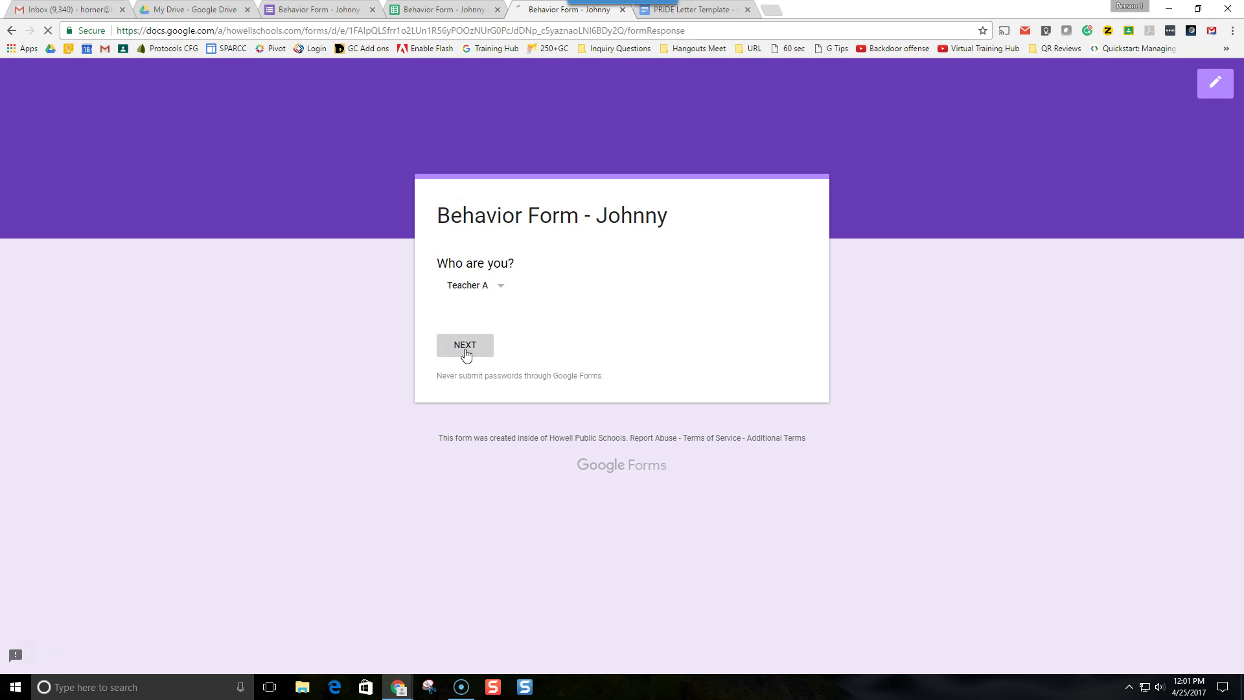
{"action": "left_click", "coordinate": [711, 356]}
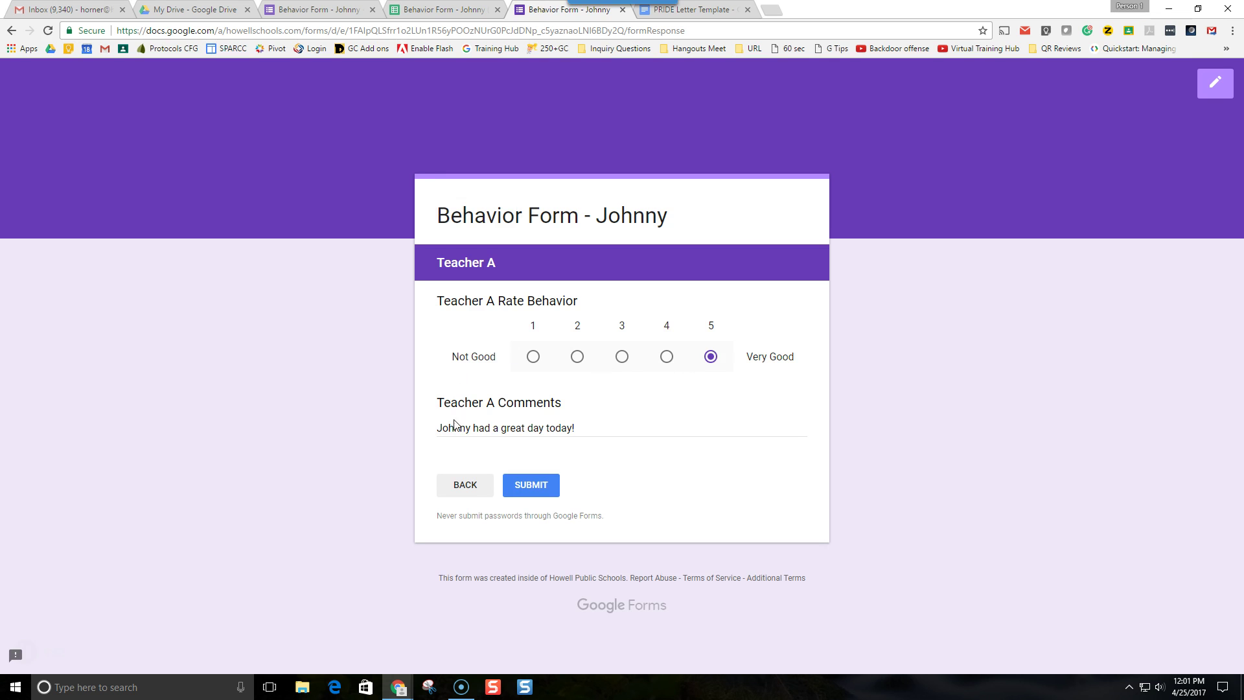
- Go back, choose Teacher B to view its blank section, then return to the responses spreadsheet
{"action": "left_click", "coordinate": [465, 497]}
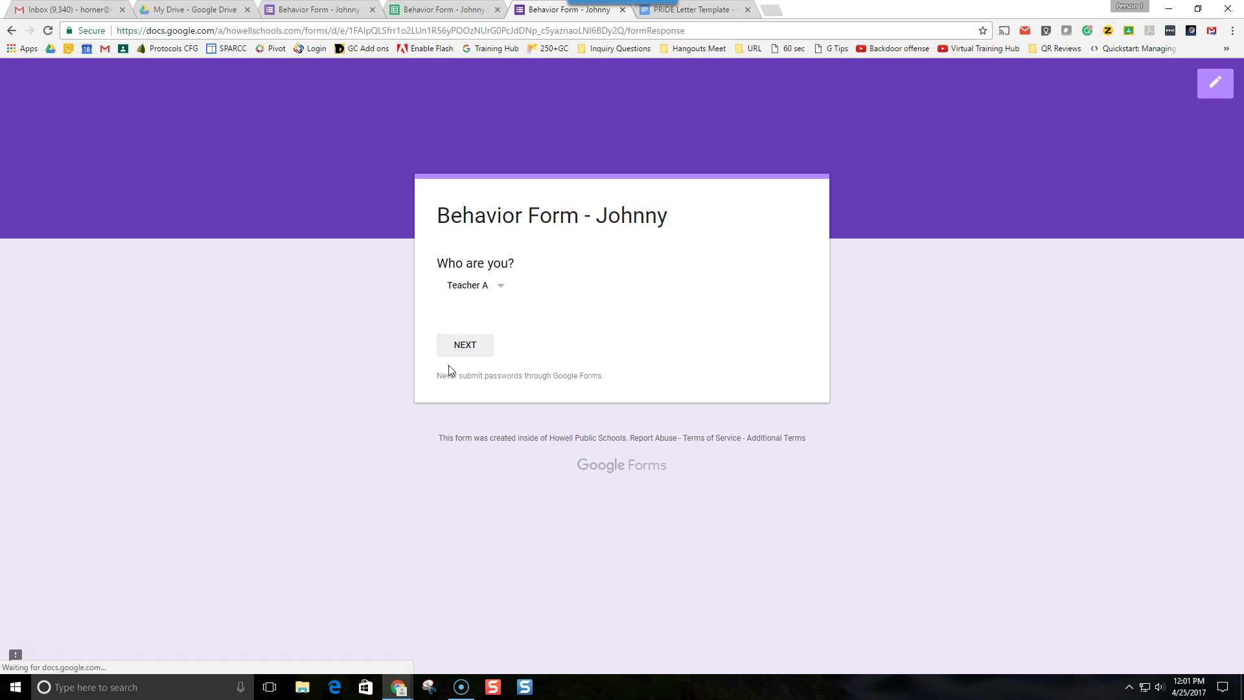
{"action": "left_click", "coordinate": [476, 290]}
{"action": "left_click", "coordinate": [484, 318]}
{"action": "left_click", "coordinate": [464, 347]}
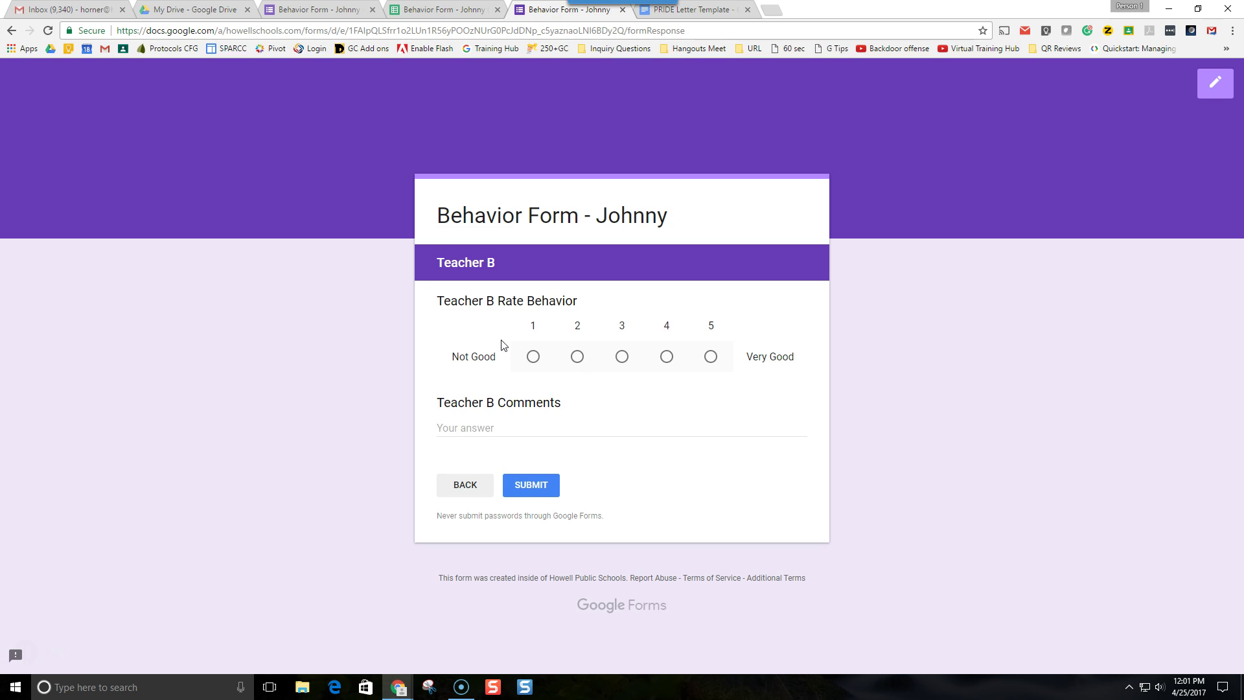
{"action": "left_click", "coordinate": [446, 13]}
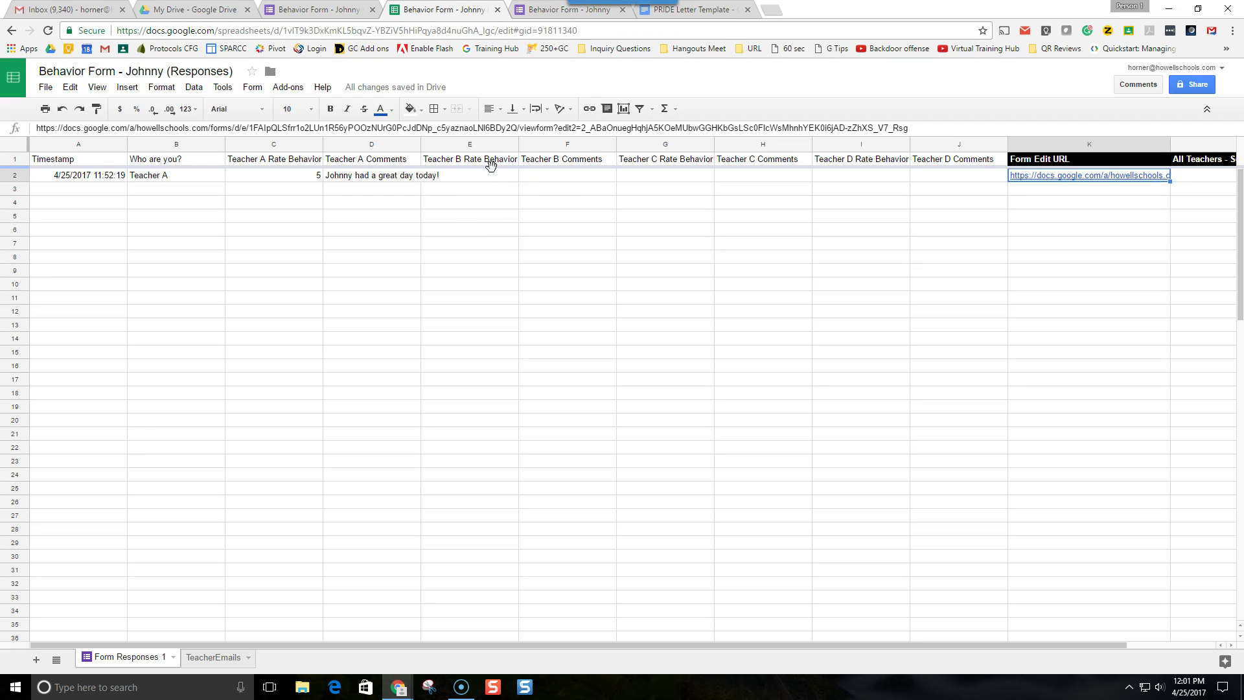
- Return to the responses spreadsheet and close the extra form response tab
{"action": "left_click", "coordinate": [327, 9]}
{"action": "left_click", "coordinate": [450, 9]}
{"action": "mouse_move", "coordinate": [1055, 182]}
{"action": "key", "text": "ctrl+Tab"}
{"action": "key", "text": "ctrl+w"}
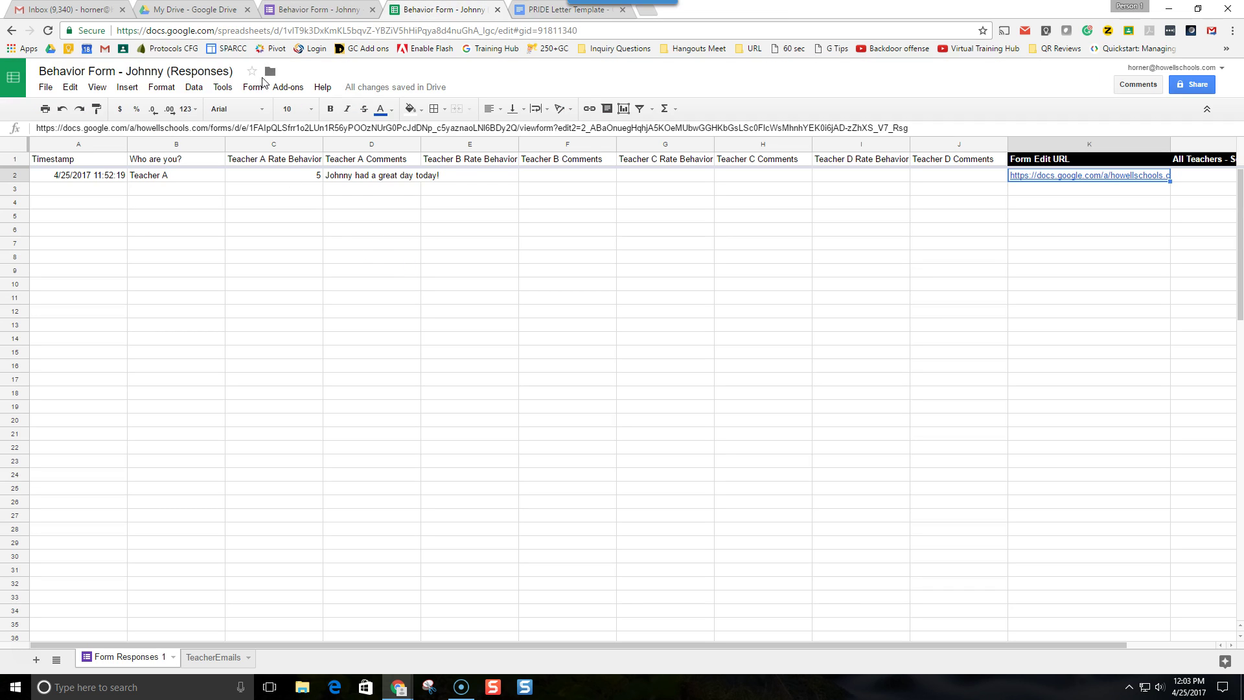
- Open formMule's 'Set # of email template(s) and send conditions' setup
{"action": "left_click", "coordinate": [277, 89]}
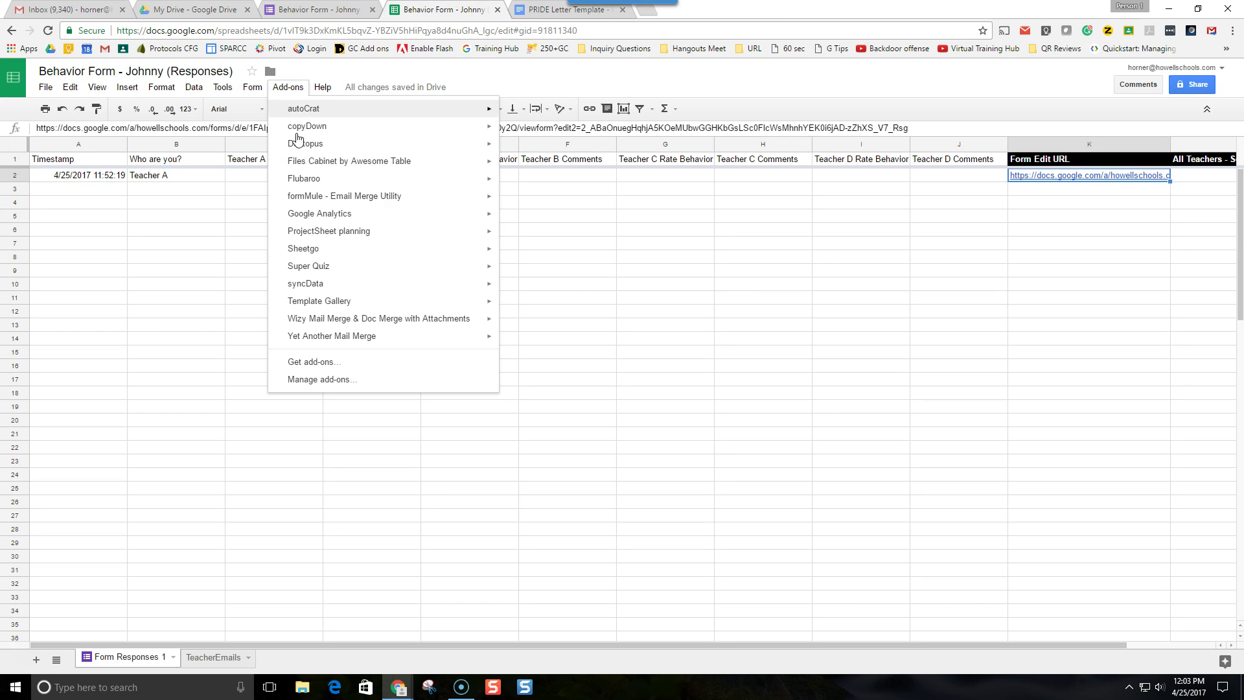
{"action": "mouse_move", "coordinate": [339, 196]}
{"action": "mouse_move", "coordinate": [526, 205]}
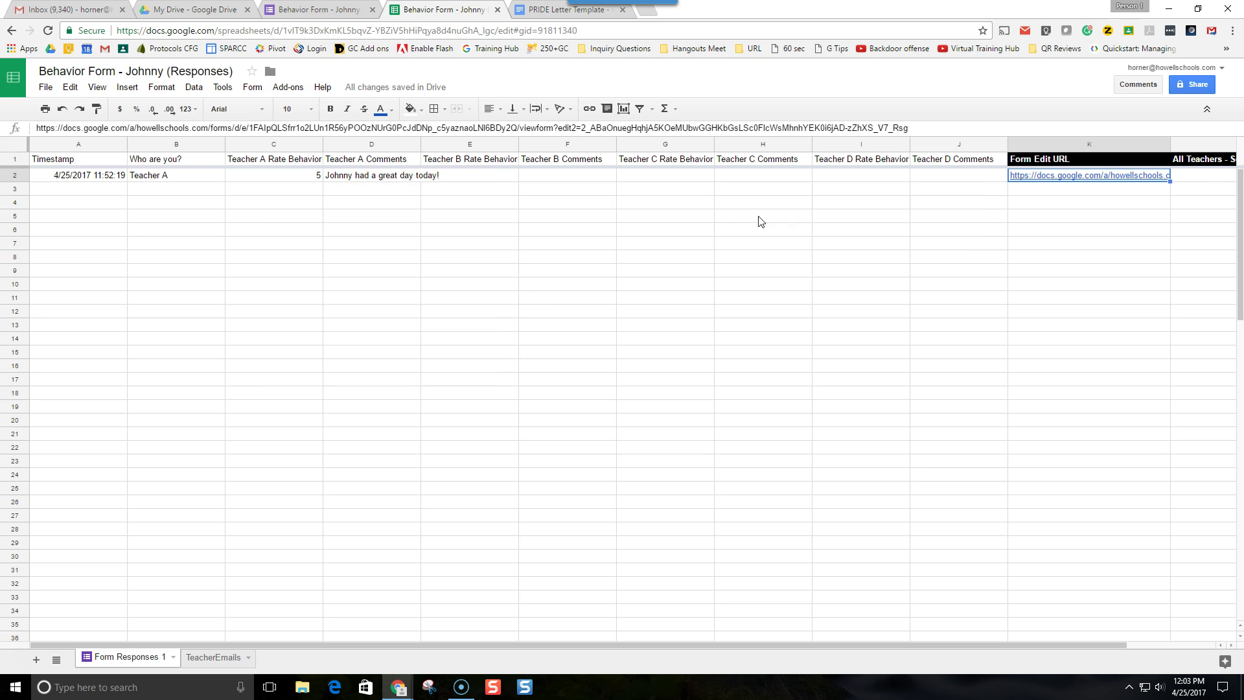
{"action": "left_click", "coordinate": [754, 221]}
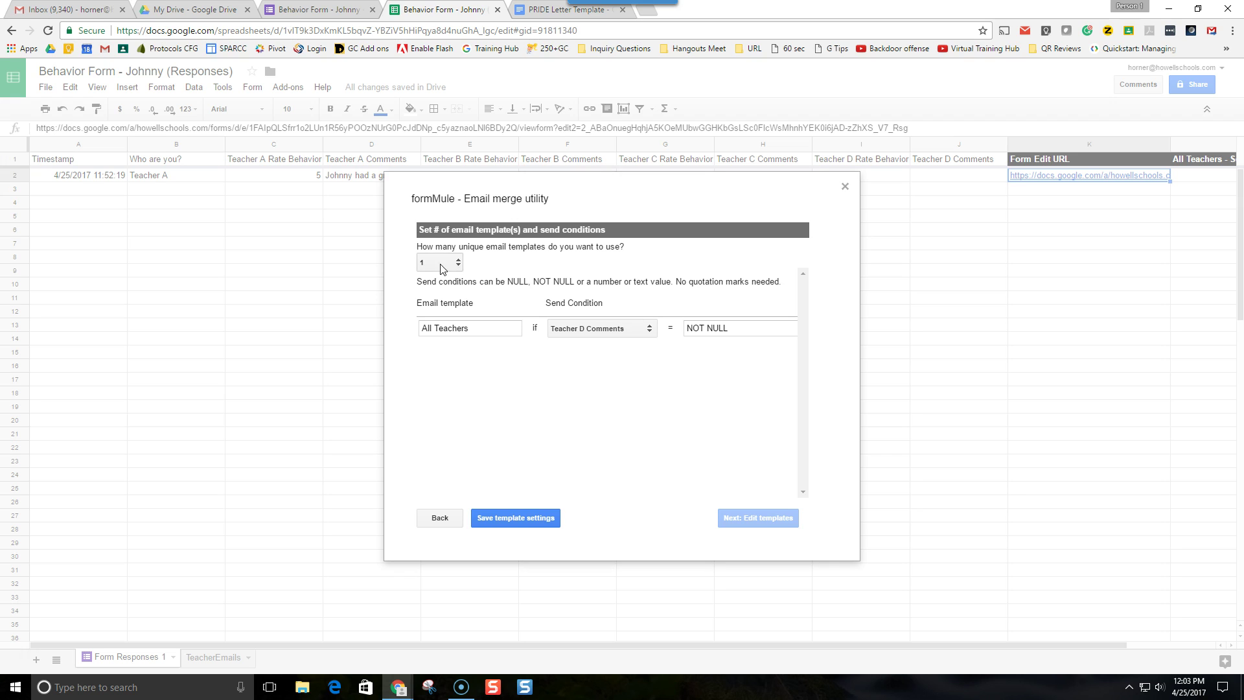
- Use two email templates, naming them 'All Teachers - End of day' and 'Link'
{"action": "left_click", "coordinate": [432, 264]}
{"action": "left_click", "coordinate": [443, 286]}
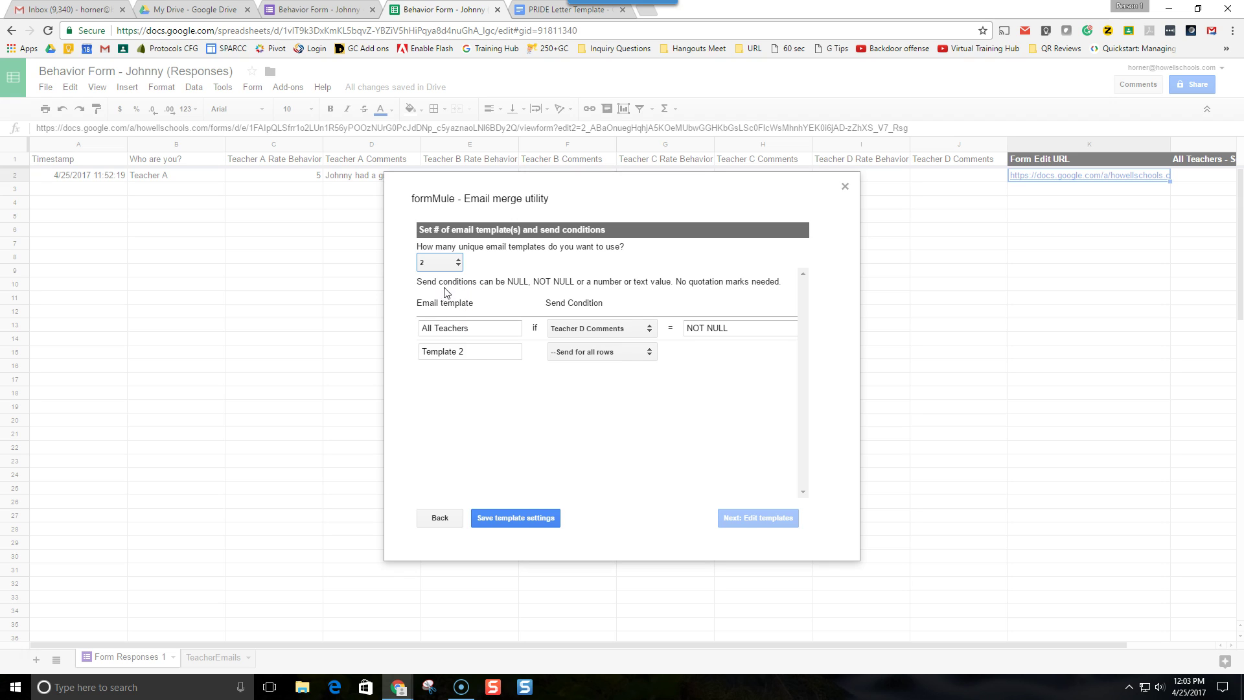
{"action": "left_click", "coordinate": [474, 329]}
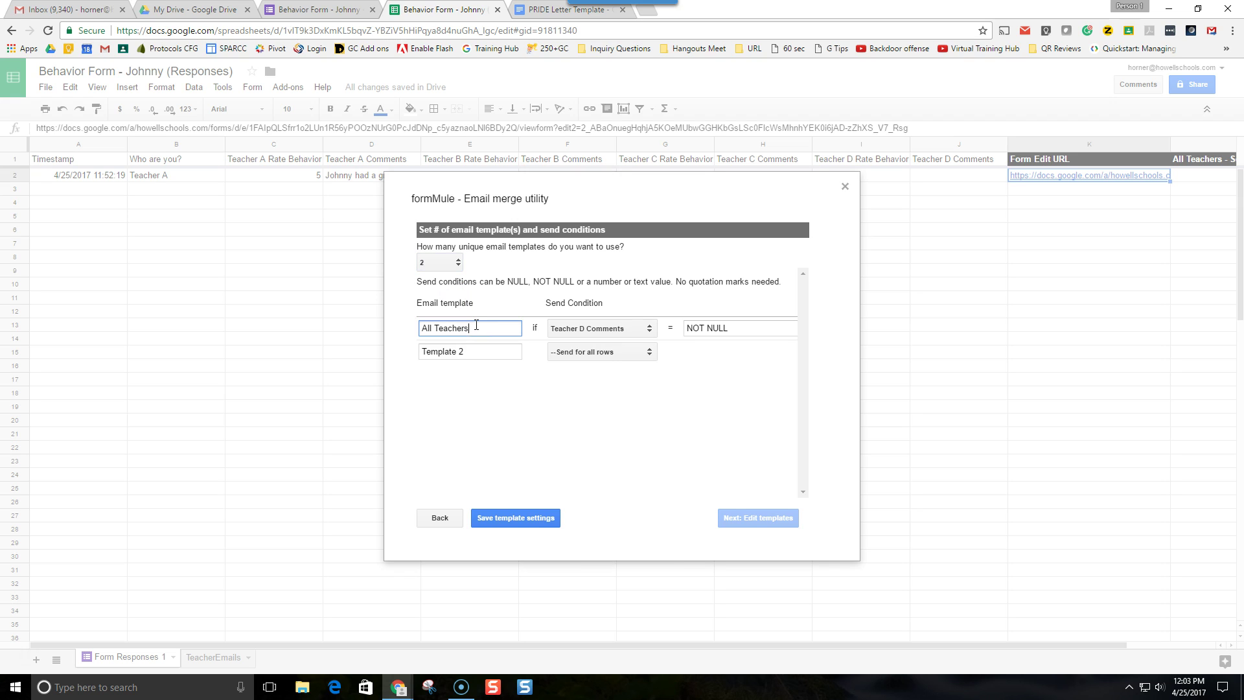
{"action": "type", "text": "End of day"}
{"action": "type", "text": "-"}
{"action": "left_click_drag", "start_coordinate": [473, 351], "coordinate": [465, 322]}
{"action": "type", "text": "Link"}
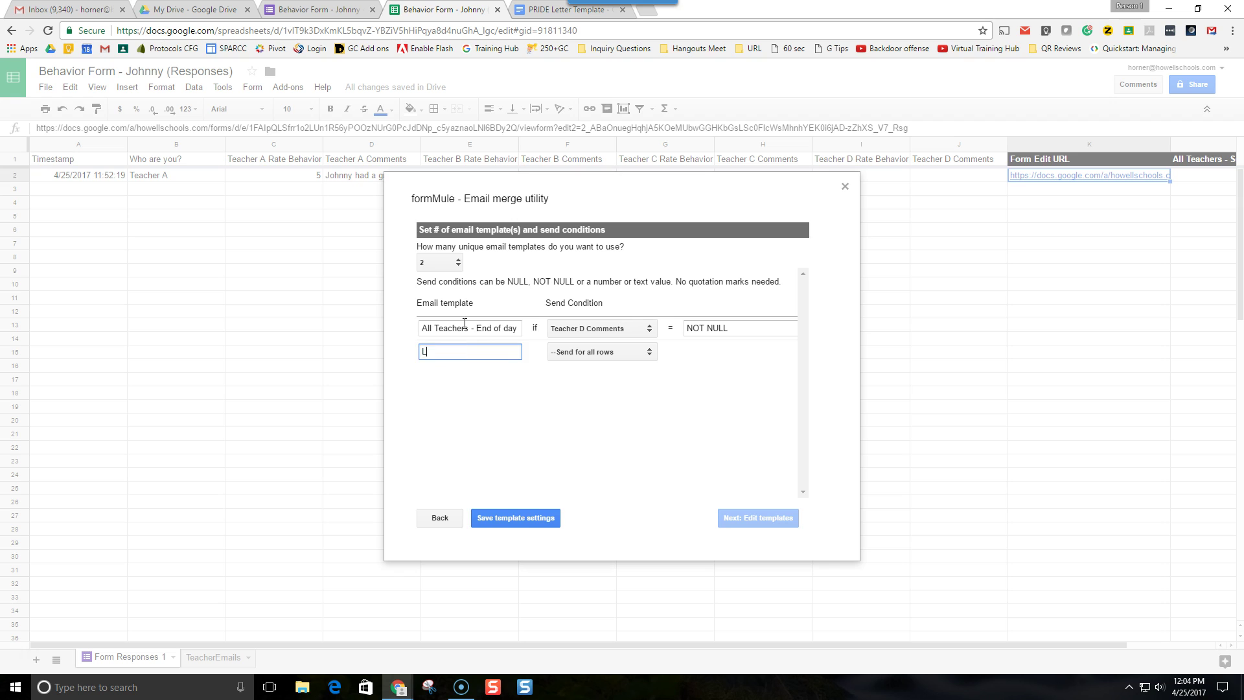
- Send the Link template when 'Who are you?' is NOT NULL, save settings, and continue to editing
{"action": "left_click", "coordinate": [584, 358]}
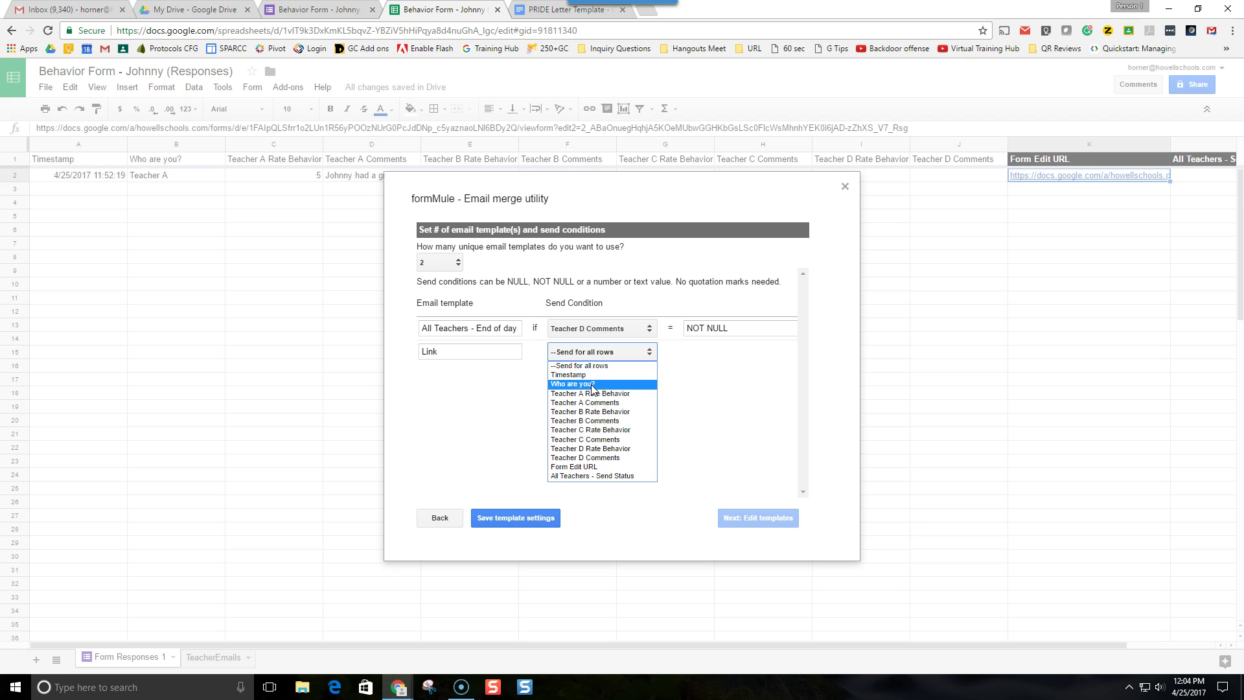
{"action": "left_click", "coordinate": [592, 385]}
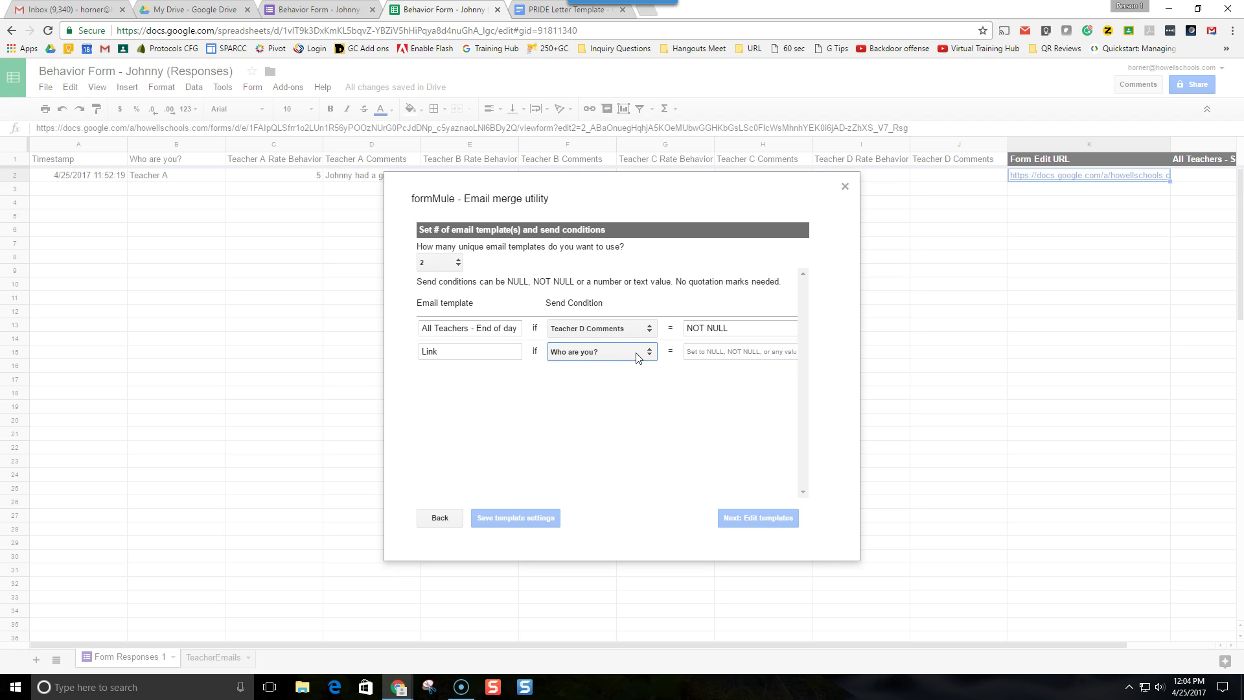
{"action": "left_click", "coordinate": [764, 353]}
{"action": "type", "text": "N"}
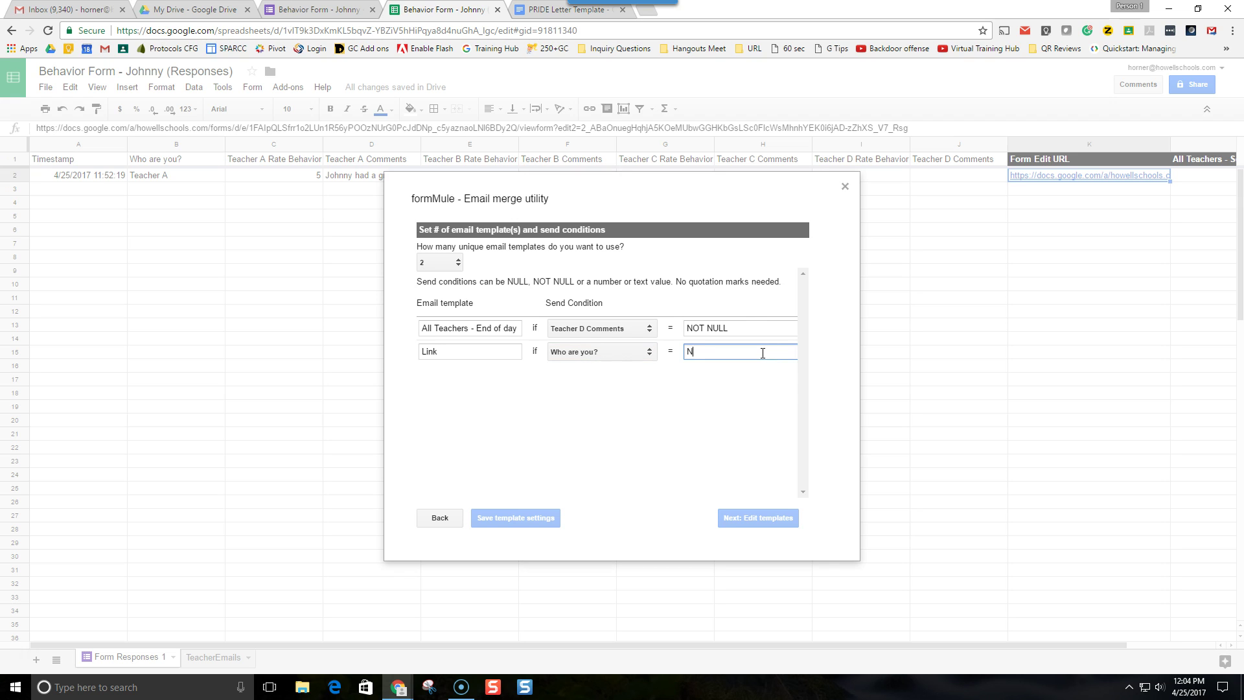
{"action": "type", "text": "ot"}
{"action": "type", "text": "OT"}
{"action": "type", "text": "NULL"}
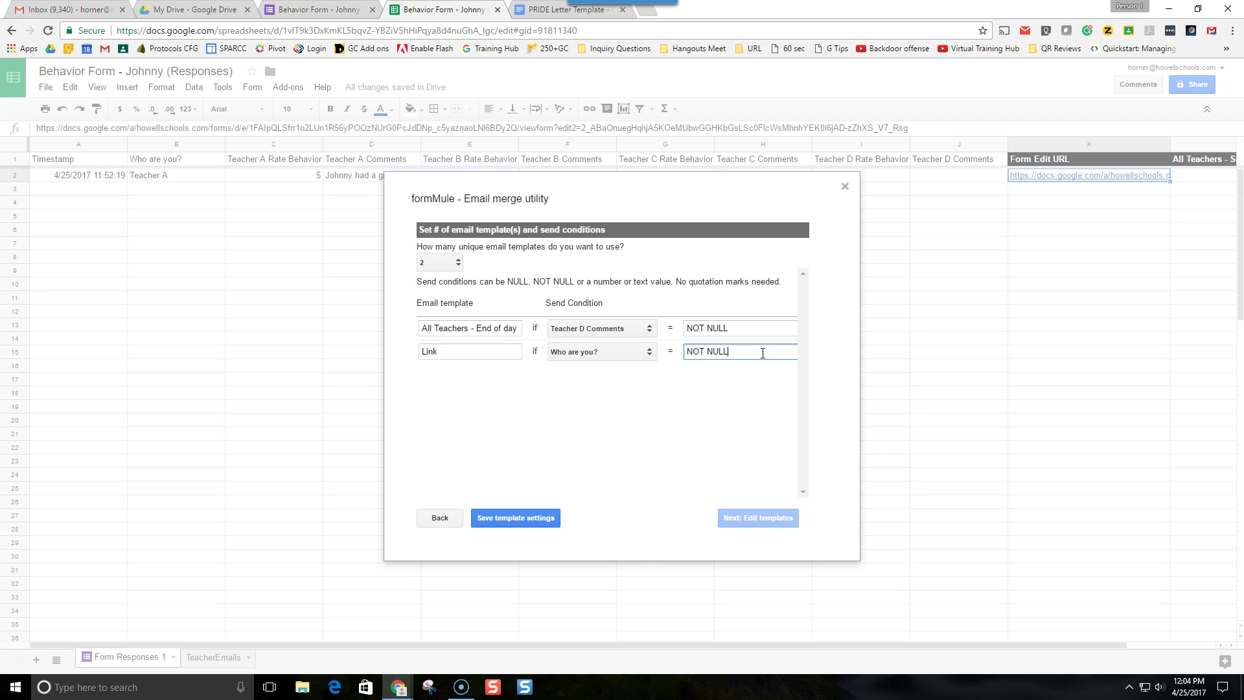
{"action": "left_click", "coordinate": [520, 524]}
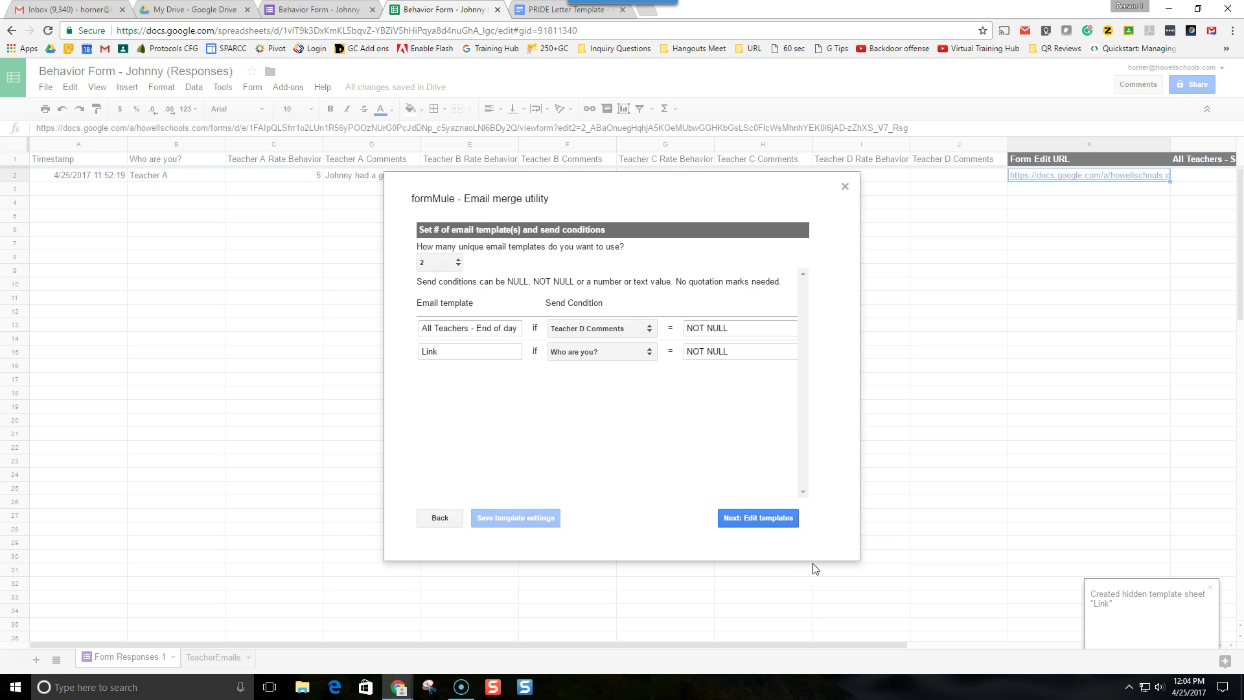
{"action": "left_click", "coordinate": [782, 523]}
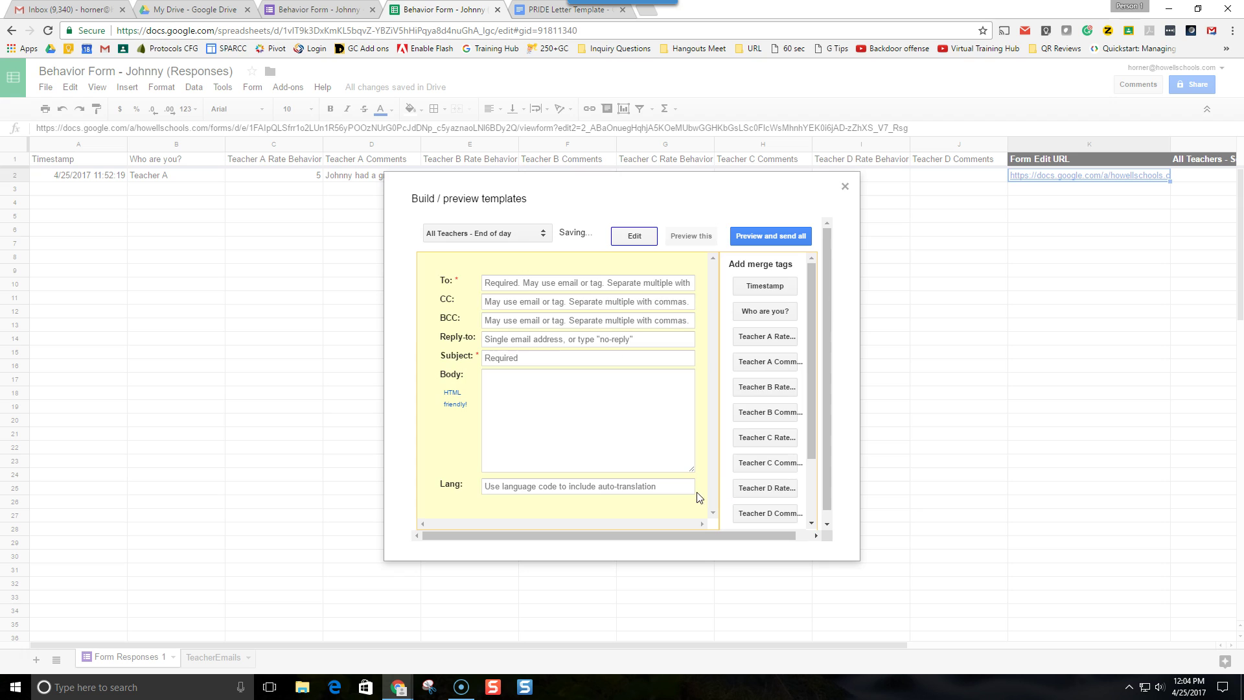
- Address the Link template to two staff e-mails with subject 'Link to Johnny's Behavior Form'
{"action": "left_click", "coordinate": [468, 239]}
{"action": "left_click", "coordinate": [469, 252]}
{"action": "left_click", "coordinate": [516, 286]}
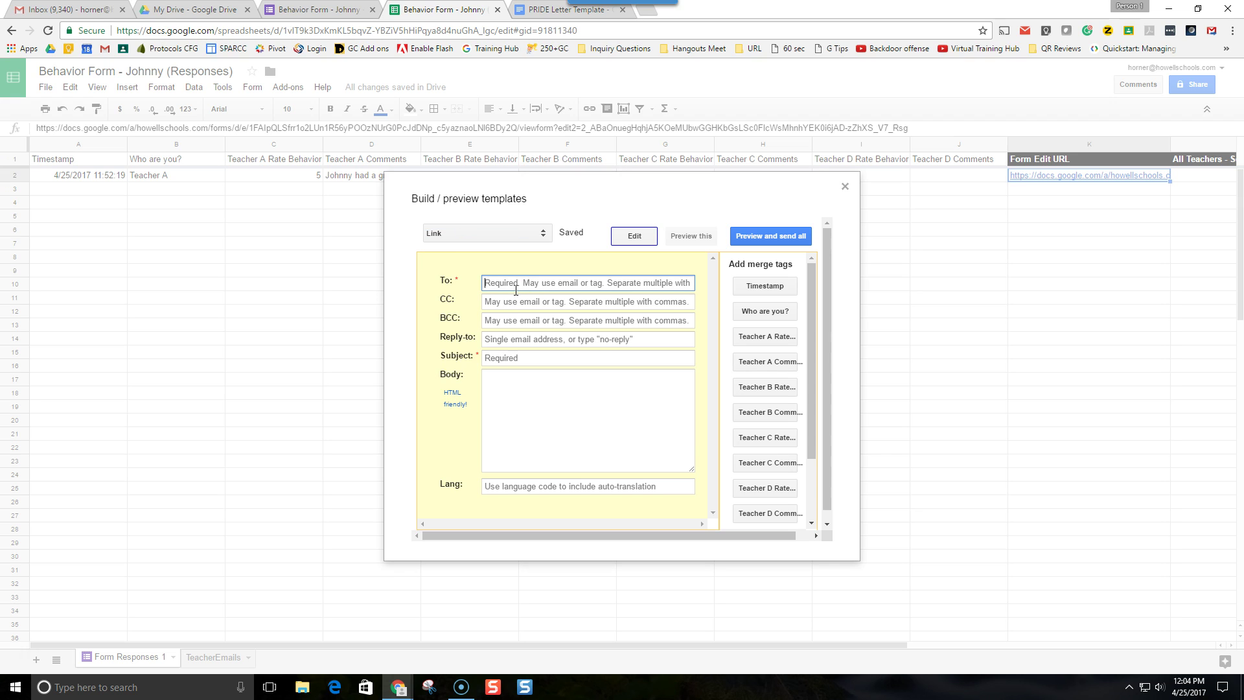
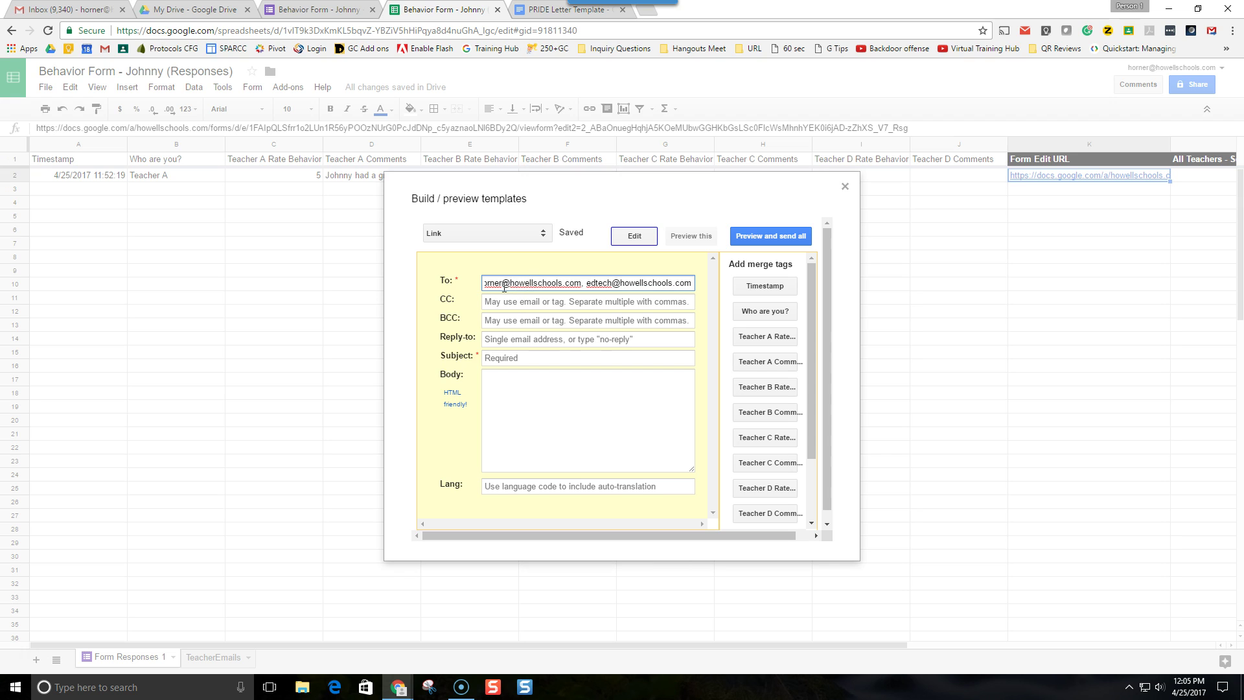
{"action": "left_click", "coordinate": [509, 356]}
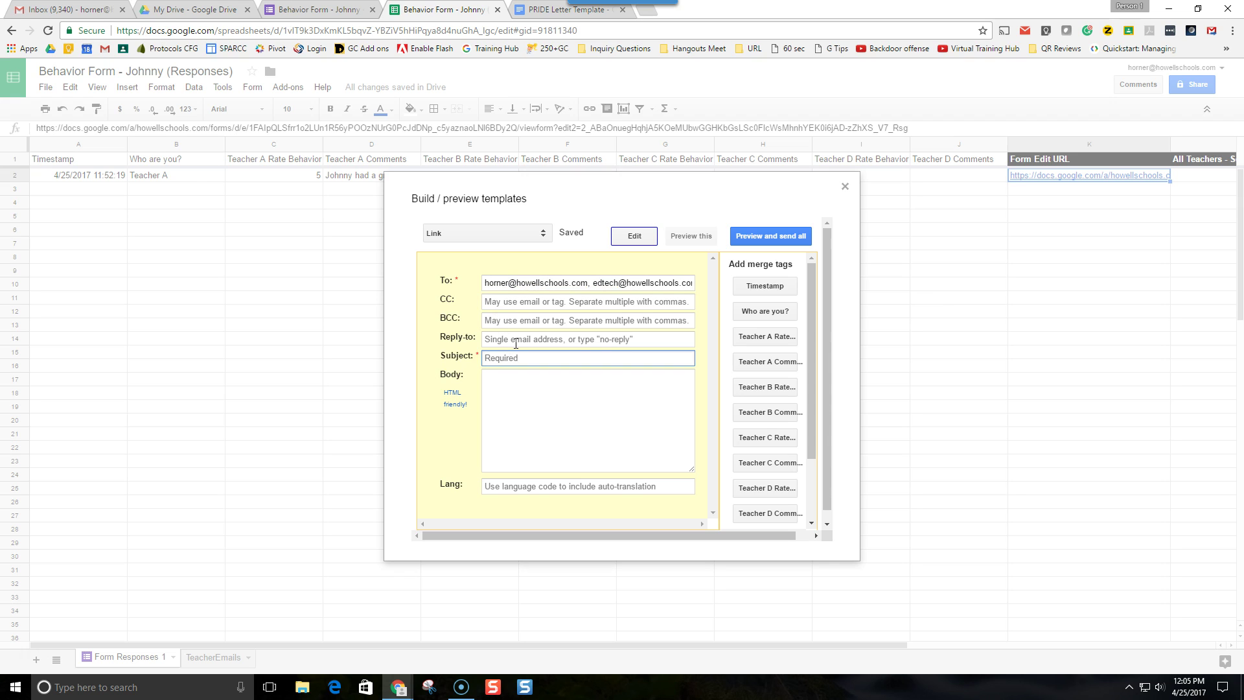
{"action": "type", "text": "L"}
{"action": "type", "text": "ink to Johnny's B"}
{"action": "type", "text": "ehab"}
{"action": "type", "text": "avior F"}
{"action": "type", "text": "orm"}
- Write the body 'Click the link below to fill out the form for Johnny' followed by the <<Form Edit URL>> tag
{"action": "left_click", "coordinate": [539, 389]}
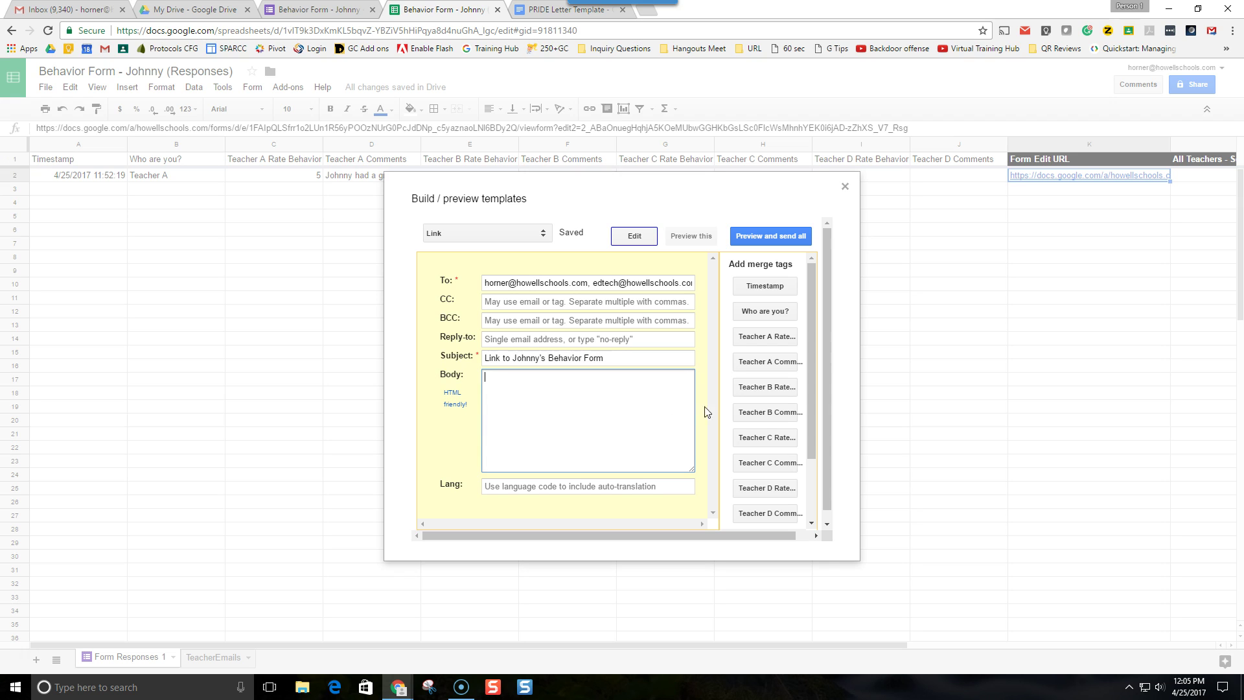
{"action": "type", "text": "Click the link below to fill out the Form for Johnny"}
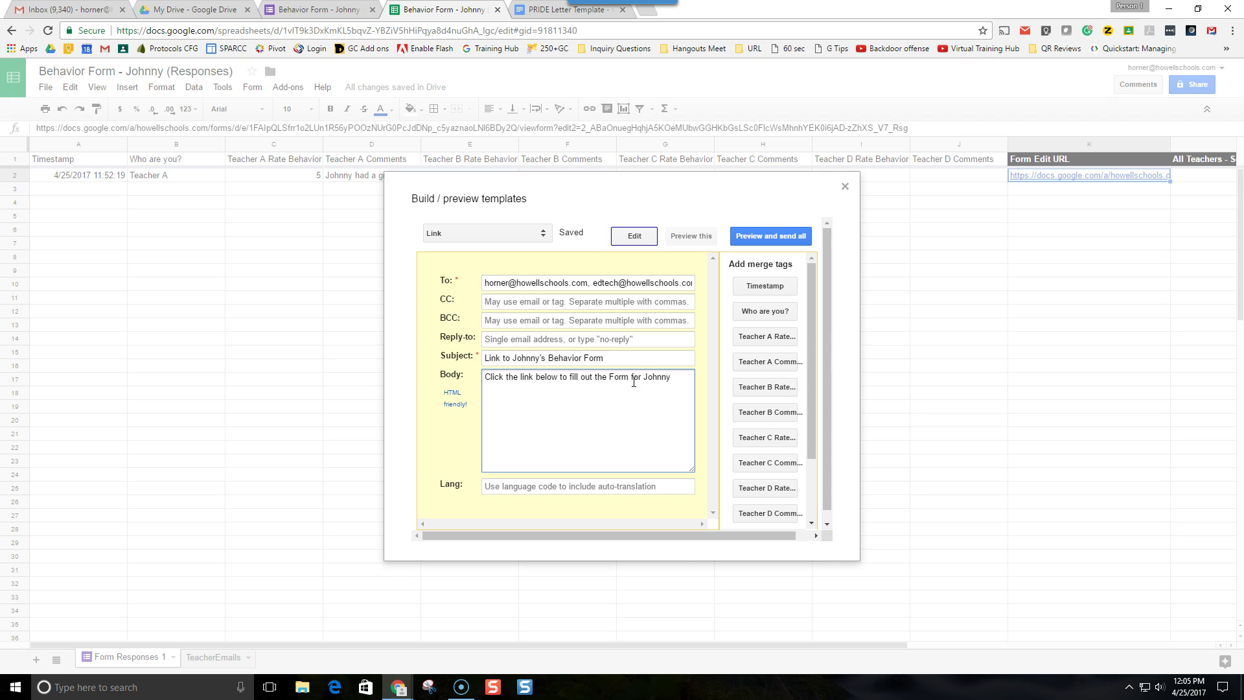
{"action": "double_click", "coordinate": [621, 376]}
{"action": "type", "text": "form"}
{"action": "left_click_drag", "start_coordinate": [808, 327], "coordinate": [815, 407]}
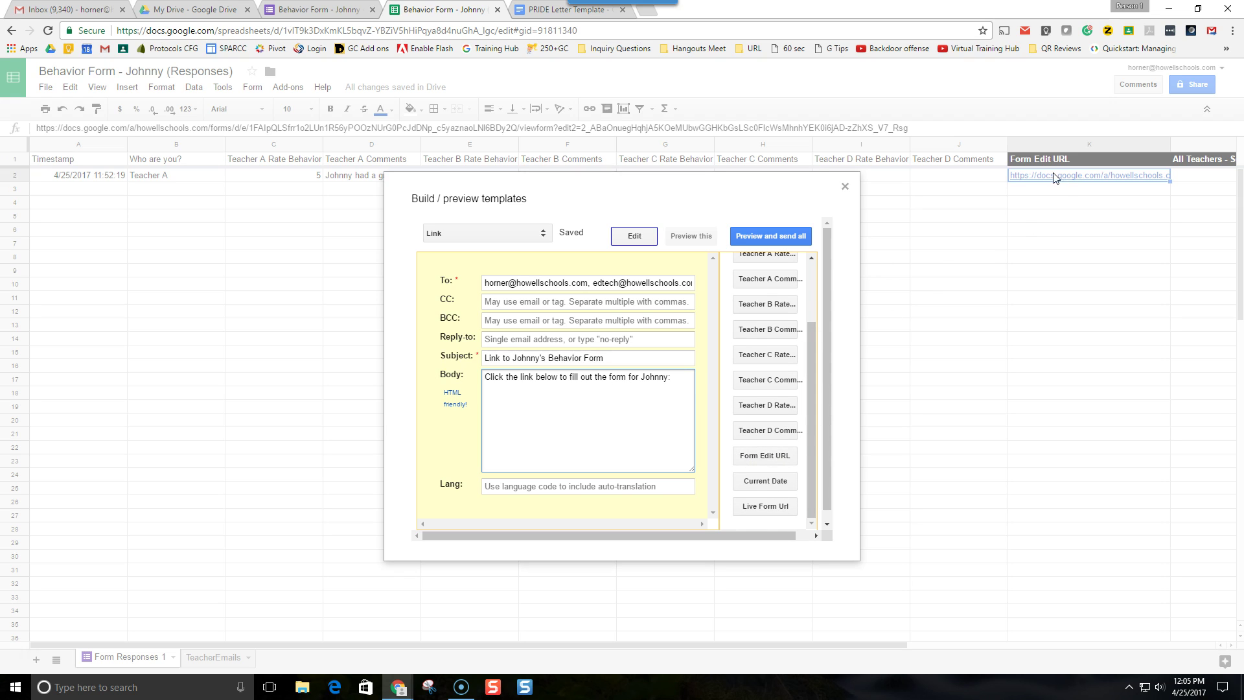
{"action": "key", "text": "Return"}
{"action": "left_click", "coordinate": [762, 456]}
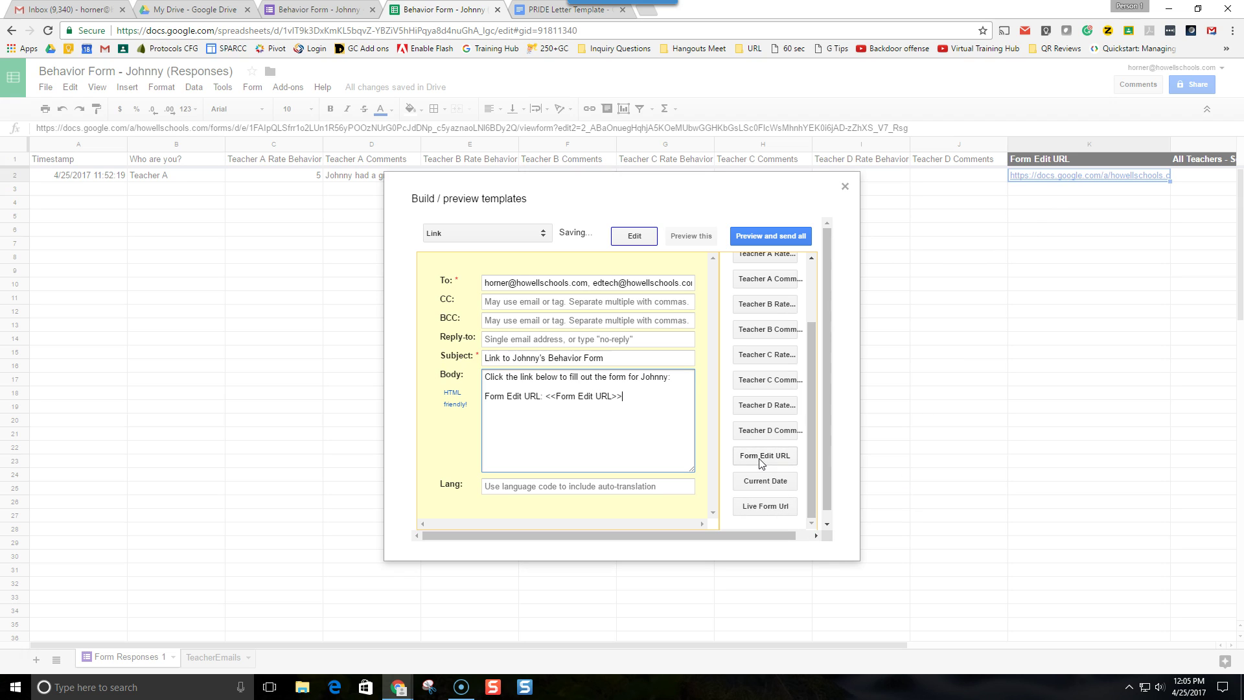
{"action": "left_click_drag", "start_coordinate": [546, 396], "coordinate": [485, 396]}
{"action": "key", "text": "BackSpace"}
{"action": "key", "text": "BackSpace"}
{"action": "key", "text": "Delete"}
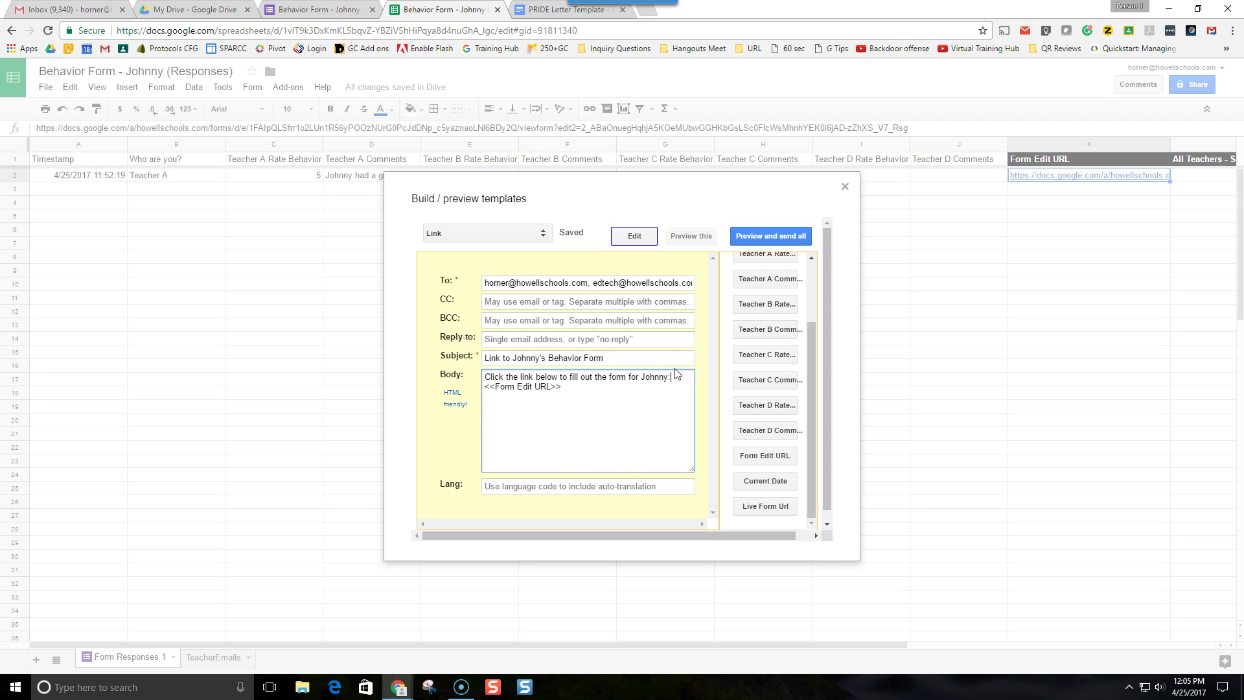
{"action": "key", "text": "Return"}
{"action": "left_click", "coordinate": [491, 322]}
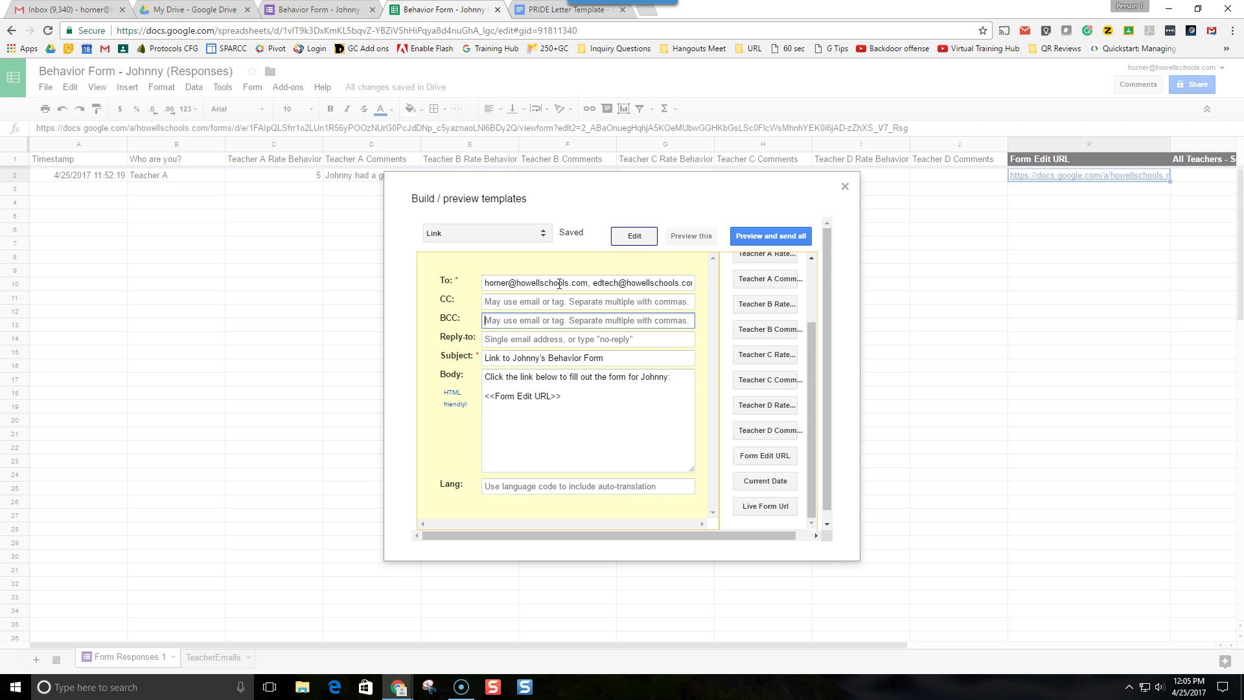
{"action": "left_click", "coordinate": [485, 234]}
{"action": "left_click", "coordinate": [487, 248]}
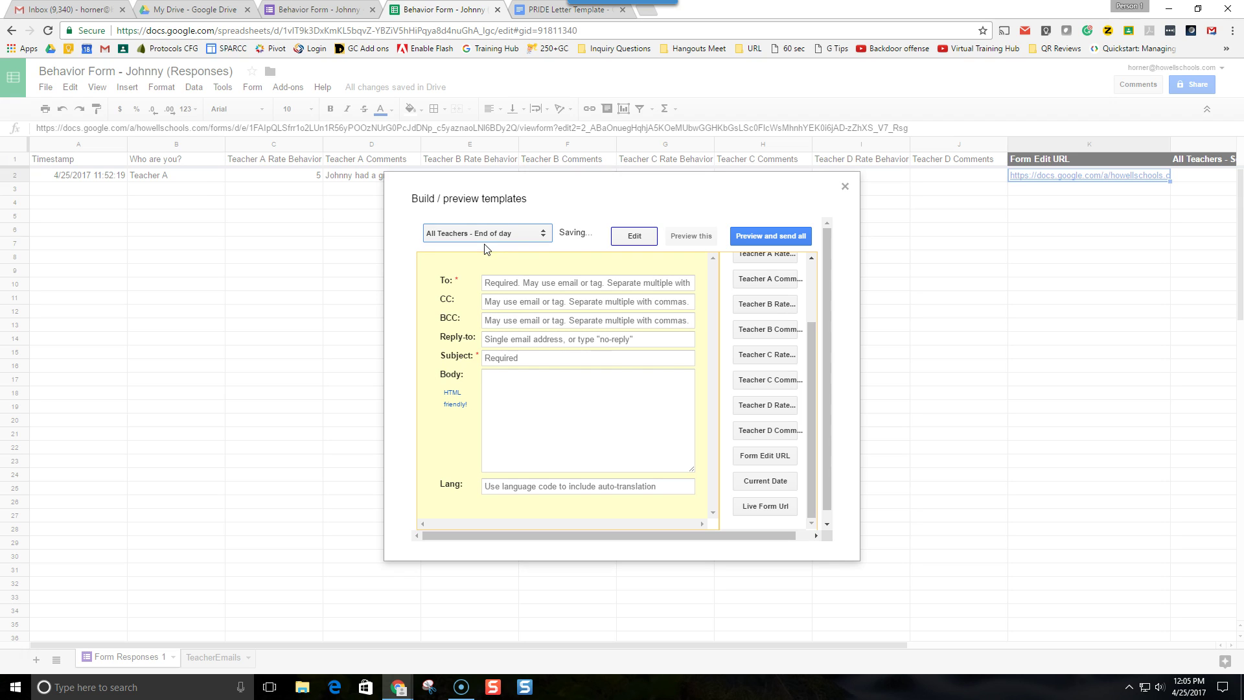
- Address the template to the teacher's e-mail and add Teacher A and B rating and comments tags
{"action": "left_click", "coordinate": [518, 284]}
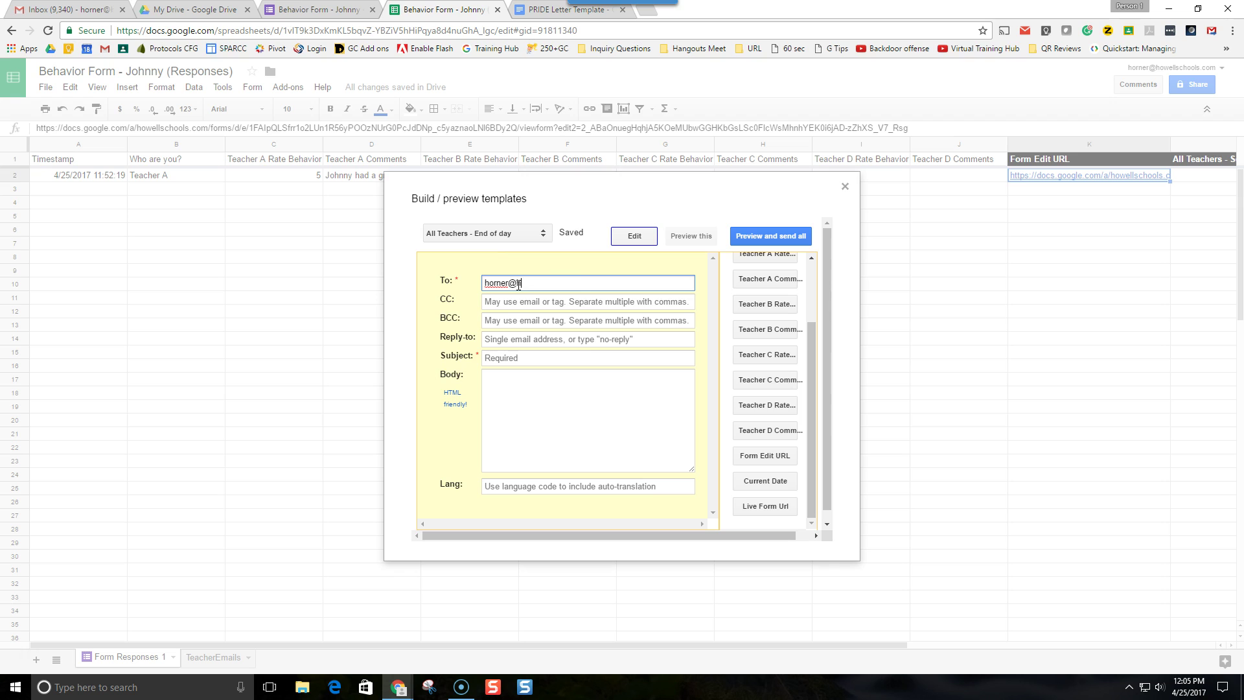
{"action": "left_click", "coordinate": [507, 397]}
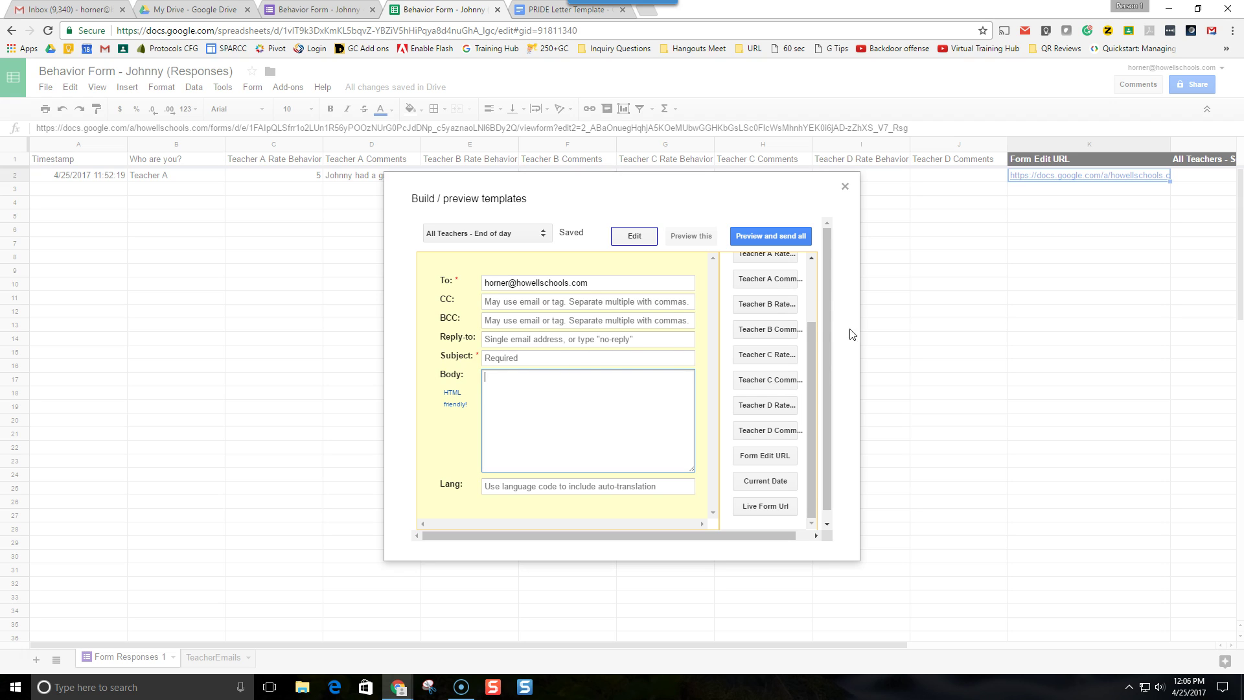
{"action": "scroll", "coordinate": [778, 275], "scroll_direction": "up", "scroll_amount": 2}
{"action": "left_click", "coordinate": [778, 319]}
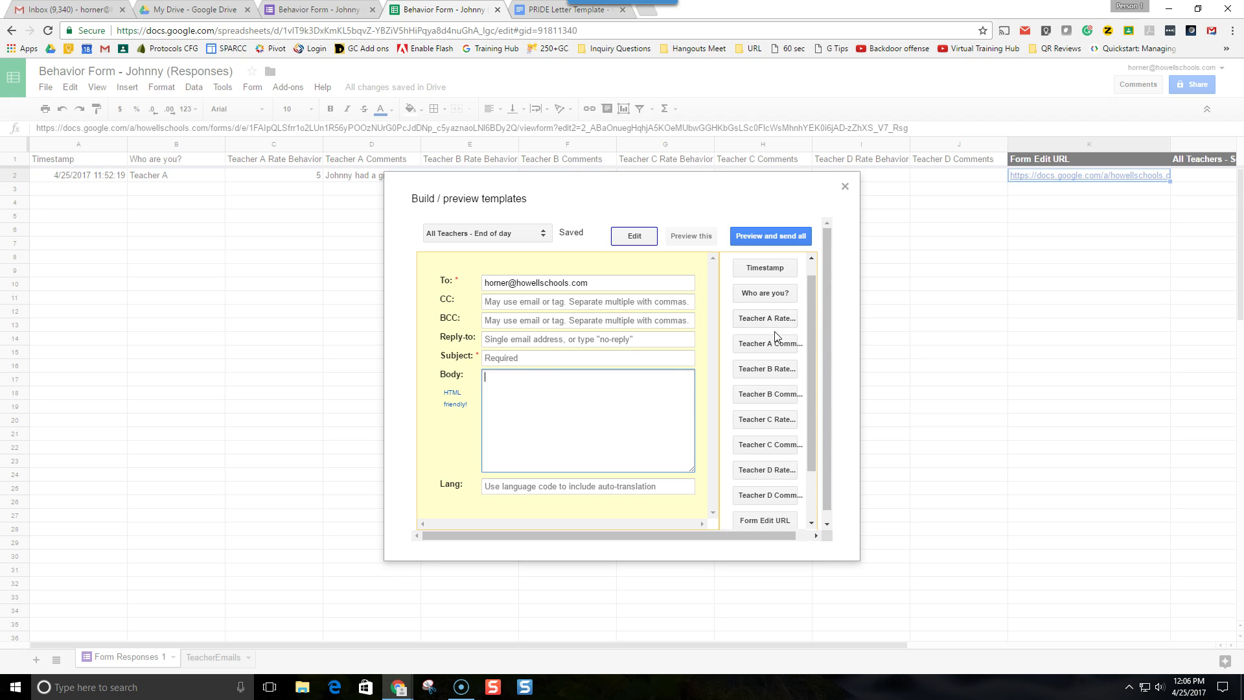
{"action": "left_click", "coordinate": [771, 344]}
{"action": "left_click", "coordinate": [768, 369]}
{"action": "left_click", "coordinate": [761, 395]}
- Add Teacher C and D rating and comments tags on new lines, then reopen the Link template
{"action": "key", "text": "Return"}
{"action": "key", "text": "Return"}
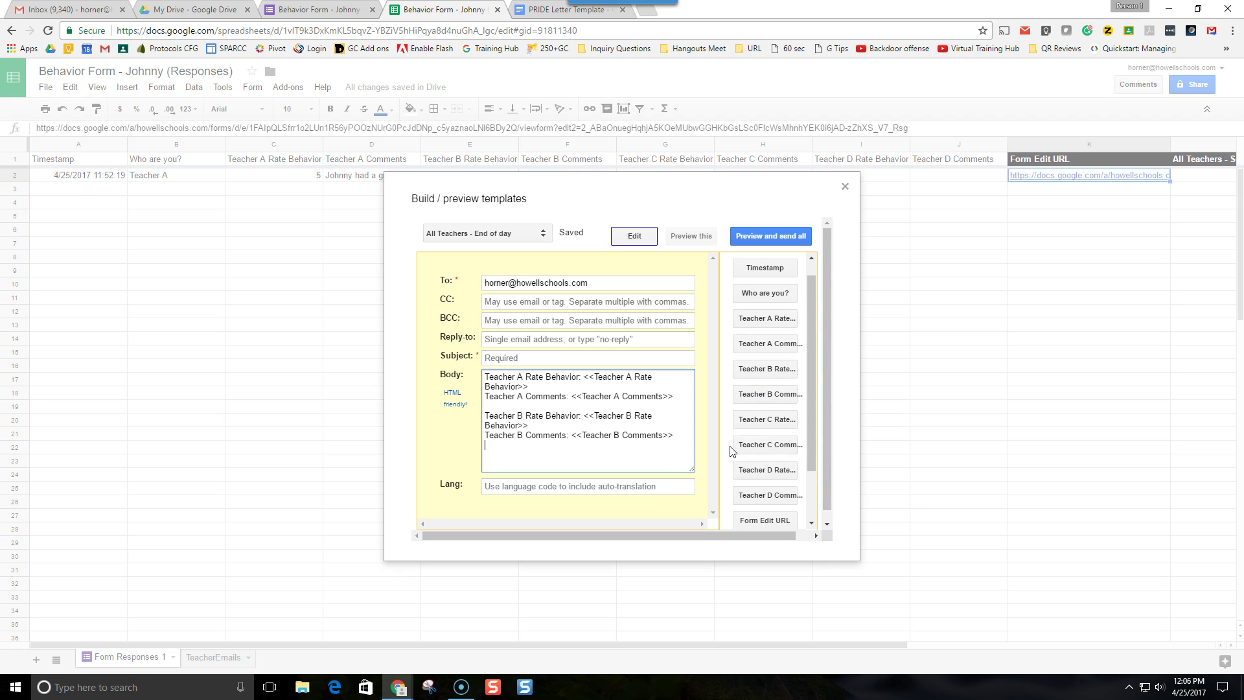
{"action": "left_click", "coordinate": [768, 421]}
{"action": "left_click", "coordinate": [767, 446]}
{"action": "key", "text": "Return"}
{"action": "left_click", "coordinate": [761, 470]}
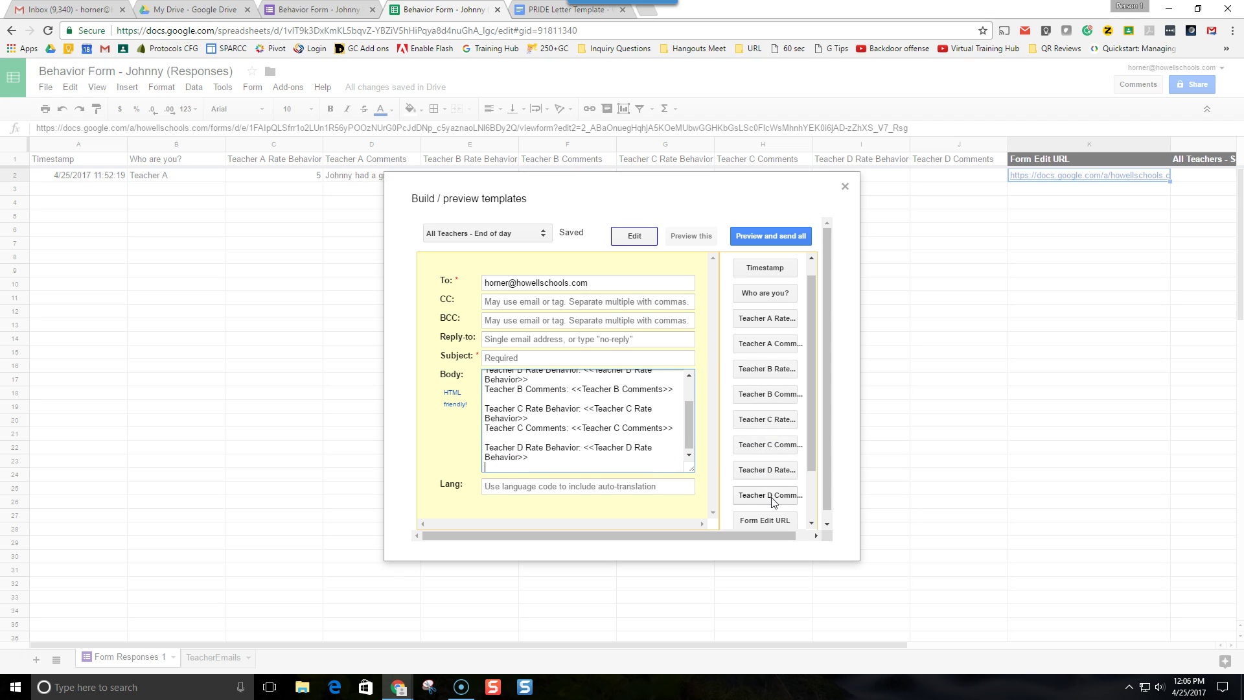
{"action": "left_click", "coordinate": [765, 496]}
{"action": "left_click", "coordinate": [486, 233]}
{"action": "left_click", "coordinate": [487, 251]}
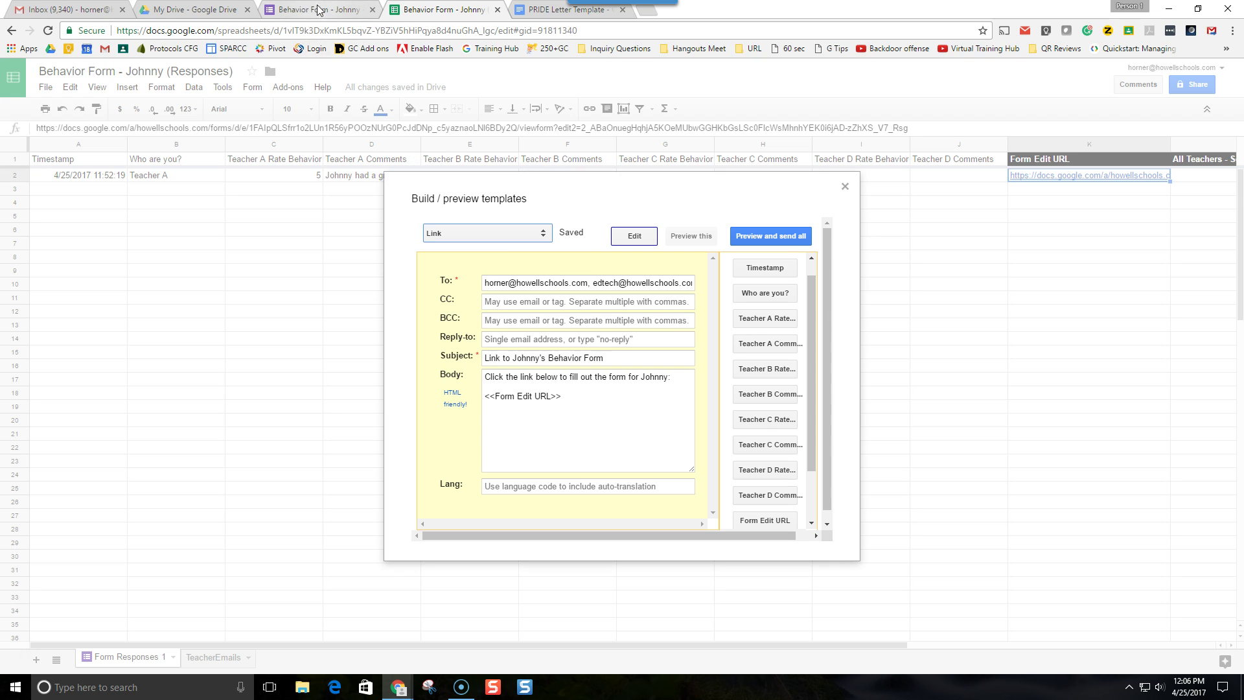
- Close the template editor, open a live form preview, and answer as Teacher A
{"action": "left_click", "coordinate": [845, 186]}
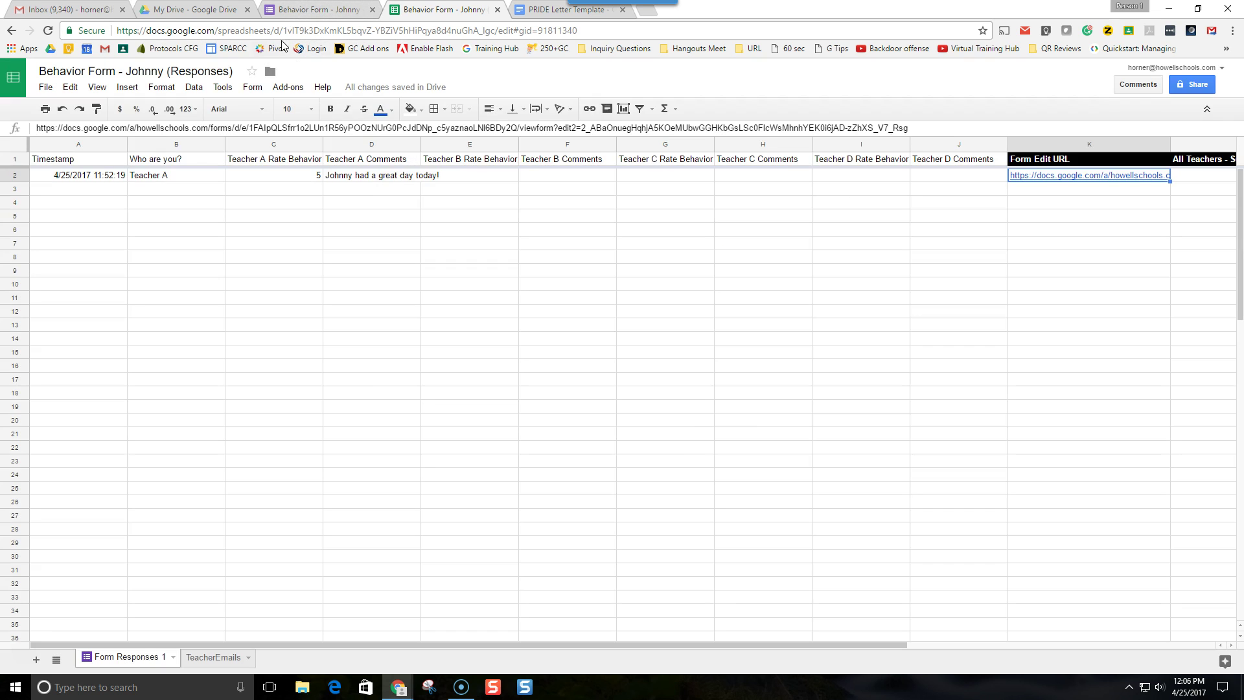
{"action": "left_click", "coordinate": [327, 11]}
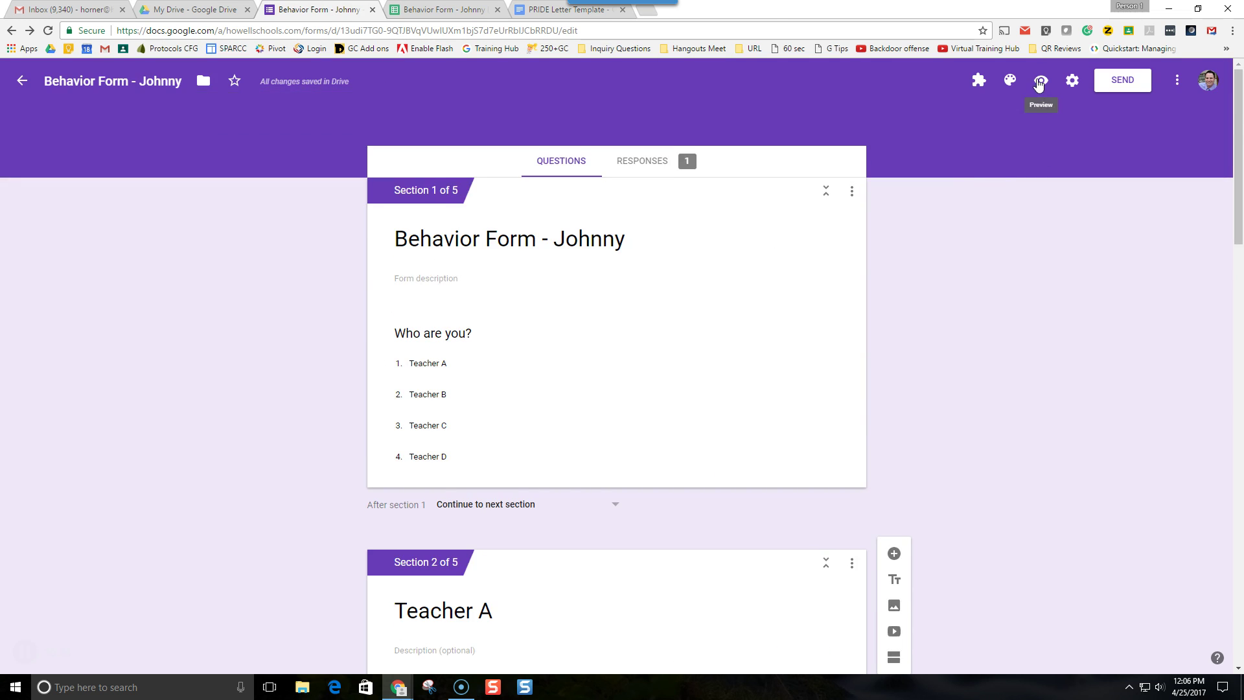
{"action": "left_click", "coordinate": [1040, 83]}
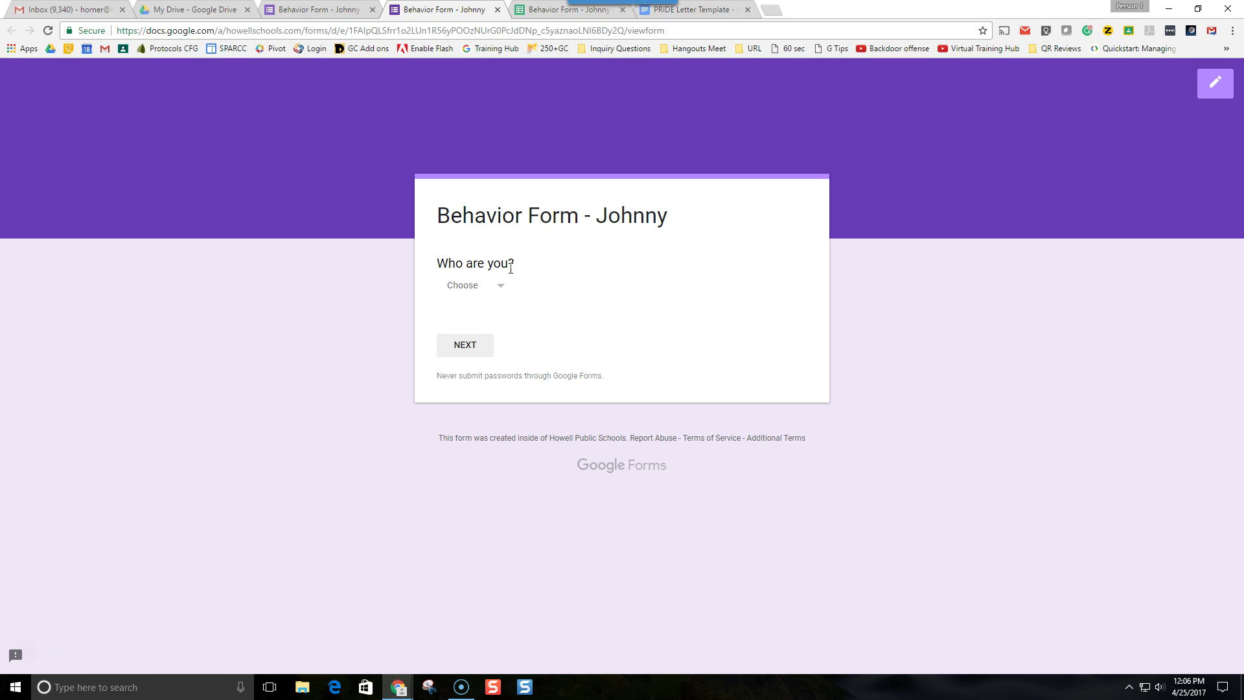
{"action": "left_click", "coordinate": [497, 285]}
{"action": "left_click", "coordinate": [491, 321]}
{"action": "left_click", "coordinate": [480, 348]}
- Rate Teacher A's behaviour 5, comment '2nd great day in a row!', and submit the response
{"action": "left_click", "coordinate": [699, 361]}
{"action": "left_click", "coordinate": [627, 430]}
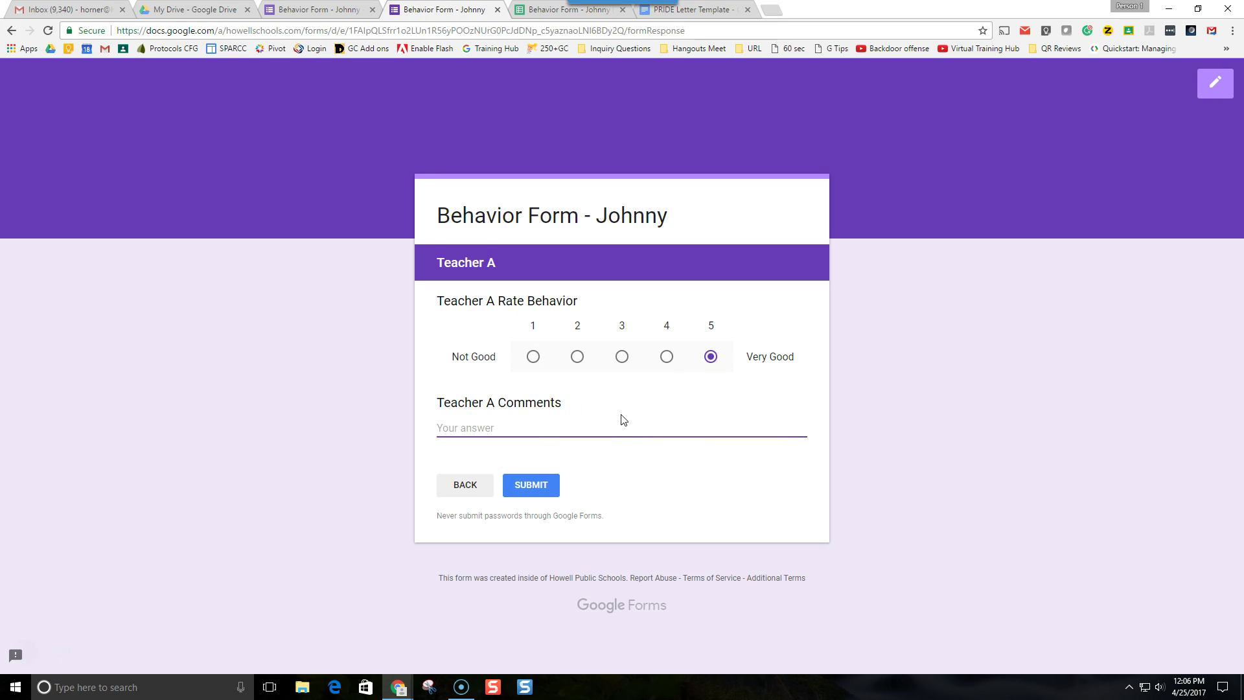
{"action": "type", "text": "2nd great day io"}
{"action": "left_click", "coordinate": [546, 491]}
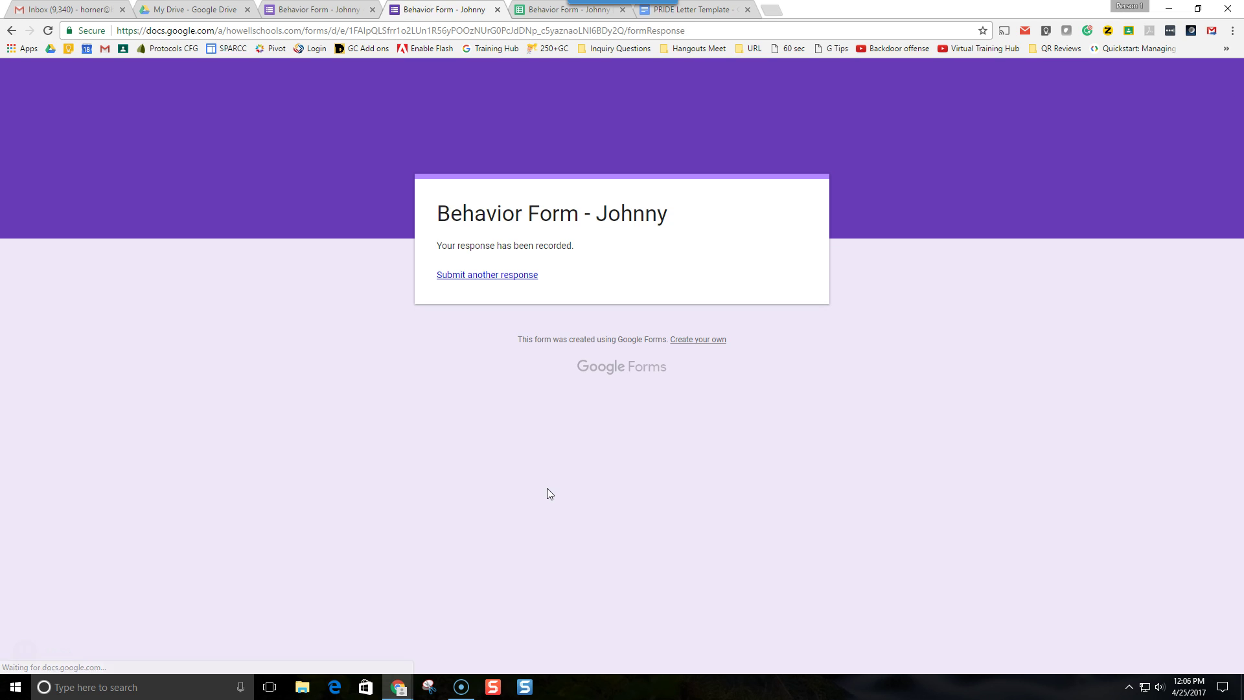
{"action": "left_click", "coordinate": [530, 10]}
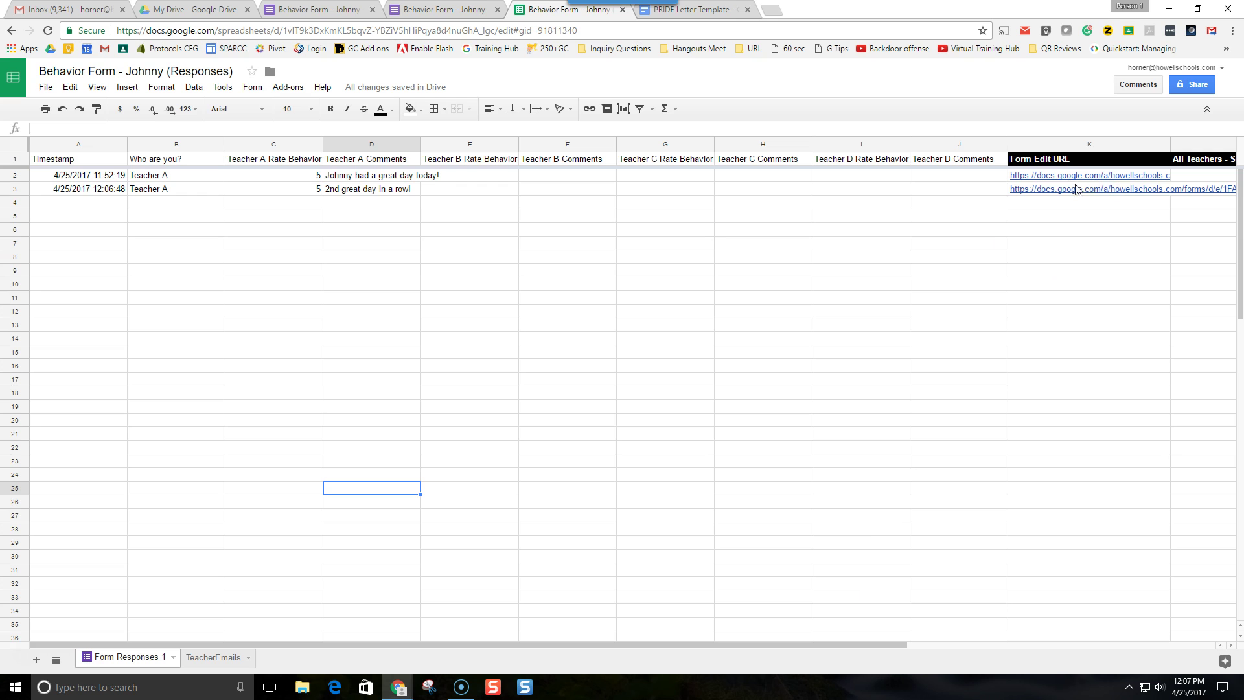
- Check row 3's Link - Send Status in column N, then switch to the recipient's Gmail inbox
{"action": "left_click_drag", "start_coordinate": [880, 643], "coordinate": [1186, 628]}
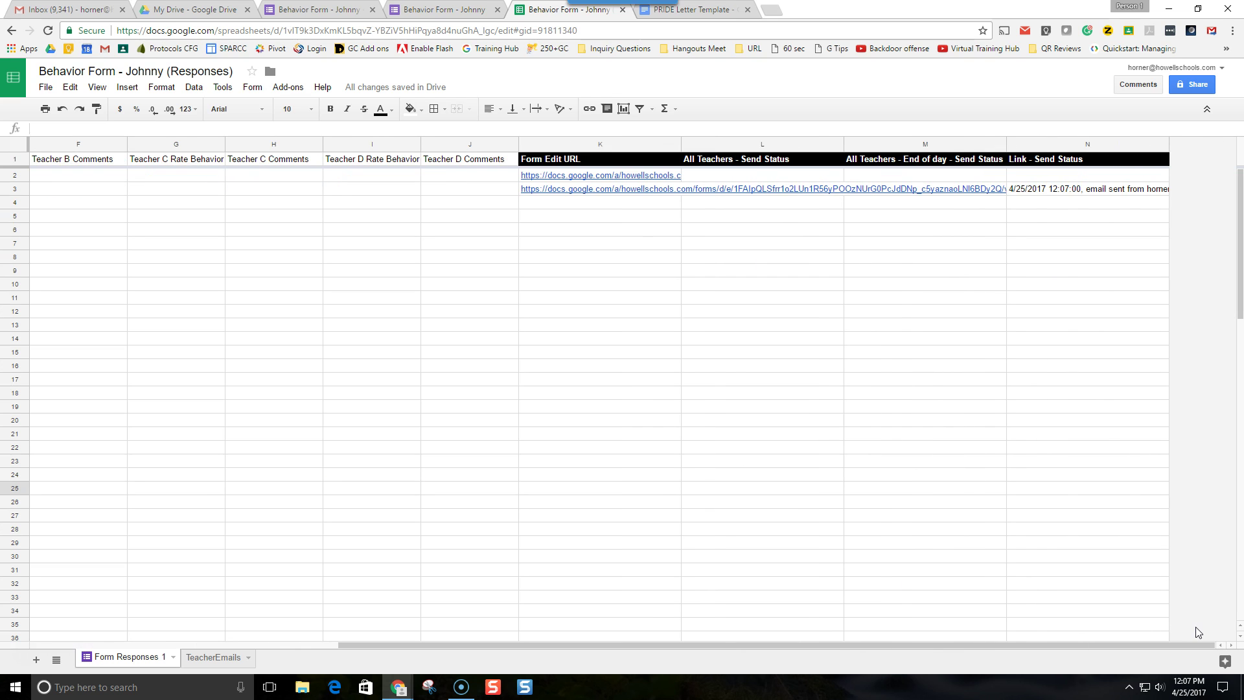
{"action": "left_click", "coordinate": [1109, 192]}
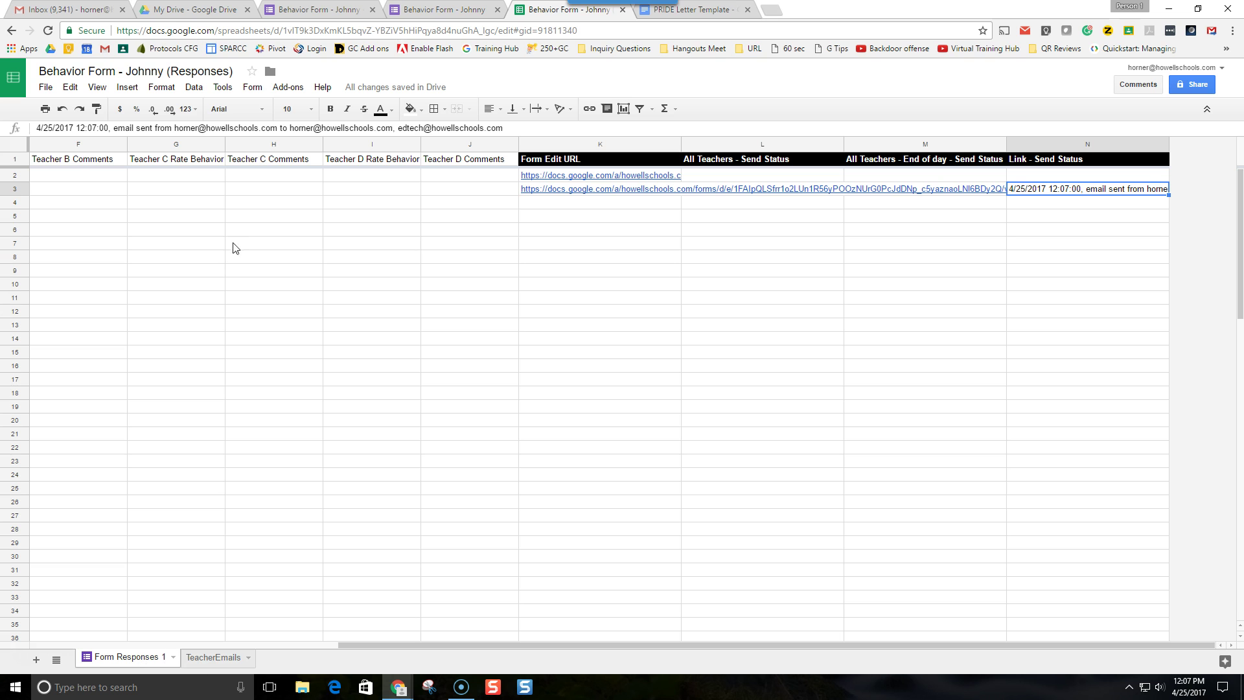
{"action": "mouse_move", "coordinate": [1076, 159]}
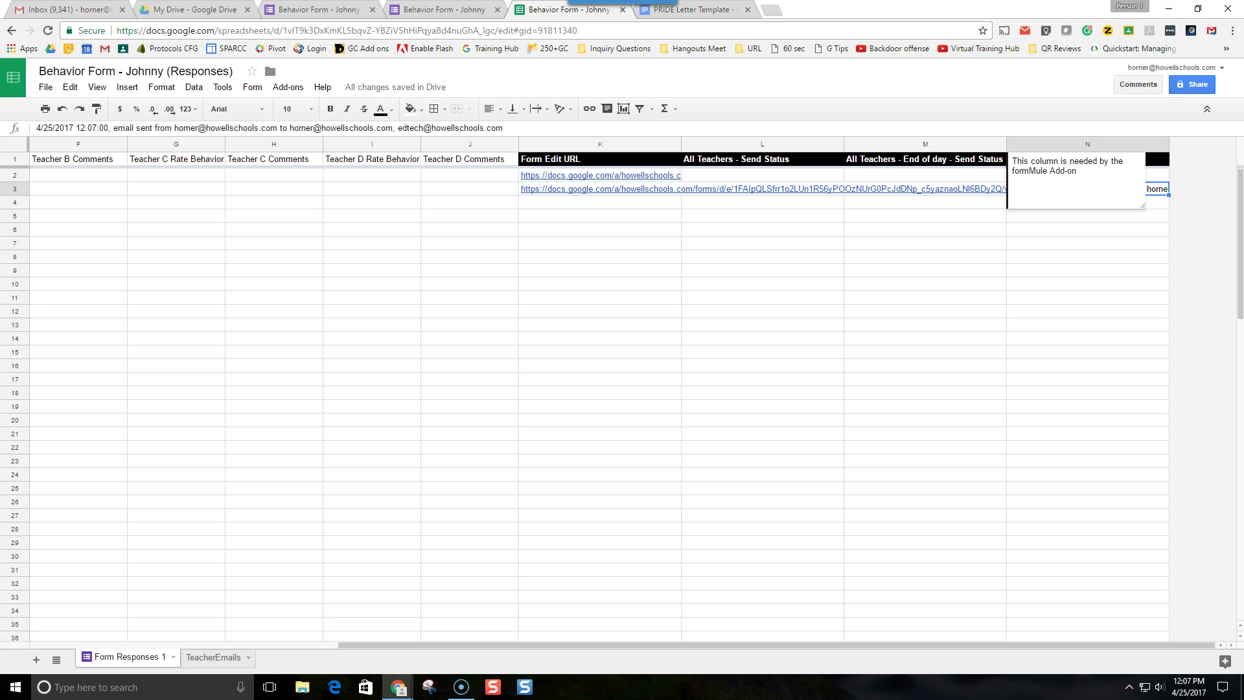
{"action": "key", "text": "alt+Tab"}
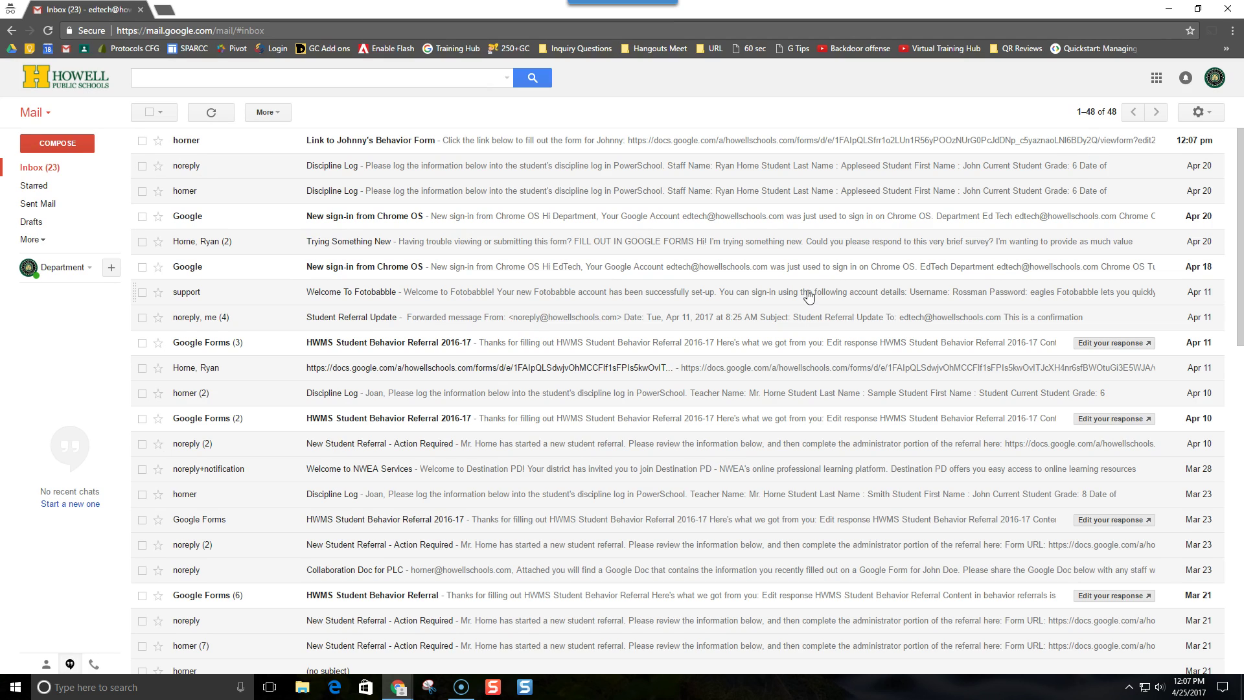
- Open the 'Link to Johnny's Behavior Form' email and follow its form edit link
{"action": "left_click", "coordinate": [363, 145]}
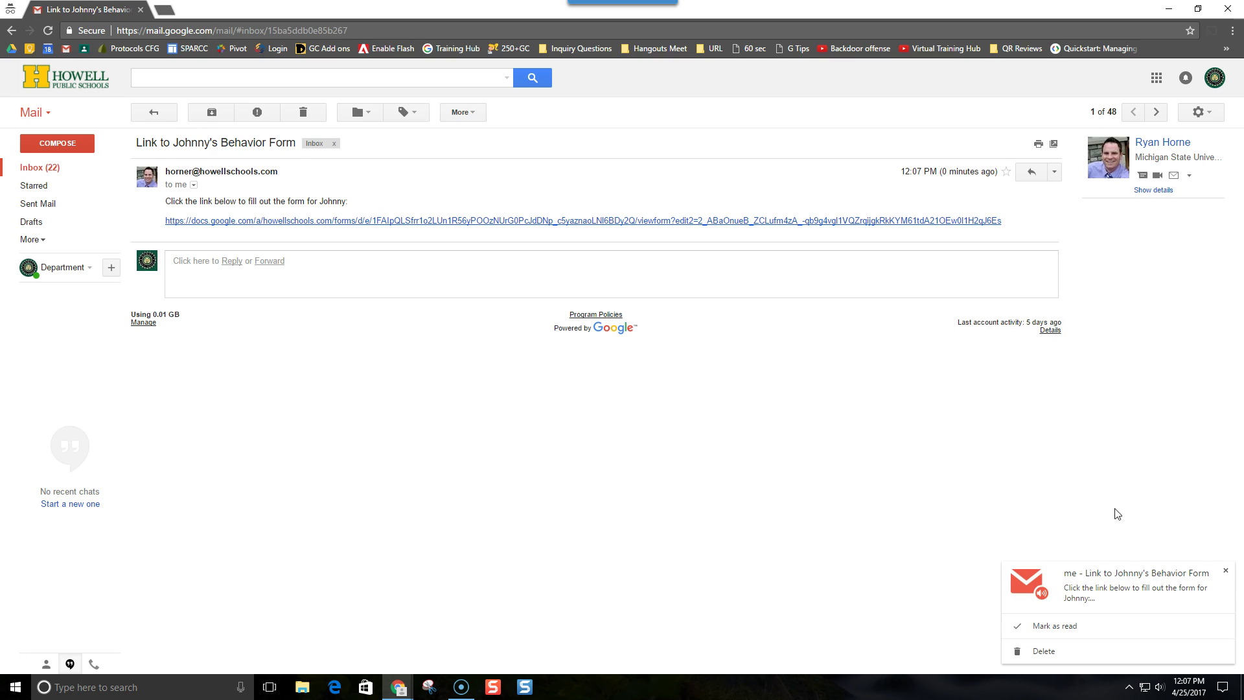
{"action": "left_click", "coordinate": [1227, 572]}
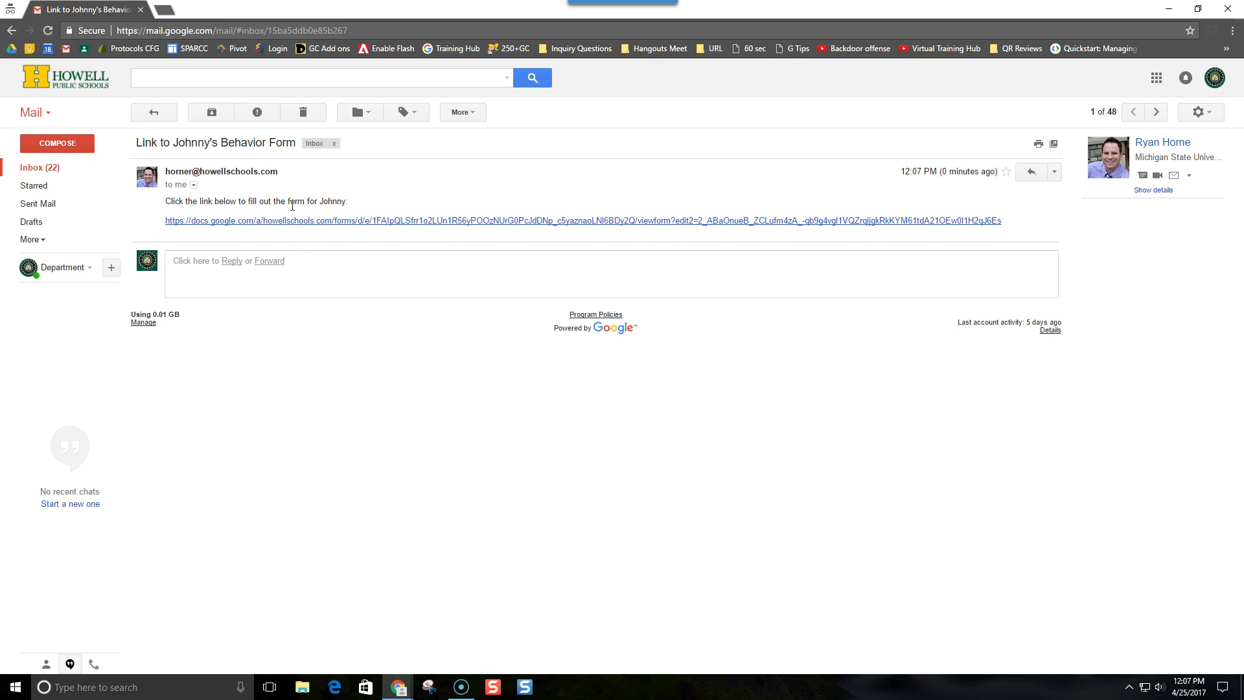
{"action": "left_click", "coordinate": [364, 222]}
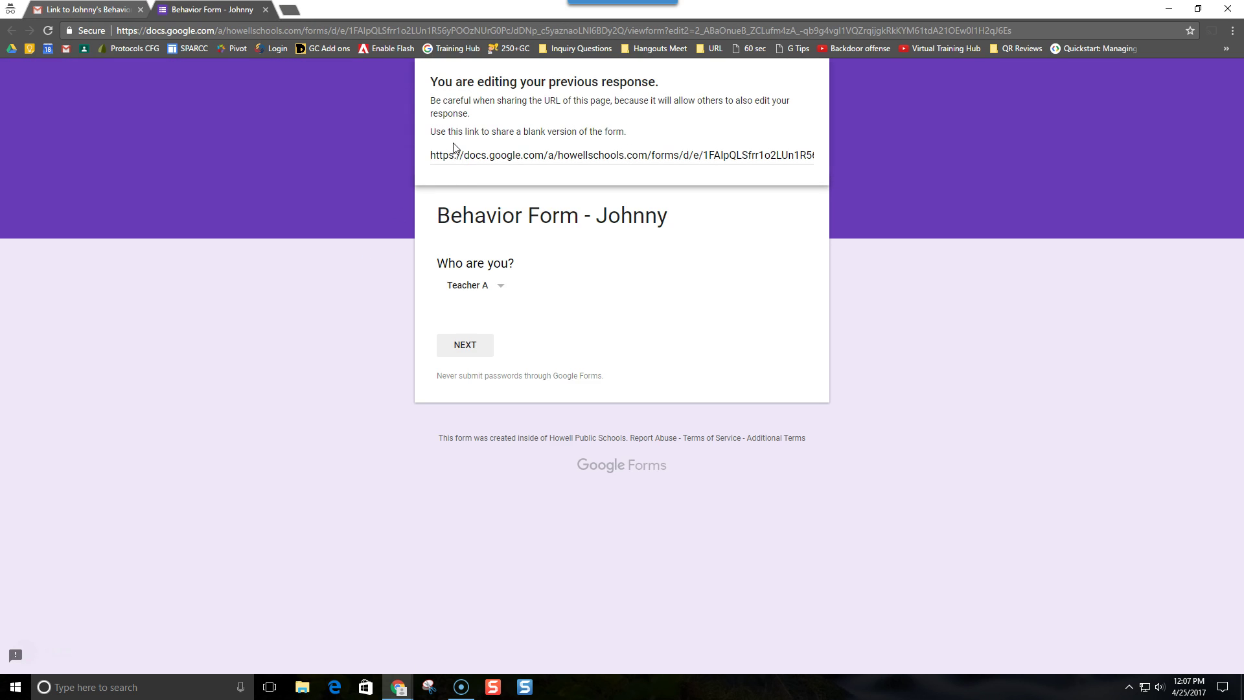
- Change the responder on the edited form from Teacher A to Teacher B
{"action": "left_click", "coordinate": [467, 347]}
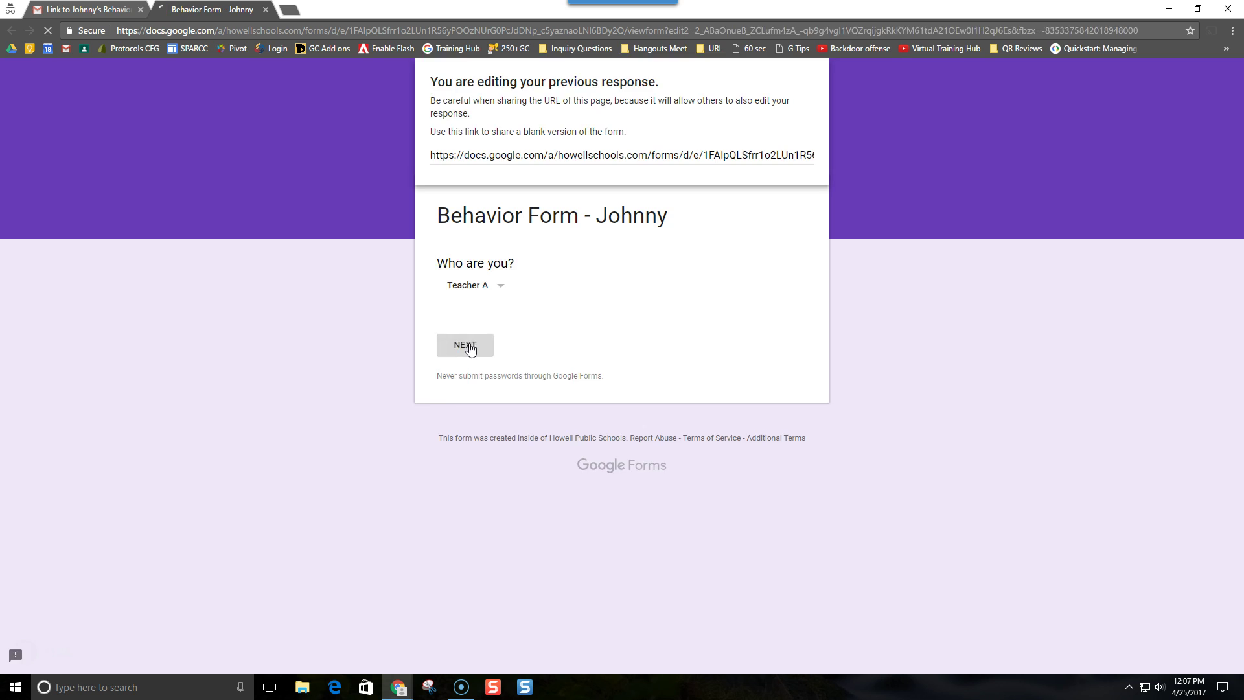
{"action": "left_click", "coordinate": [482, 491]}
{"action": "left_click", "coordinate": [494, 288]}
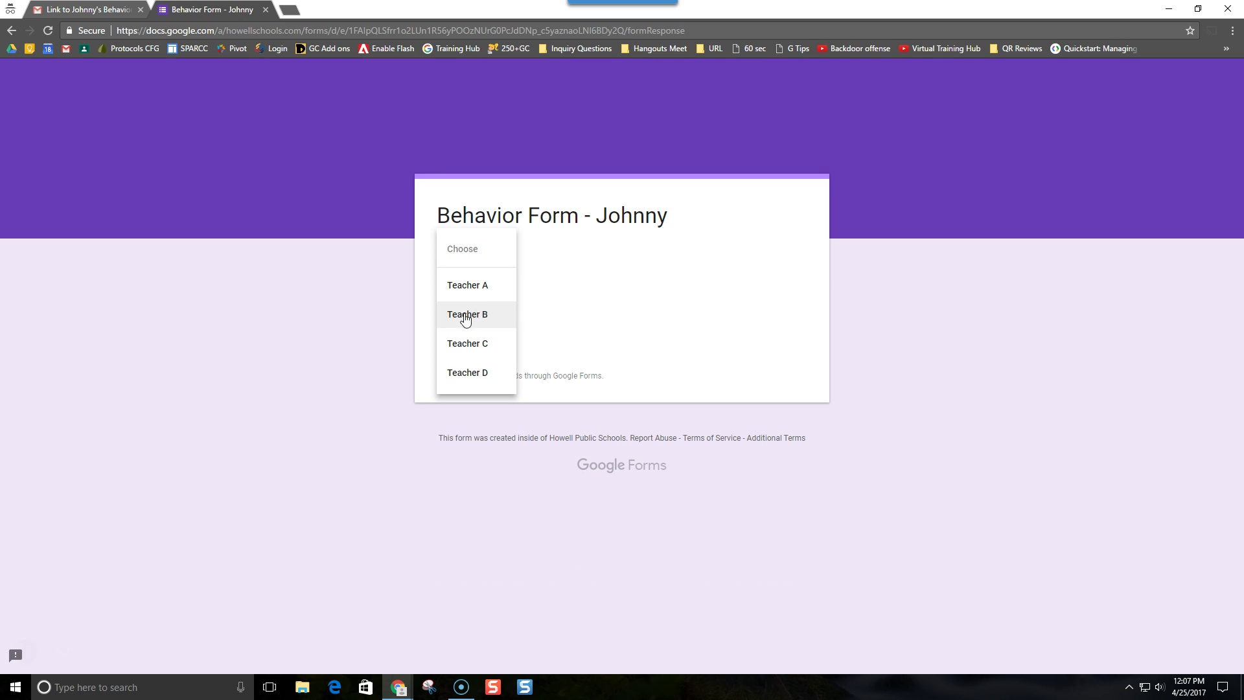
{"action": "left_click", "coordinate": [483, 321]}
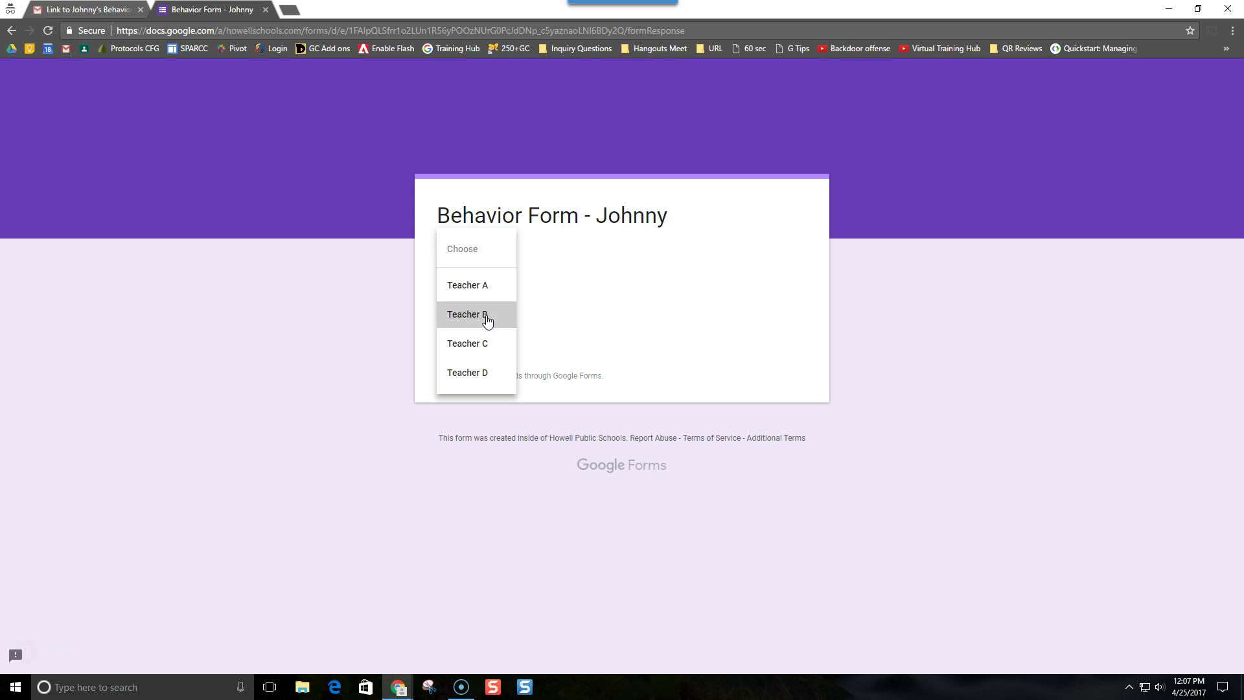
{"action": "left_click", "coordinate": [469, 350]}
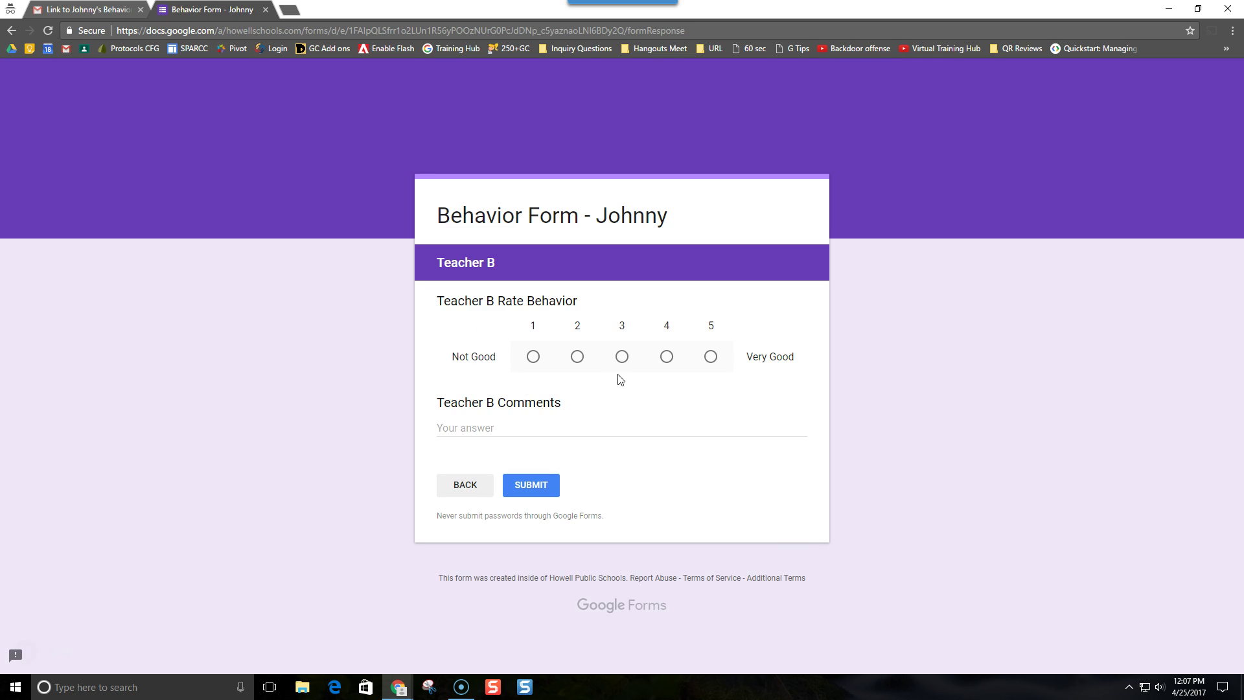
- Rate Teacher B's behaviour 1, comment 'Johnny did not have a good day!', and submit
{"action": "left_click", "coordinate": [534, 357]}
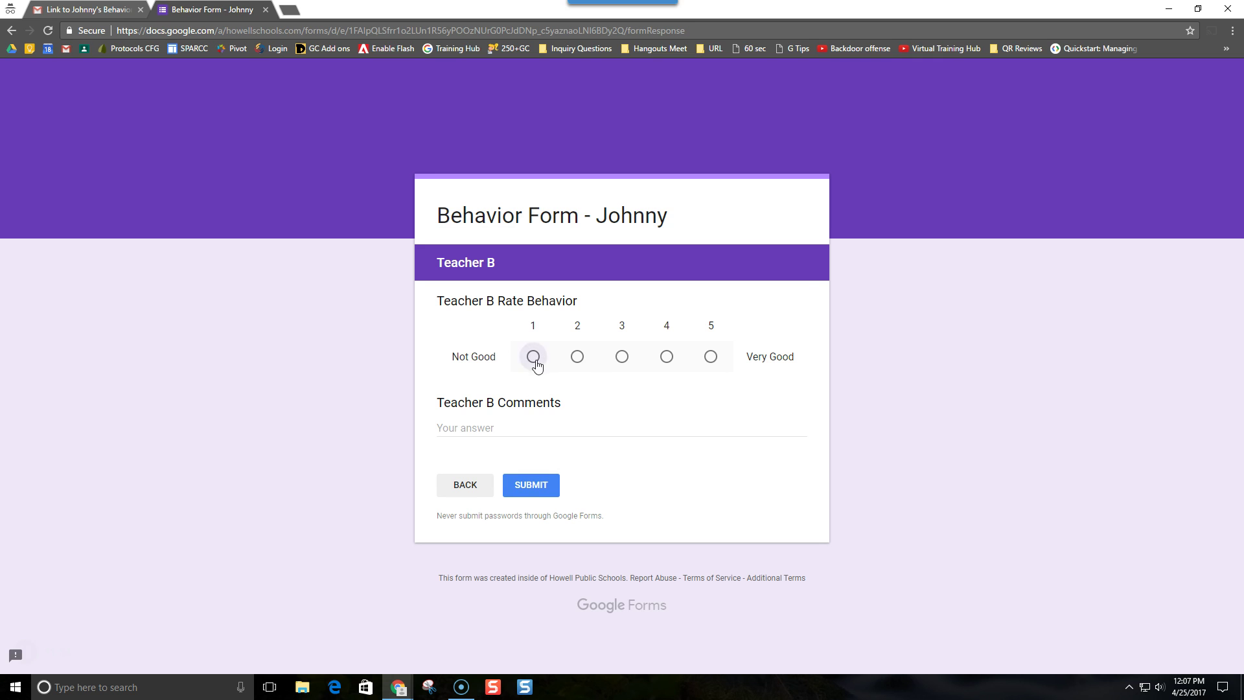
{"action": "left_click", "coordinate": [510, 429]}
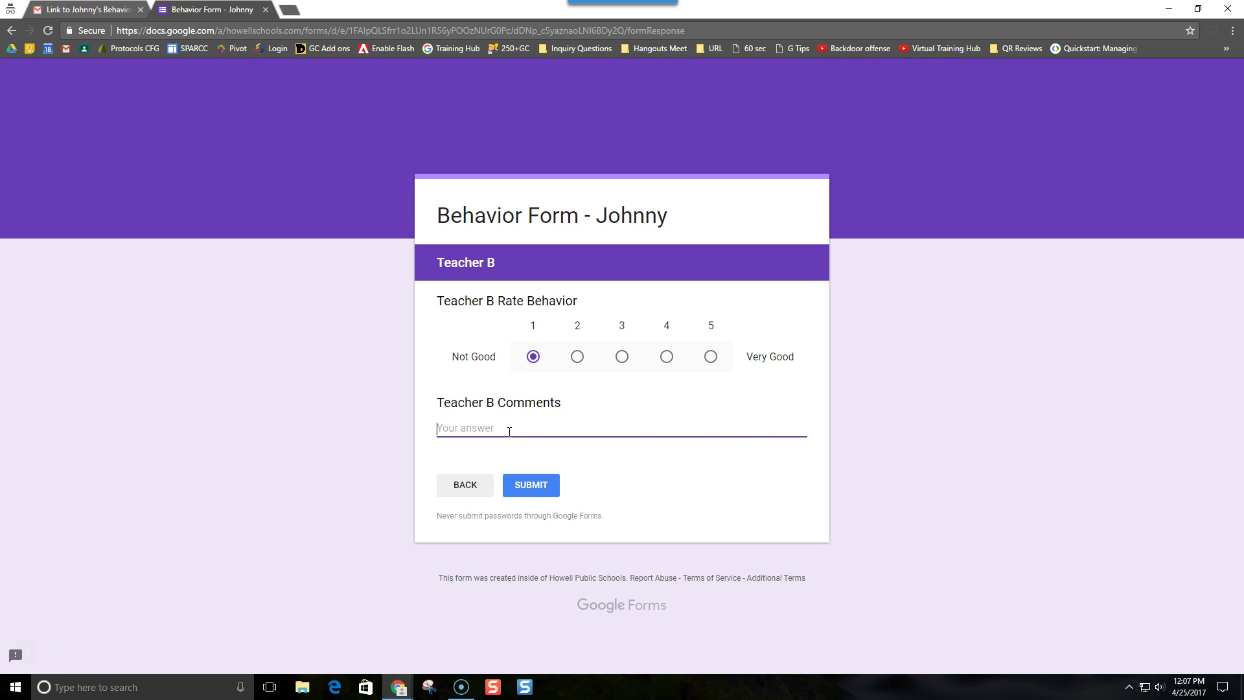
{"action": "type", "text": "Johnny did not have a good day!"}
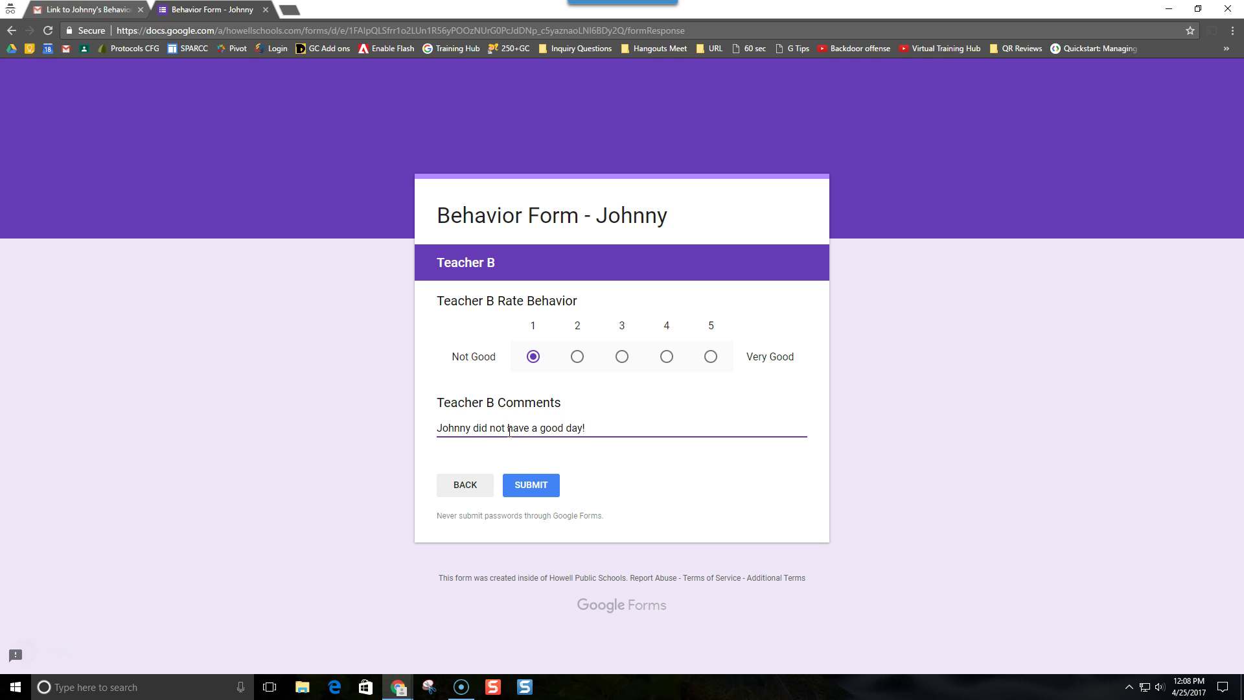
{"action": "left_click", "coordinate": [532, 485]}
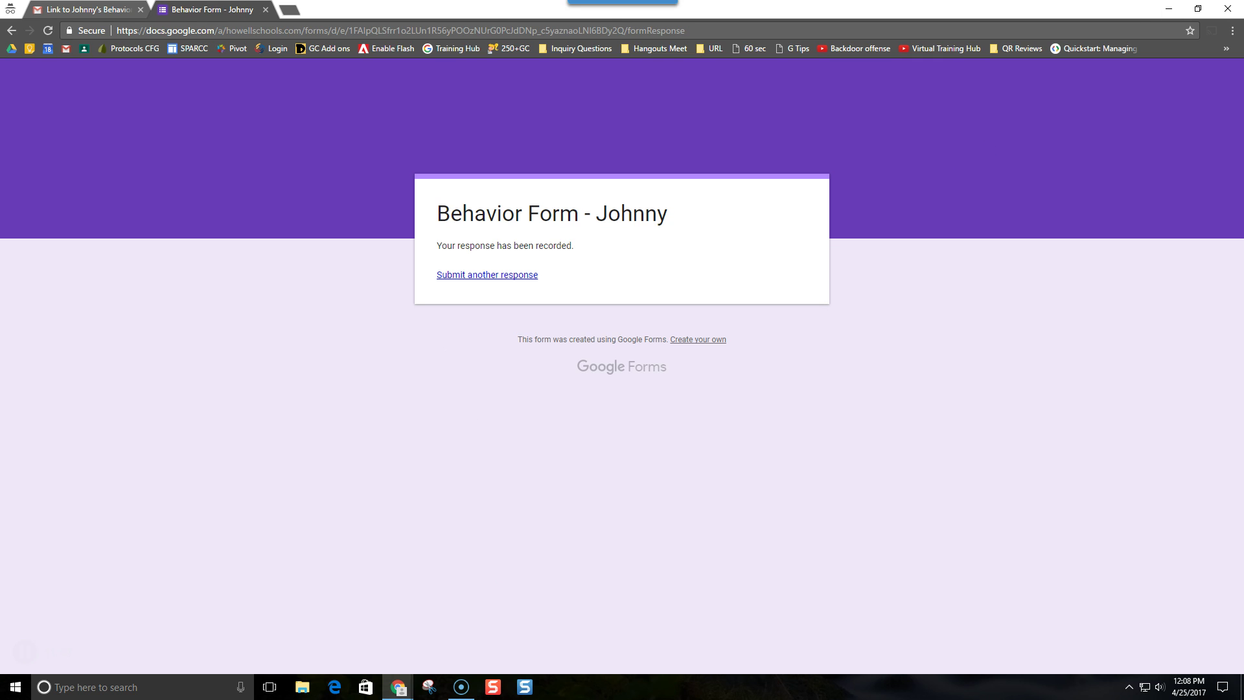
{"action": "left_click", "coordinate": [1169, 11]}
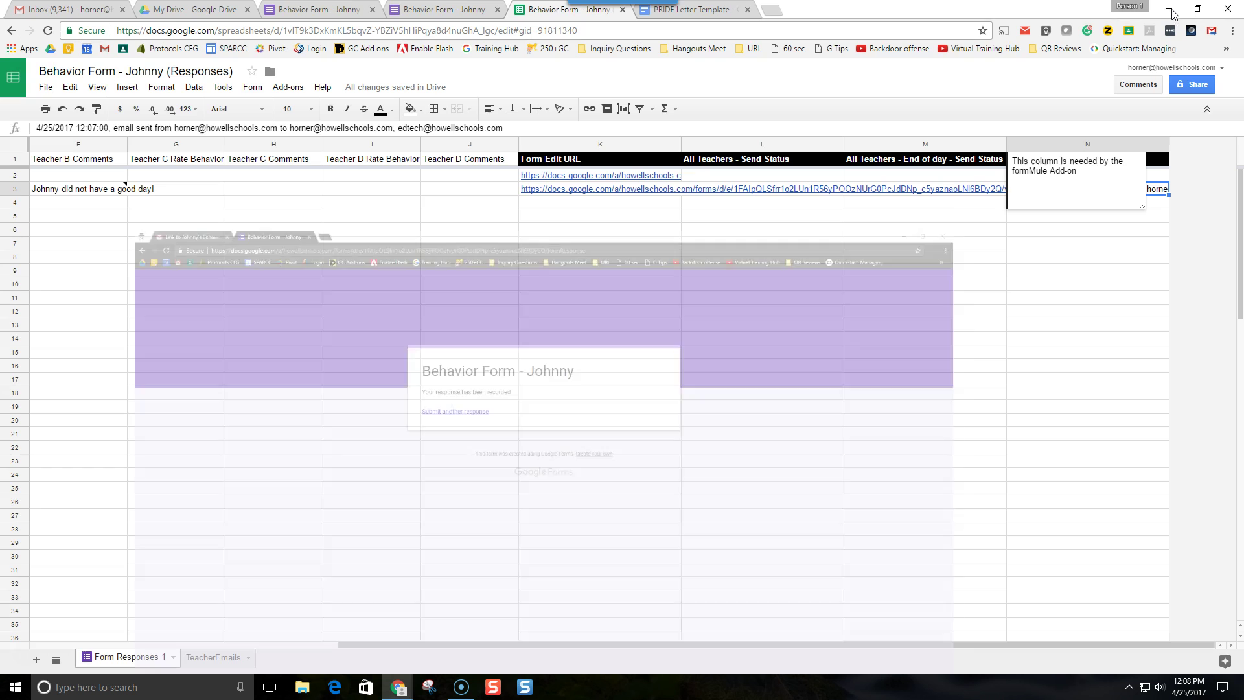
{"action": "left_click_drag", "start_coordinate": [537, 642], "coordinate": [293, 645]}
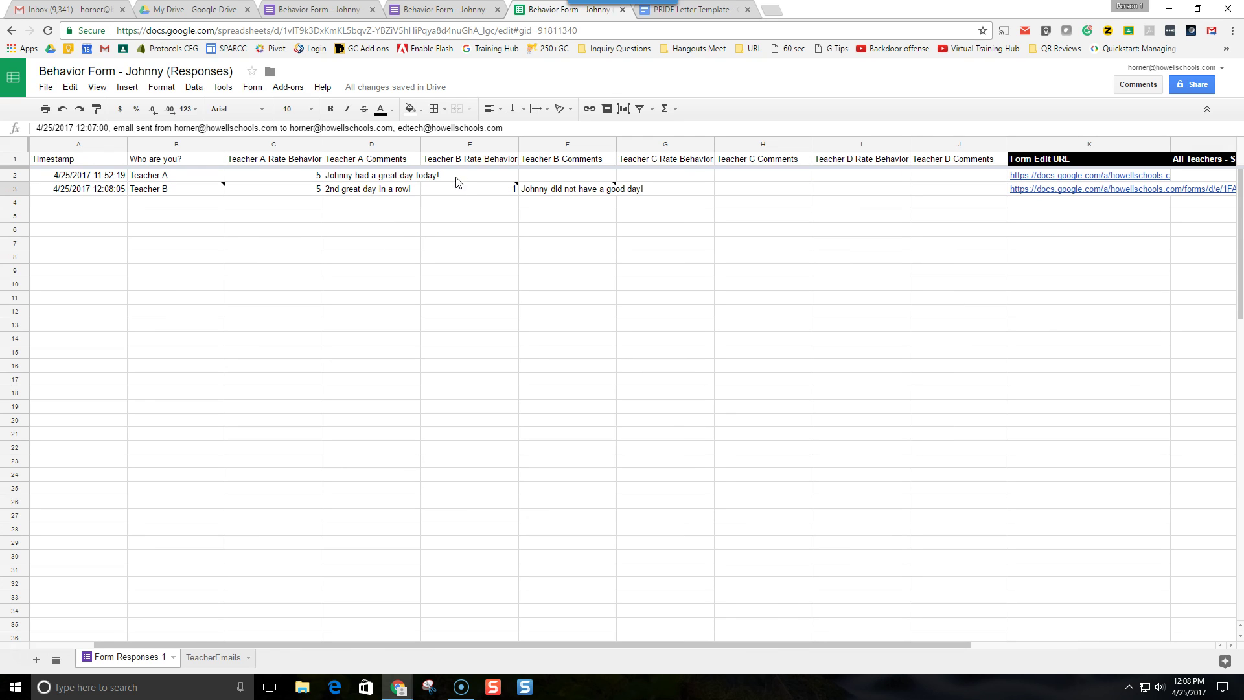
{"action": "left_click", "coordinate": [489, 192]}
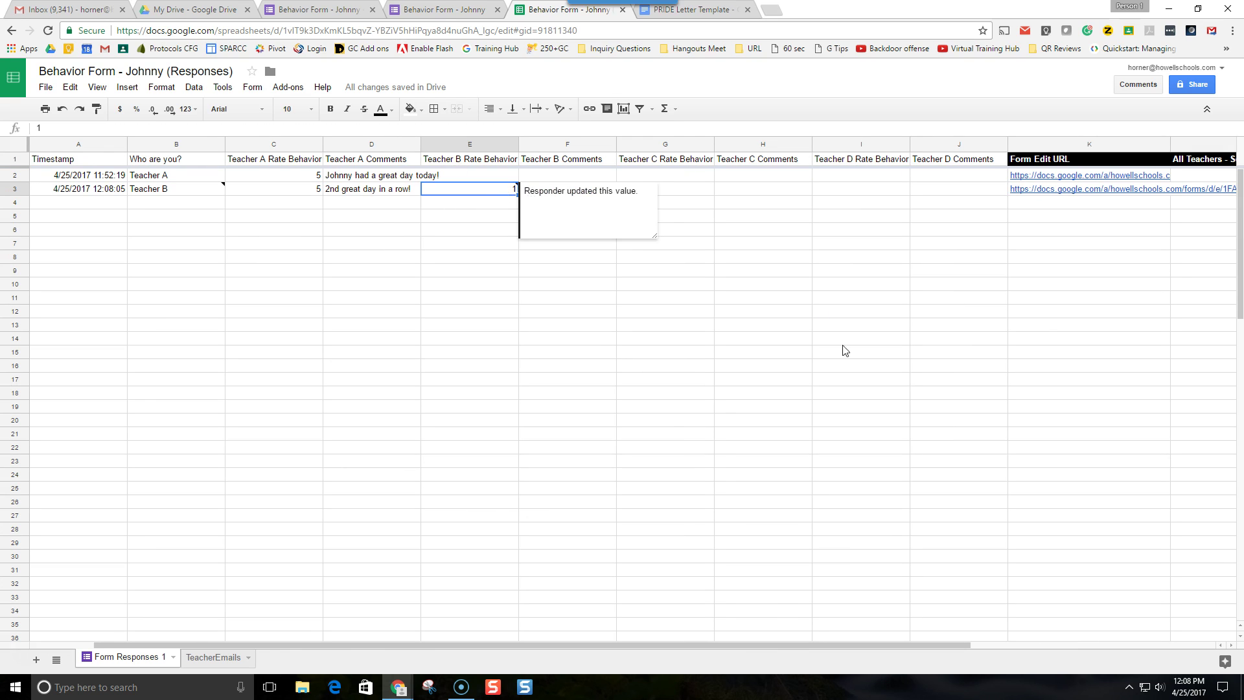
{"action": "left_click", "coordinate": [658, 365]}
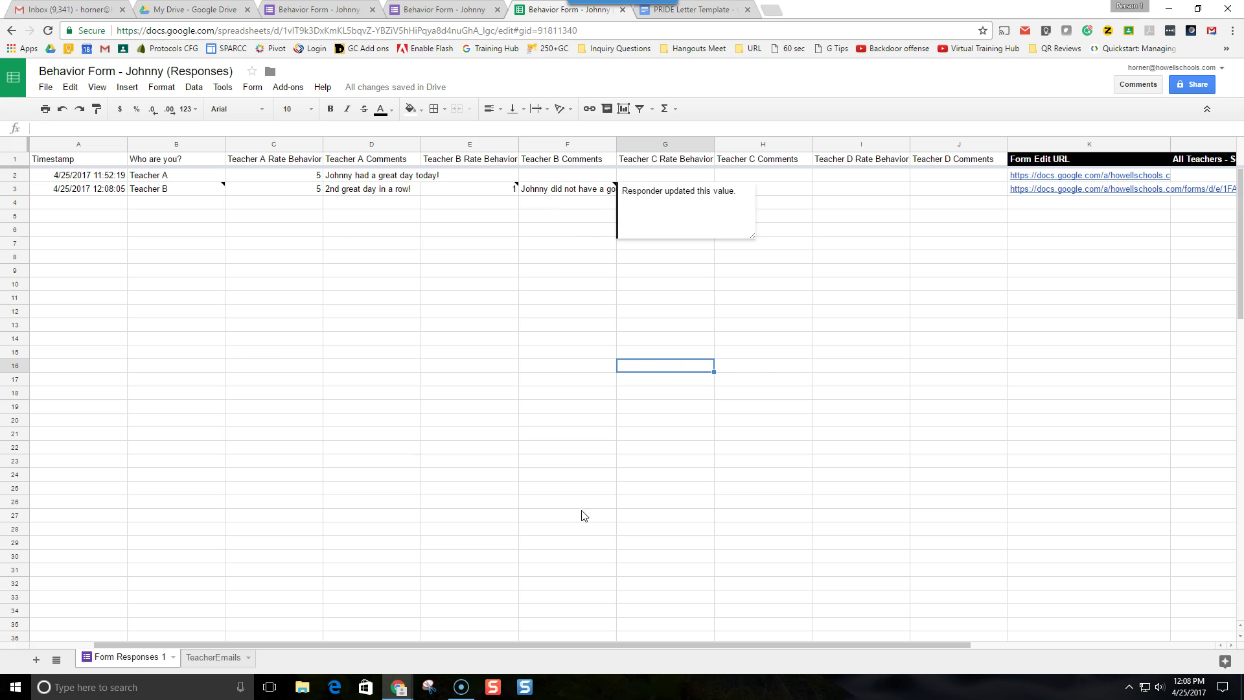
{"action": "mouse_move", "coordinate": [411, 684]}
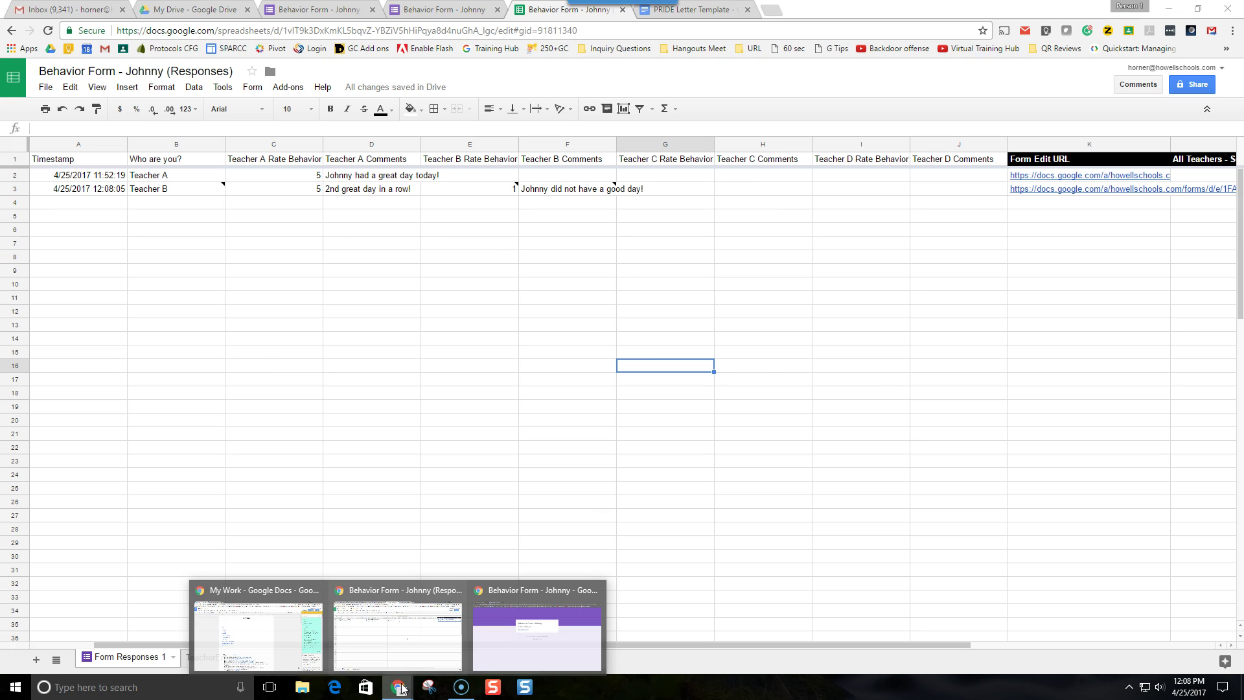
{"action": "left_click", "coordinate": [491, 651]}
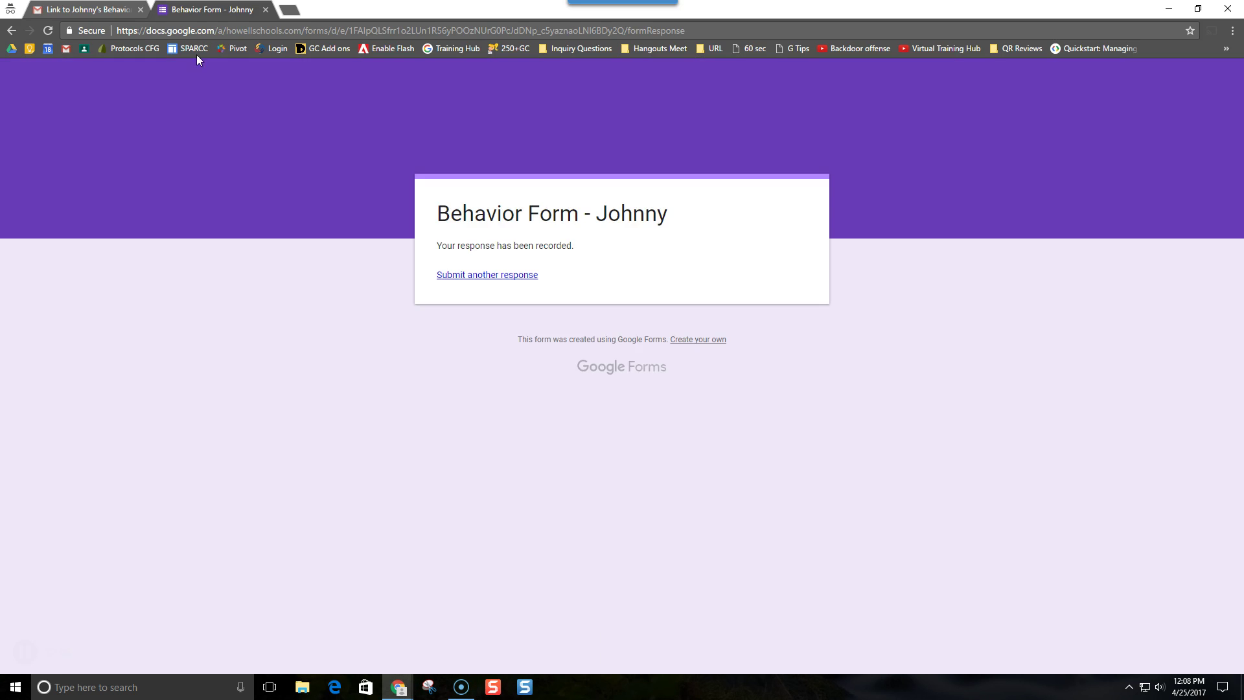
{"action": "left_click", "coordinate": [87, 9]}
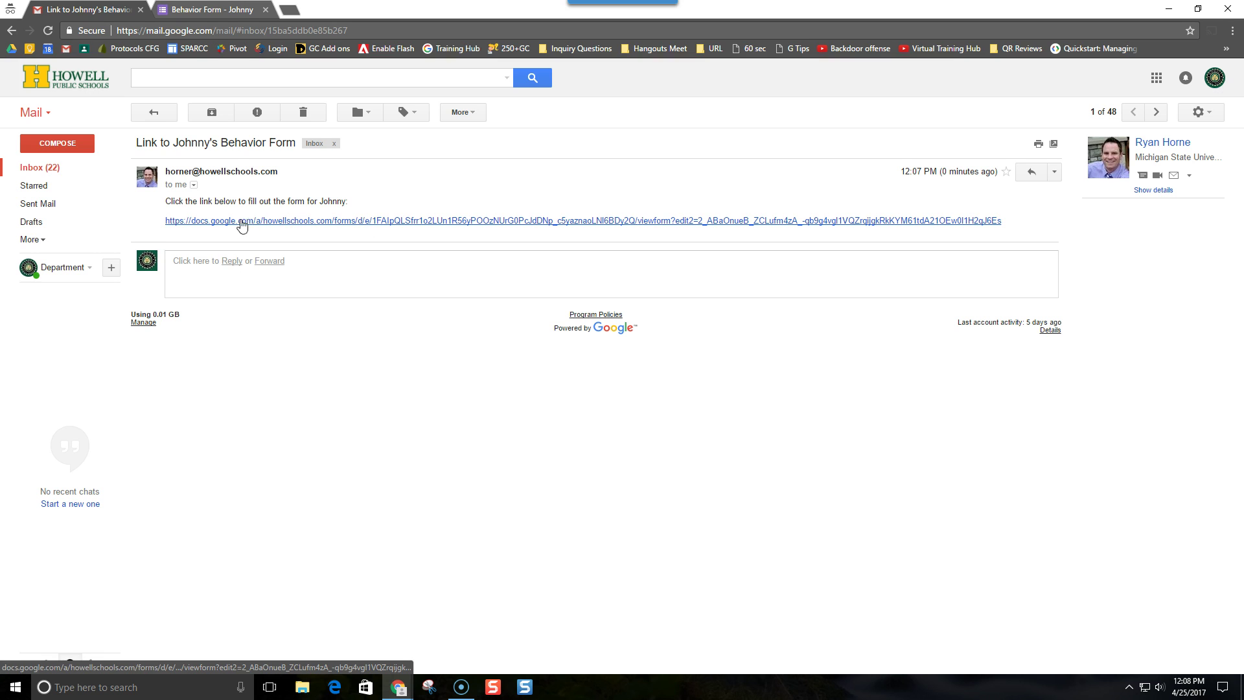
{"action": "left_click", "coordinate": [395, 688]}
{"action": "left_click", "coordinate": [392, 657]}
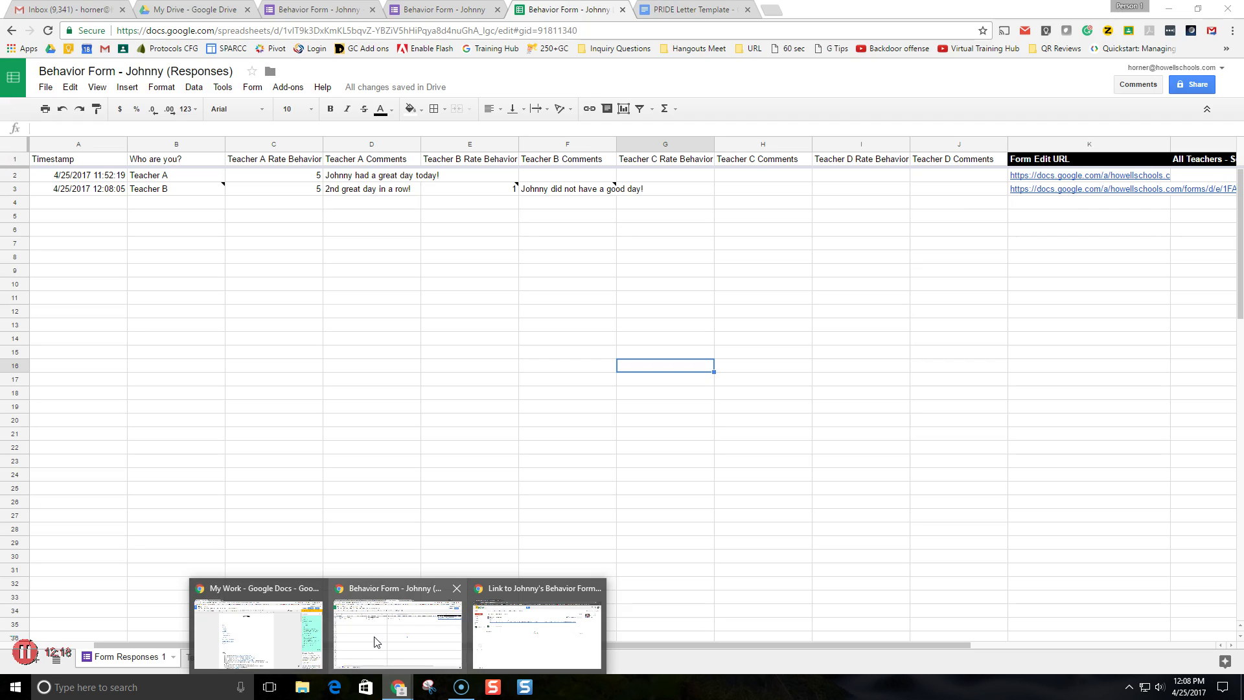